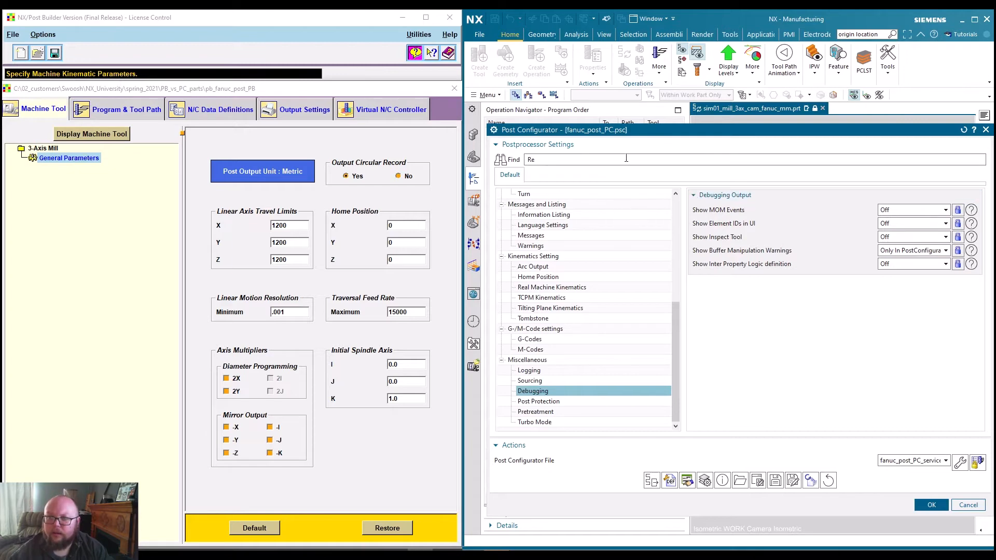
# Step: Review the 3-axis mill's general machine tool parameters in Post Builder
pyautogui.scroll(5, 658, 292)
pyautogui.scroll(2, 659, 292)
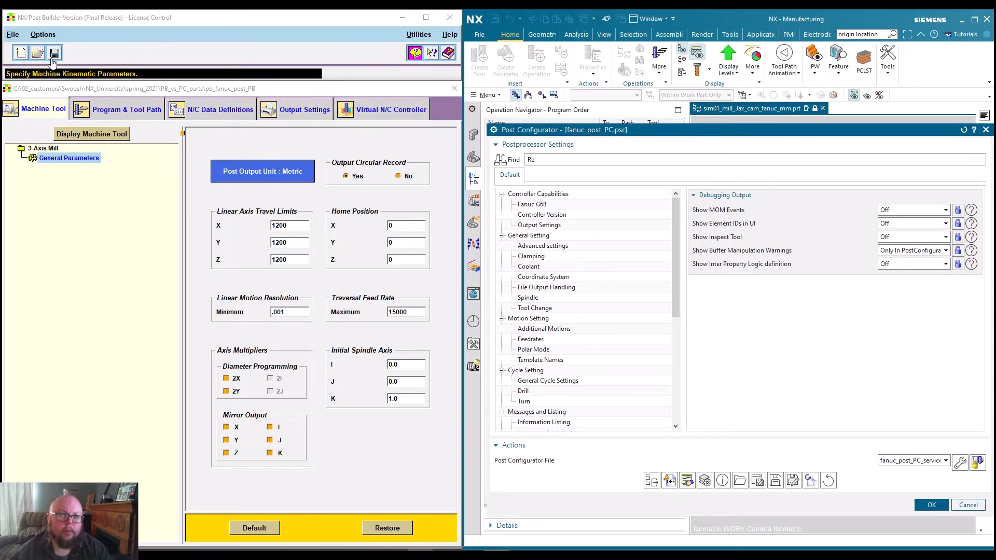
pyautogui.click(40, 108)
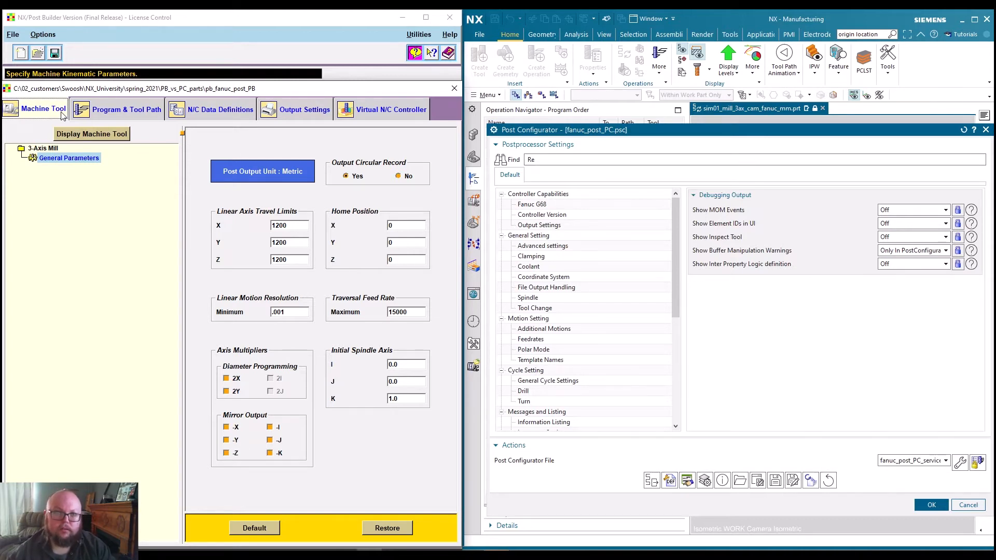
pyautogui.click(44, 158)
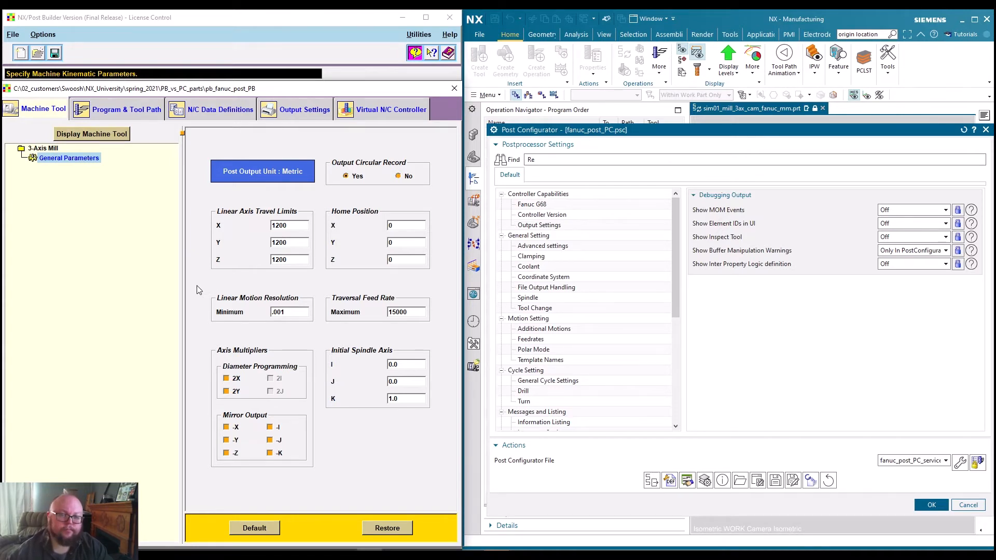
pyautogui.click(151, 276)
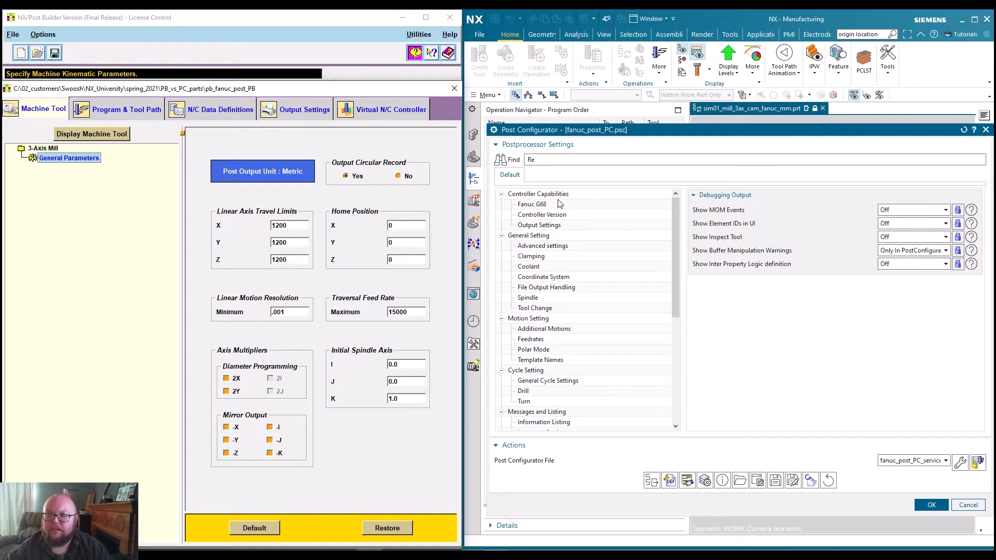
# Step: In Post Configurator's Real Machine Kinematics settings, set Machine Mode to MILL and Machine Type to 3_axis_mill
pyautogui.click(530, 205)
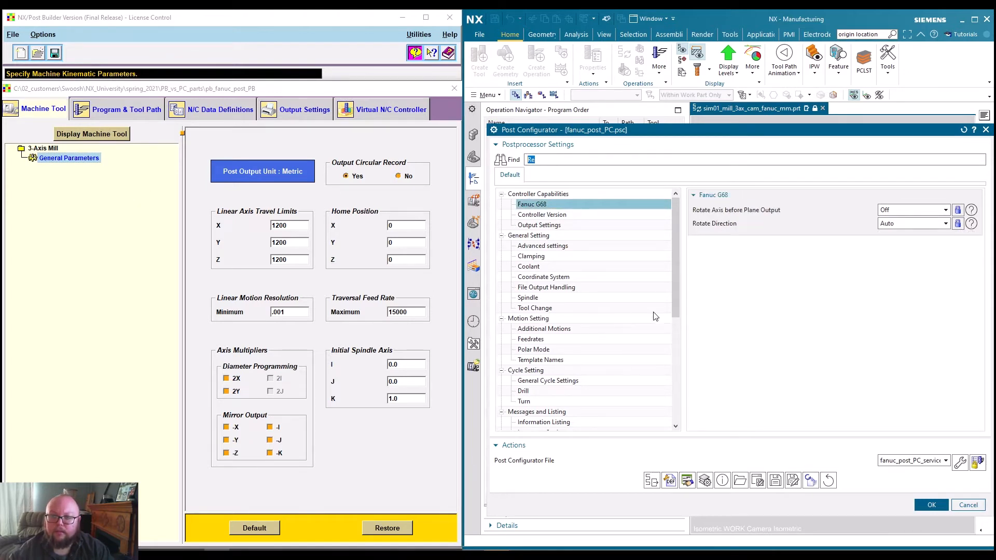
pyautogui.scroll(-4, 600, 308)
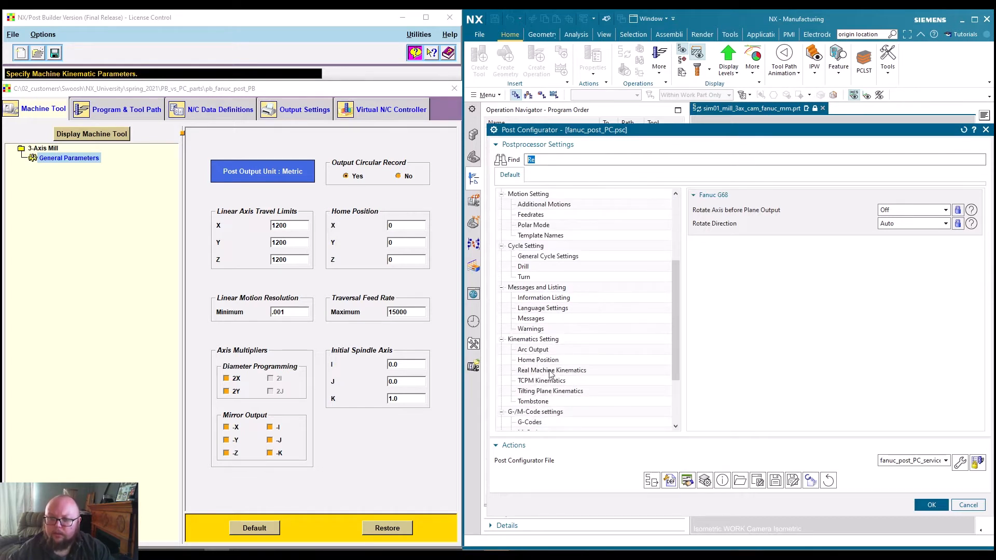
pyautogui.click(576, 371)
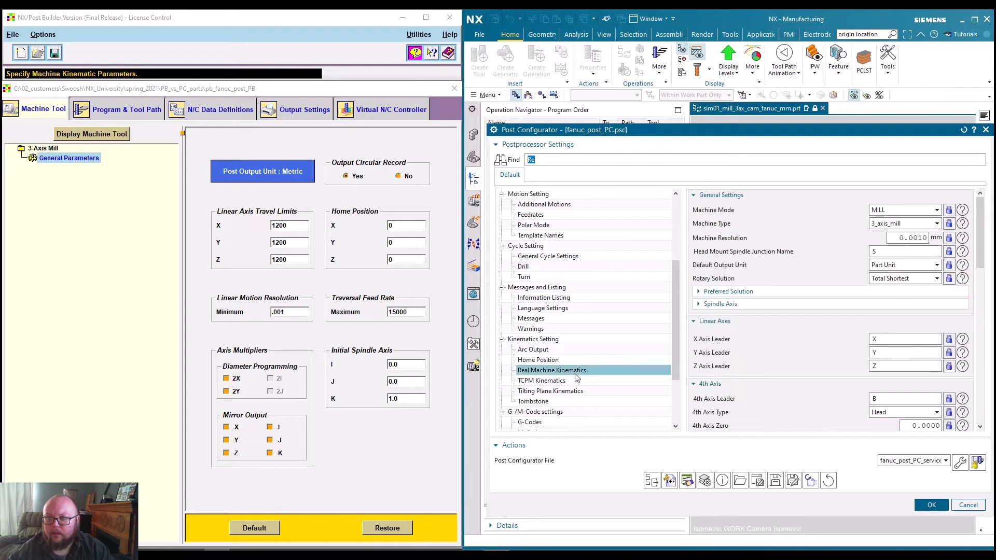
pyautogui.click(919, 209)
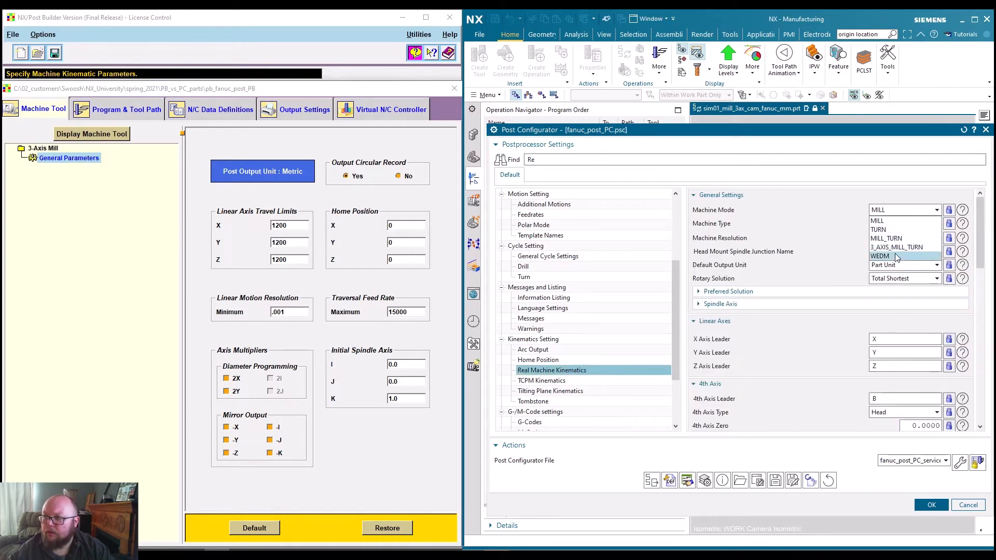
pyautogui.click(885, 256)
pyautogui.click(883, 210)
pyautogui.click(884, 219)
pyautogui.click(902, 225)
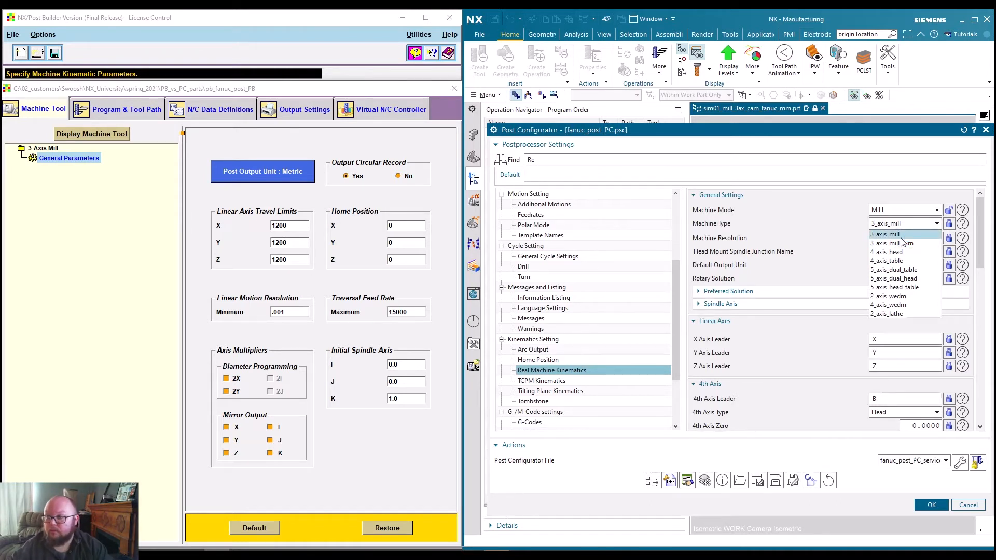
pyautogui.click(817, 226)
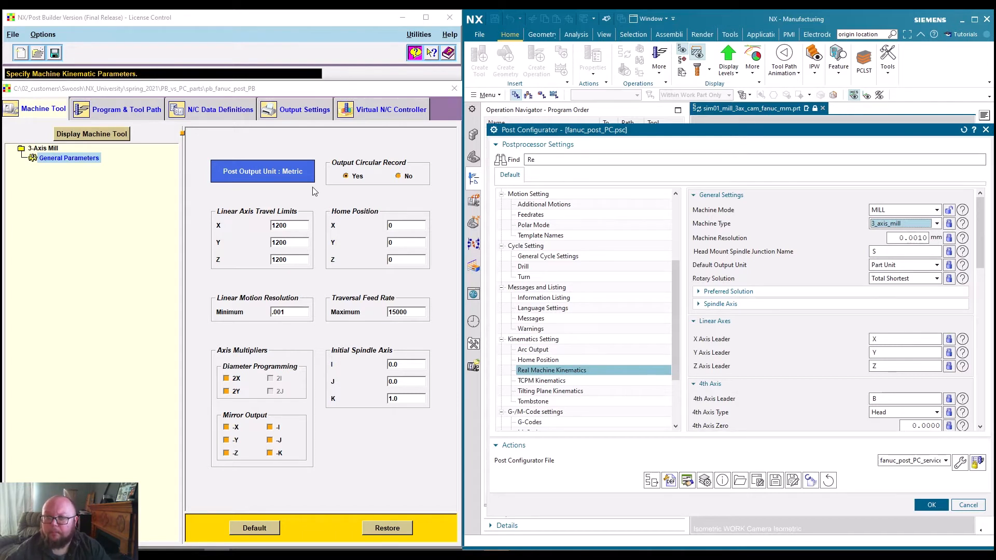
pyautogui.click(915, 224)
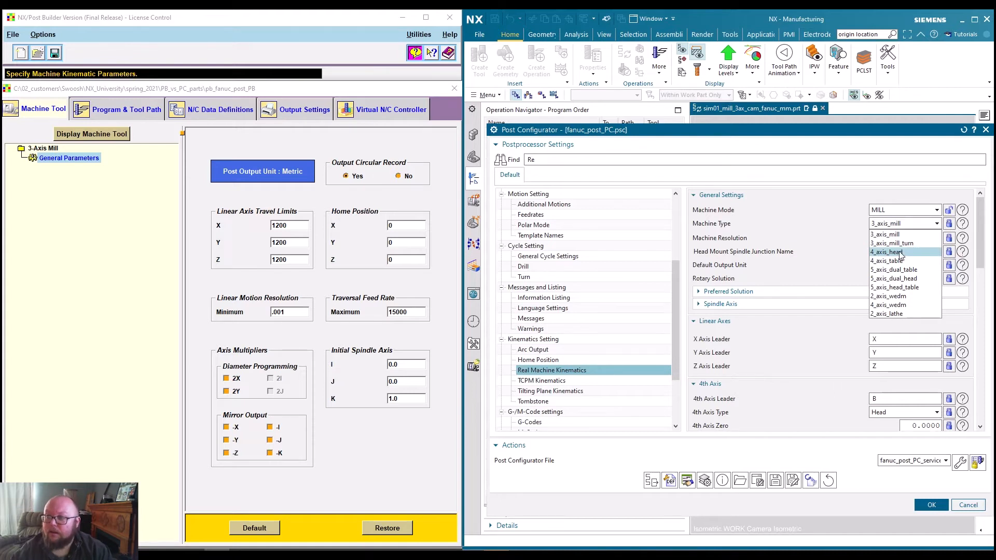
pyautogui.click(892, 235)
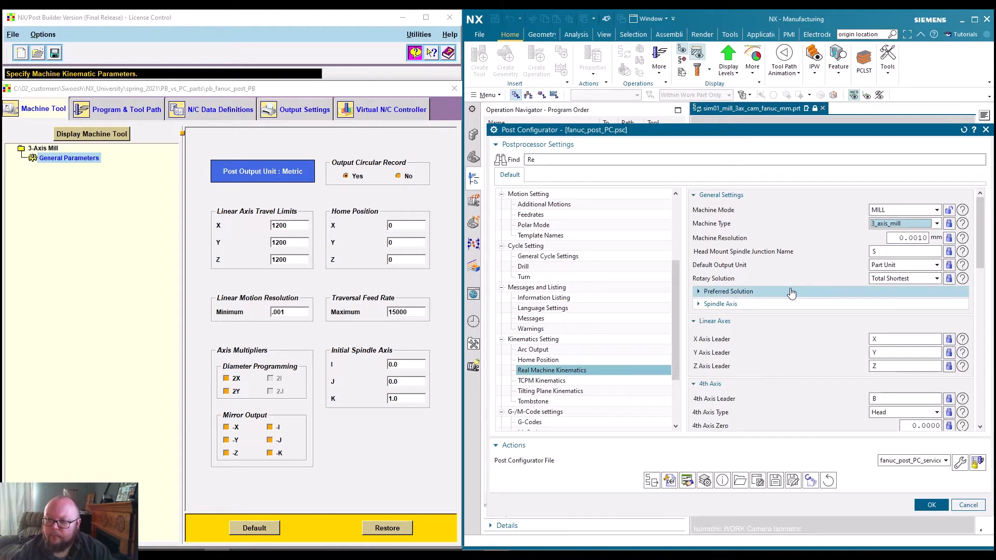
# Step: Examine the linear, 4th and 5th axis settings and the machine type choices of the real machine kinematics
pyautogui.scroll(-4, 791, 292)
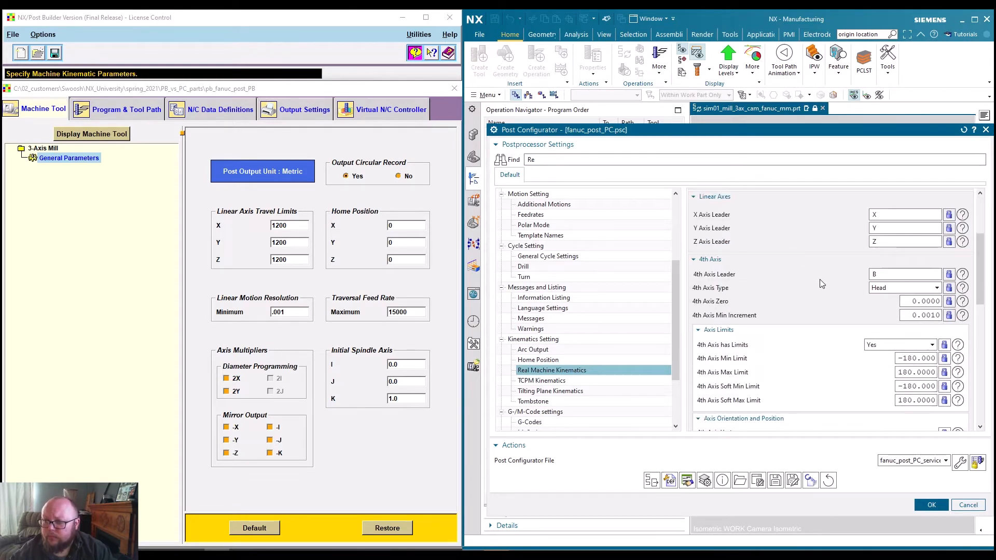
pyautogui.scroll(-3, 819, 284)
pyautogui.scroll(5, 904, 304)
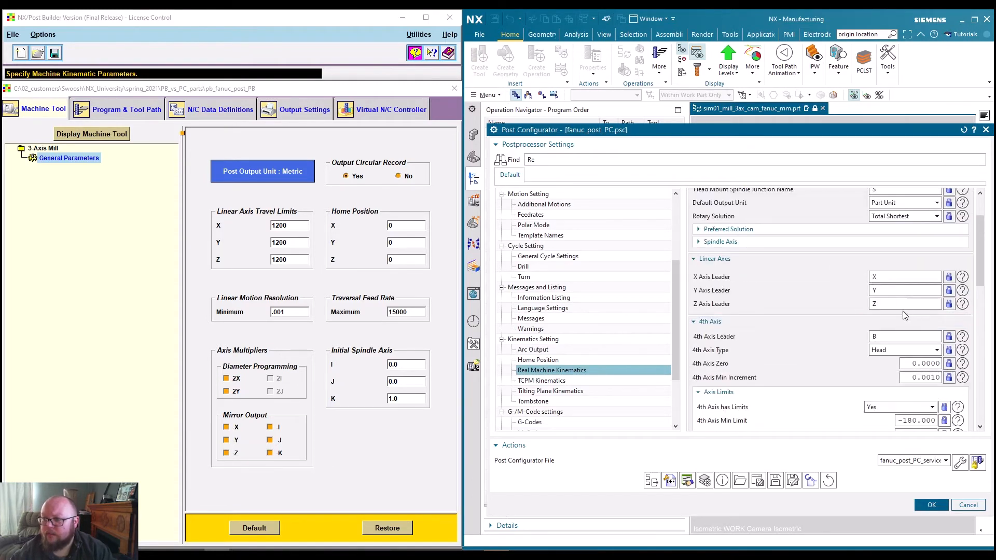
pyautogui.scroll(-6, 852, 347)
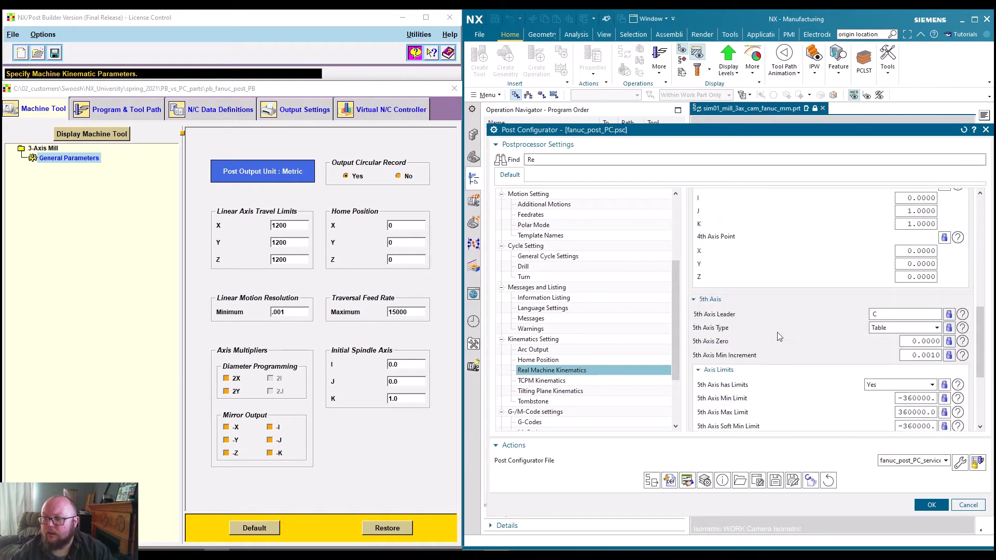
pyautogui.scroll(10, 871, 316)
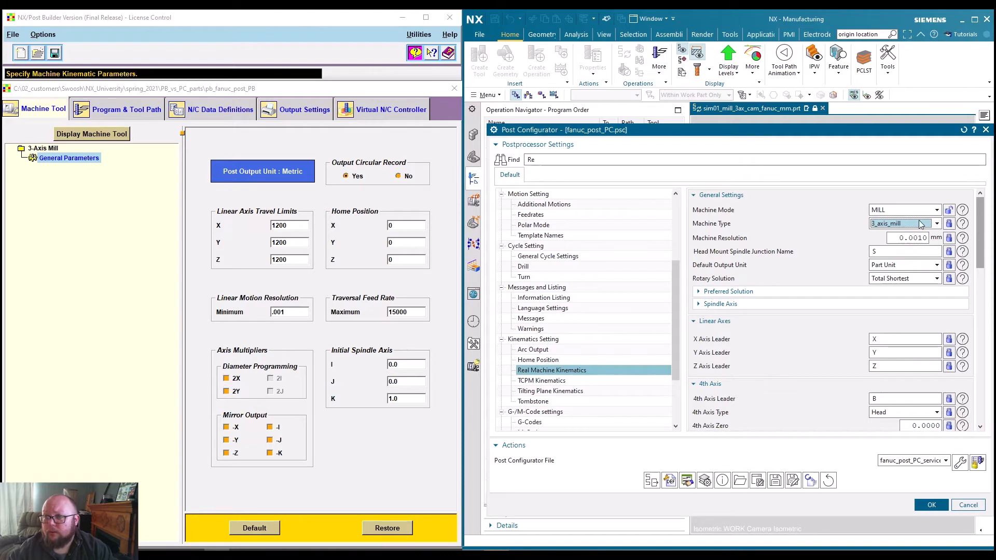
pyautogui.click(878, 224)
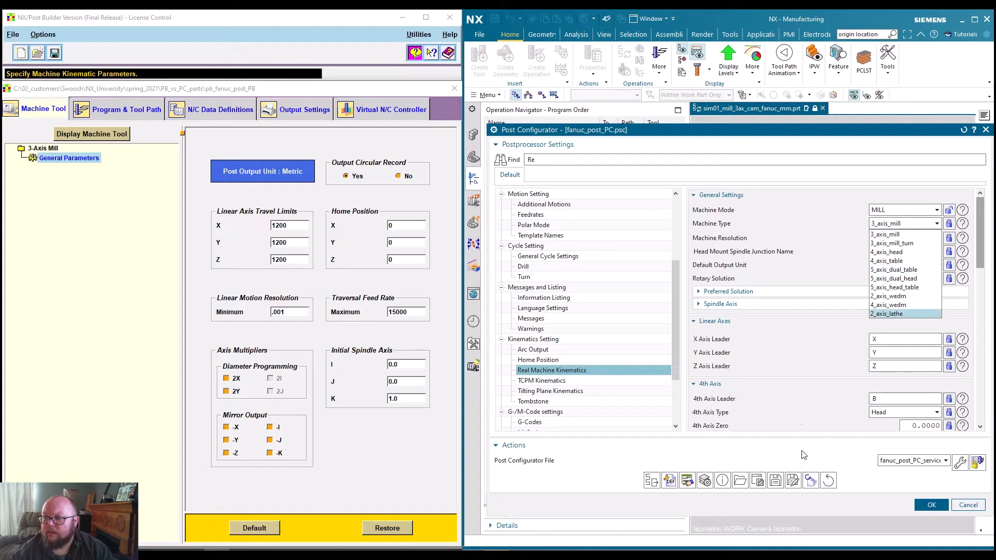
pyautogui.click(897, 235)
pyautogui.scroll(-5, 832, 313)
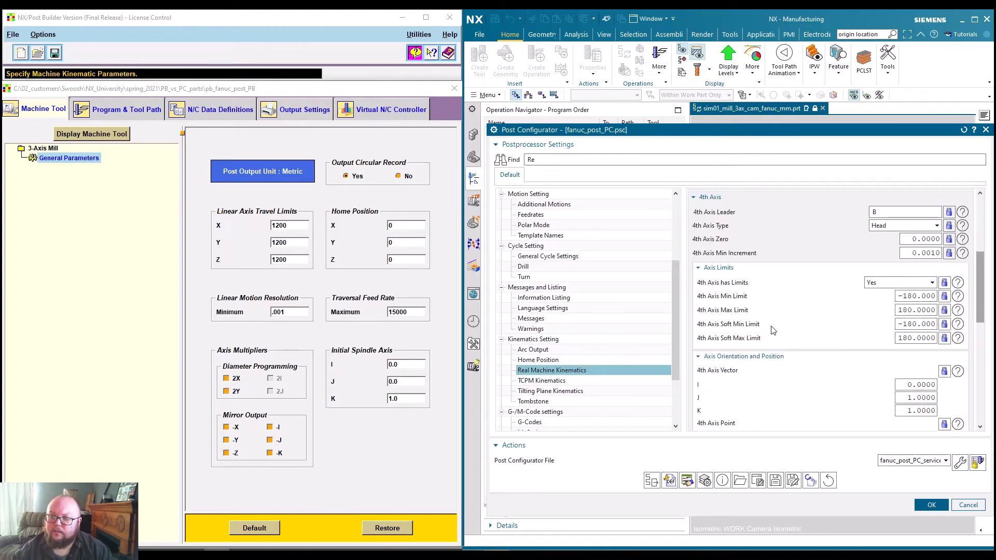
pyautogui.scroll(-4, 767, 331)
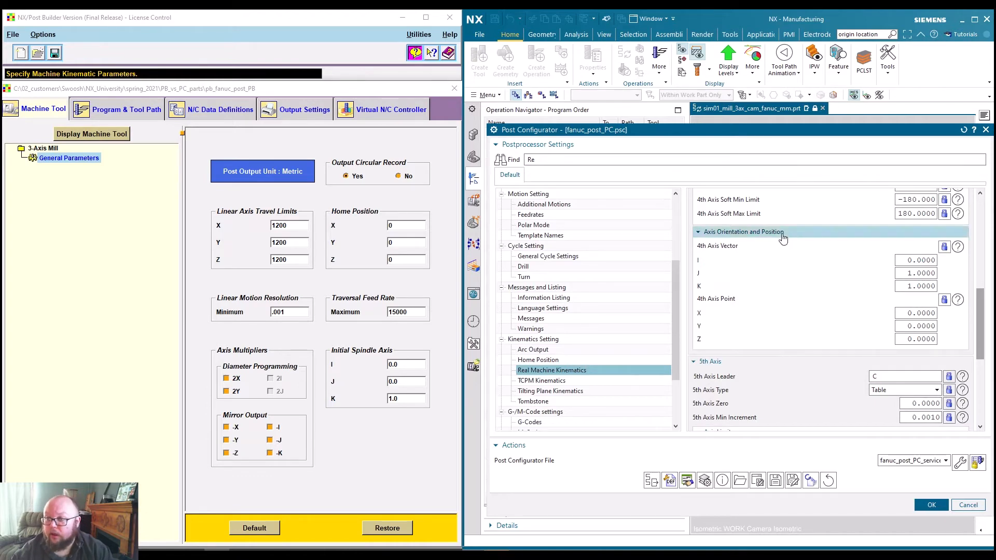
pyautogui.scroll(-5, 867, 325)
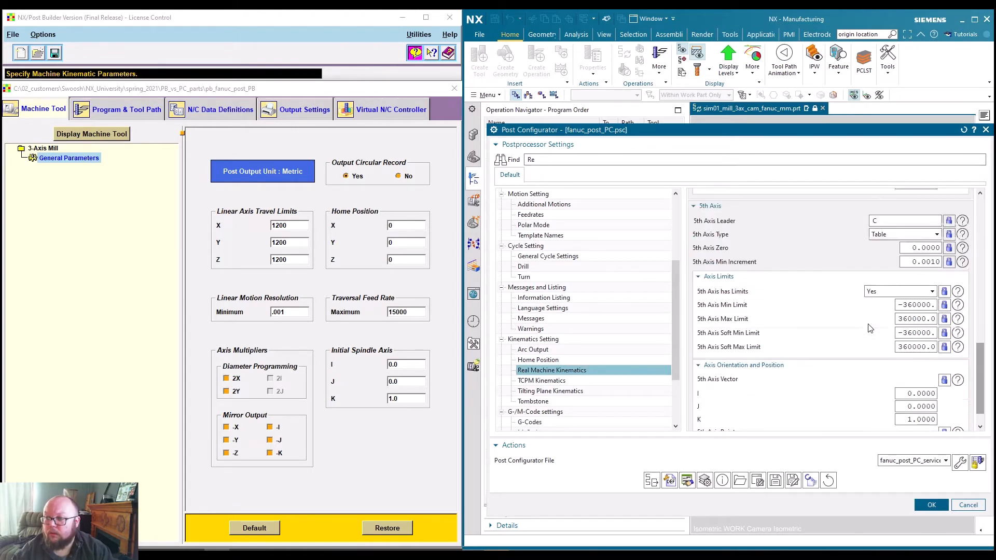
pyautogui.scroll(6, 869, 325)
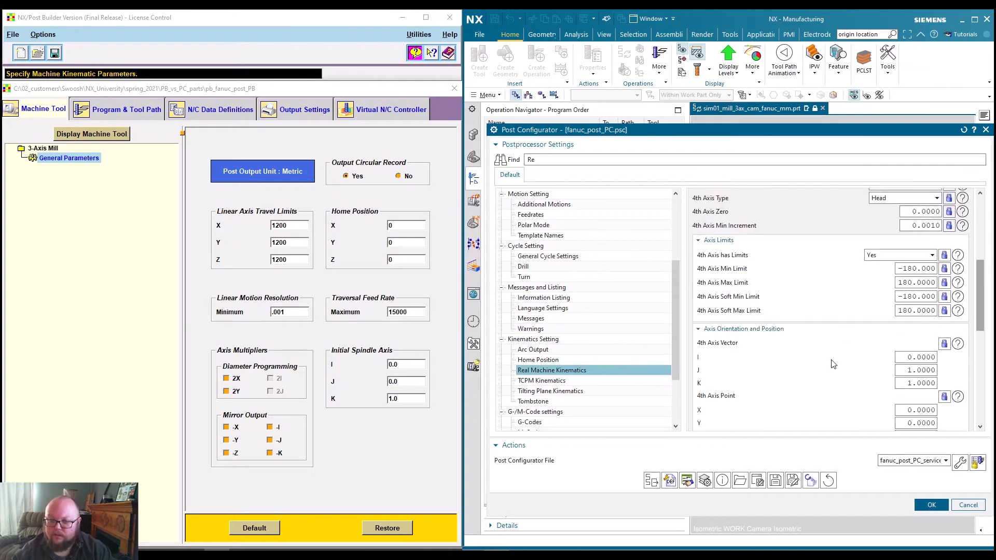
# Step: Check the Home Position settings and the 4th Axis Type options under Real Machine Kinematics
pyautogui.click(549, 361)
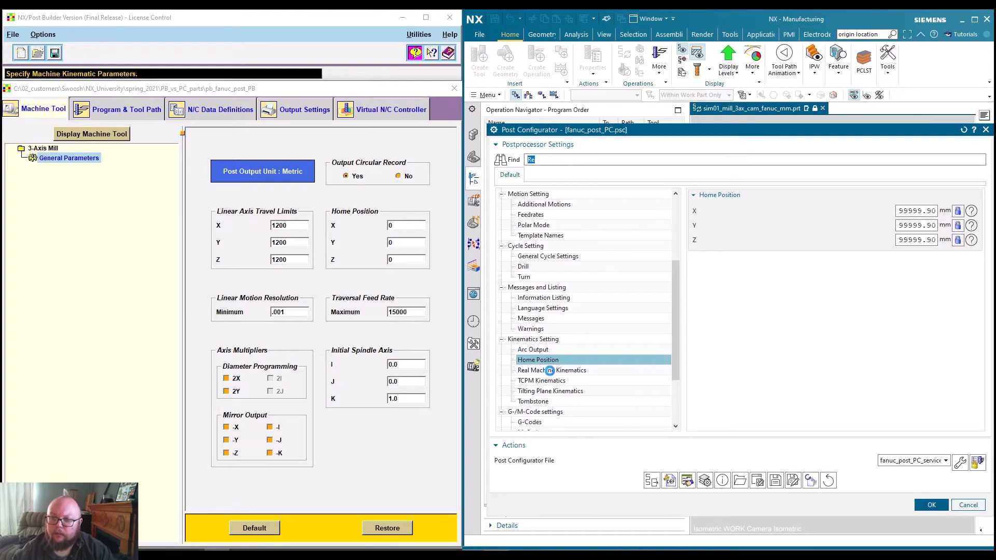
pyautogui.click(559, 371)
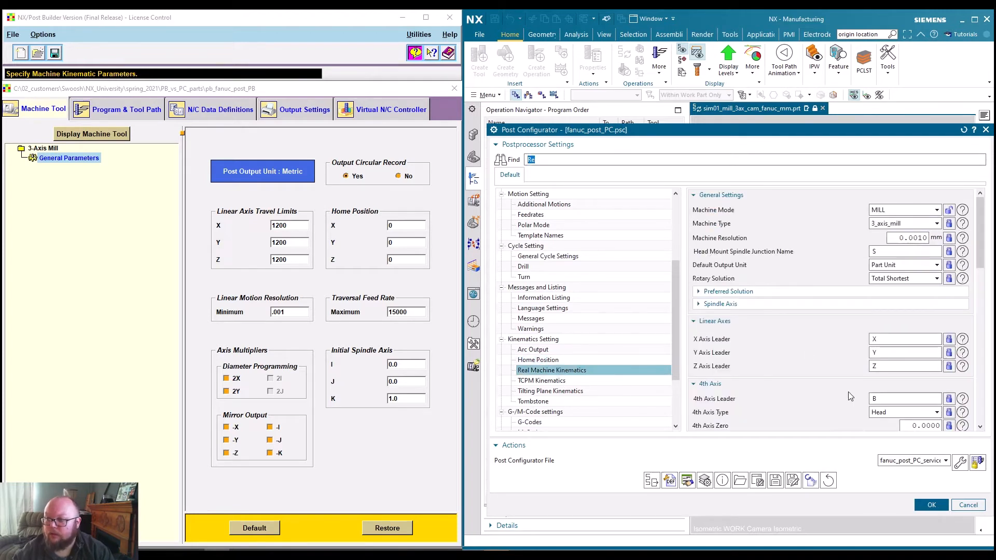
pyautogui.scroll(-4, 850, 387)
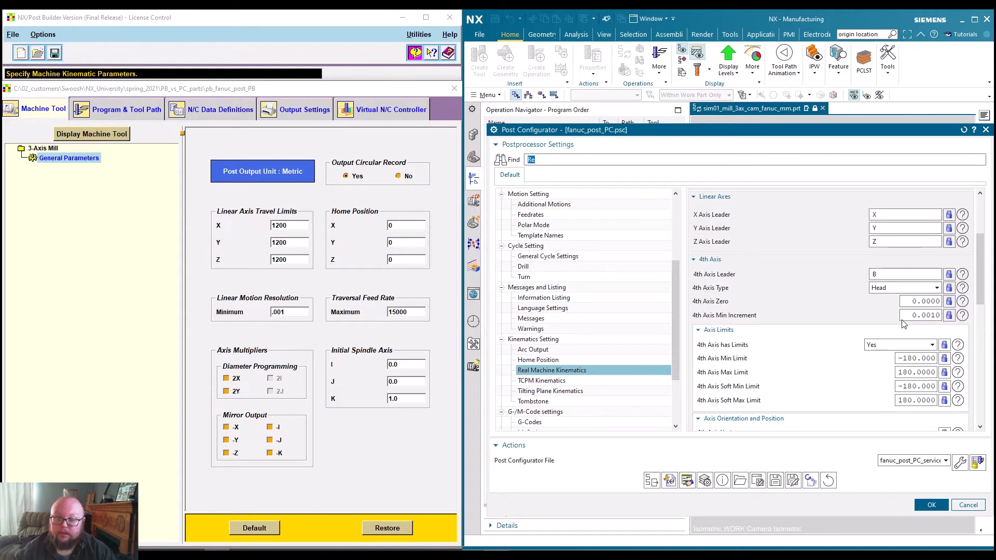
pyautogui.click(892, 287)
pyautogui.click(898, 292)
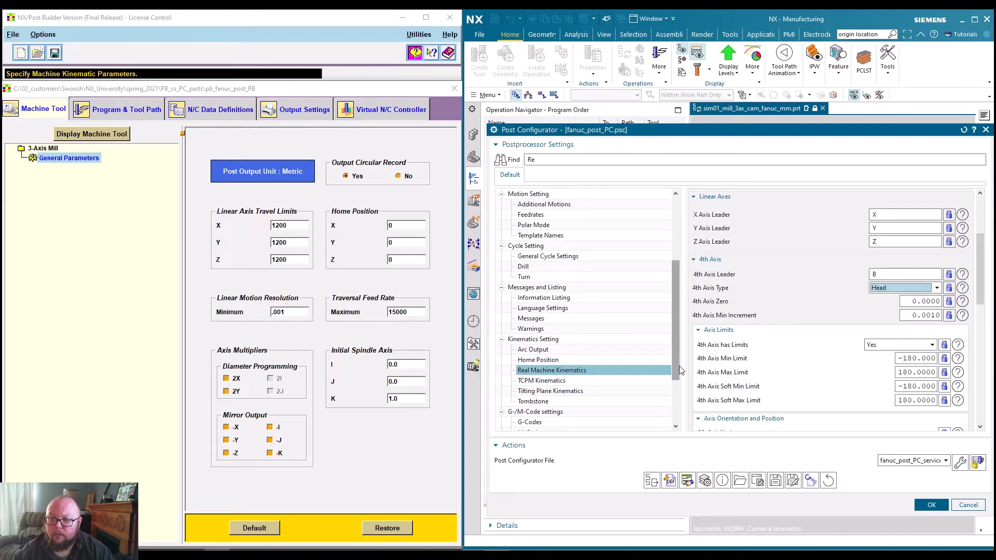
pyautogui.scroll(-3, 670, 314)
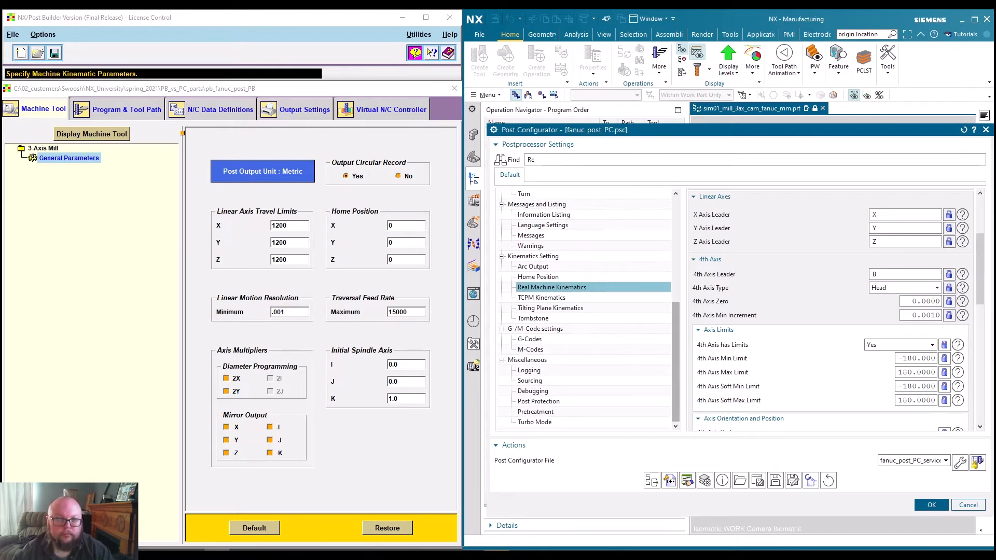
# Step: Review the program sequences and the N/C block, word and format definitions in Post Builder, including the auto_tool_change_2 block
pyautogui.click(120, 109)
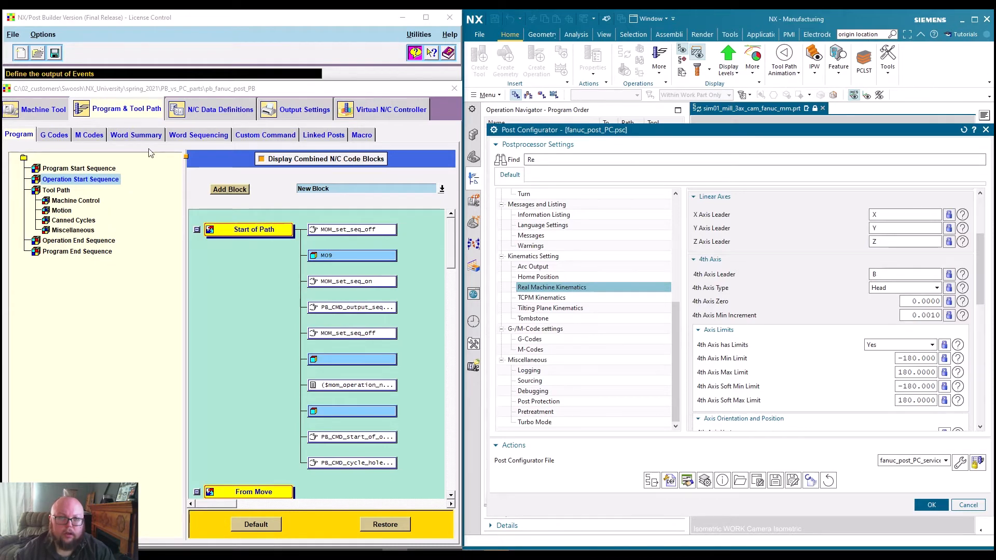
pyautogui.click(185, 111)
pyautogui.click(16, 135)
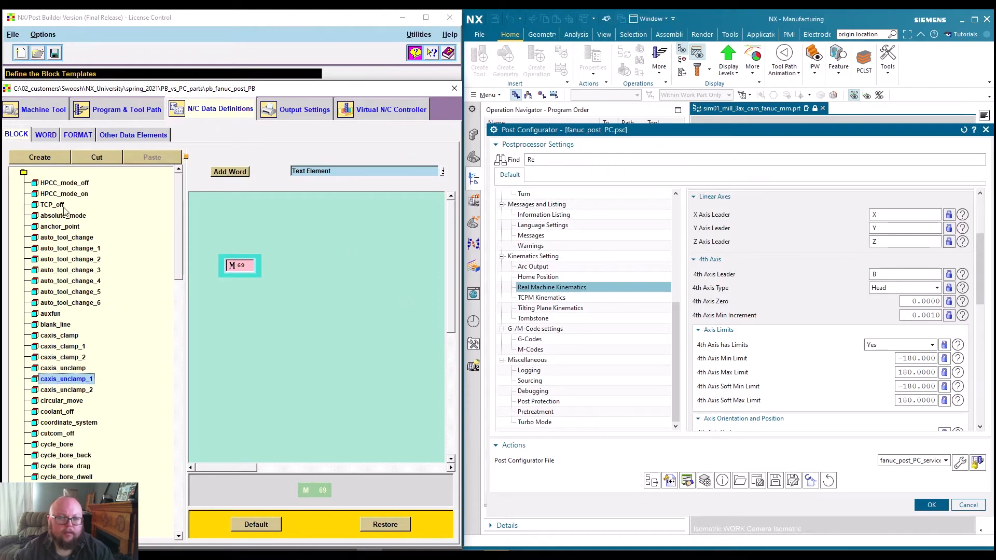
pyautogui.moveTo(175, 198)
pyautogui.mouseDown()
pyautogui.moveTo(165, 445)
pyautogui.moveTo(179, 368)
pyautogui.moveTo(169, 182)
pyautogui.mouseUp()
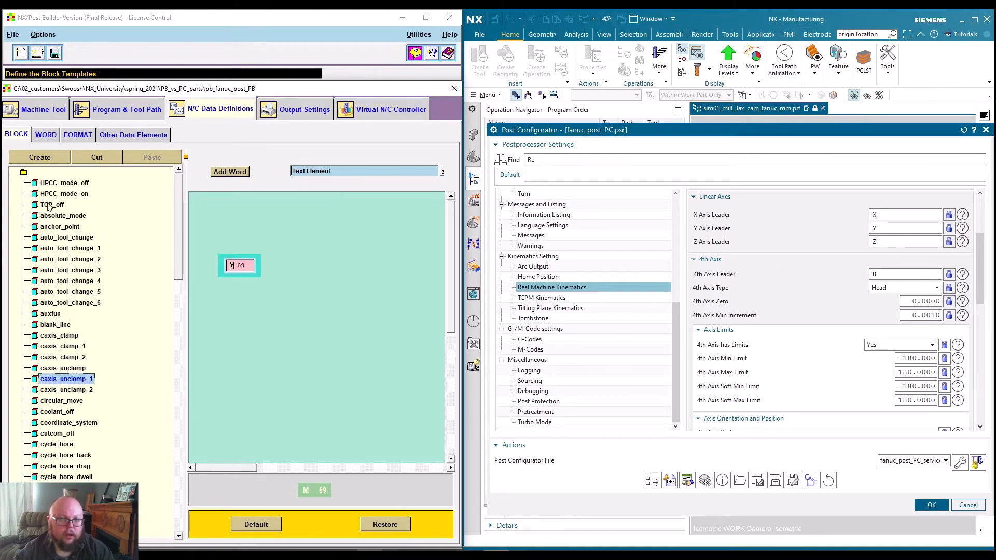
pyautogui.click(79, 260)
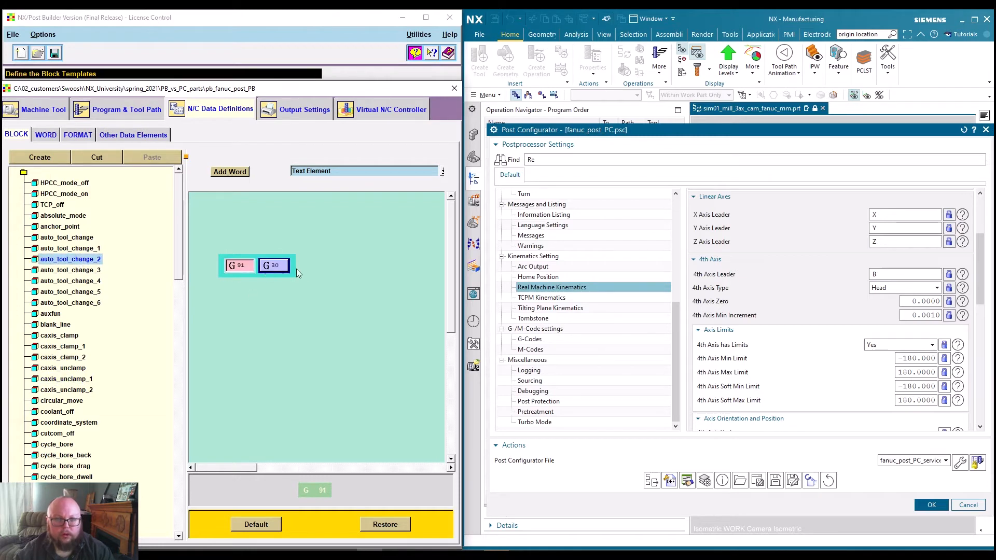
pyautogui.click(46, 135)
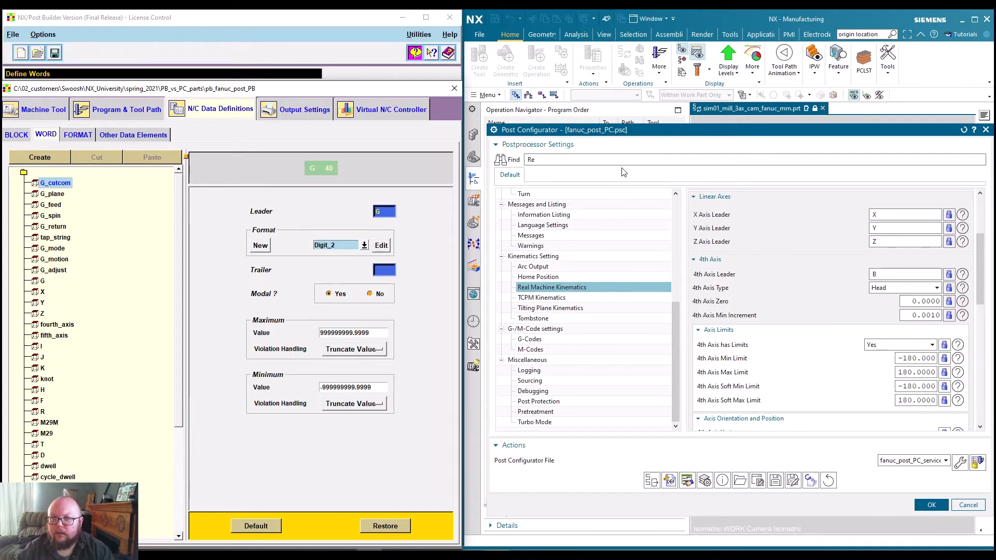
pyautogui.click(75, 135)
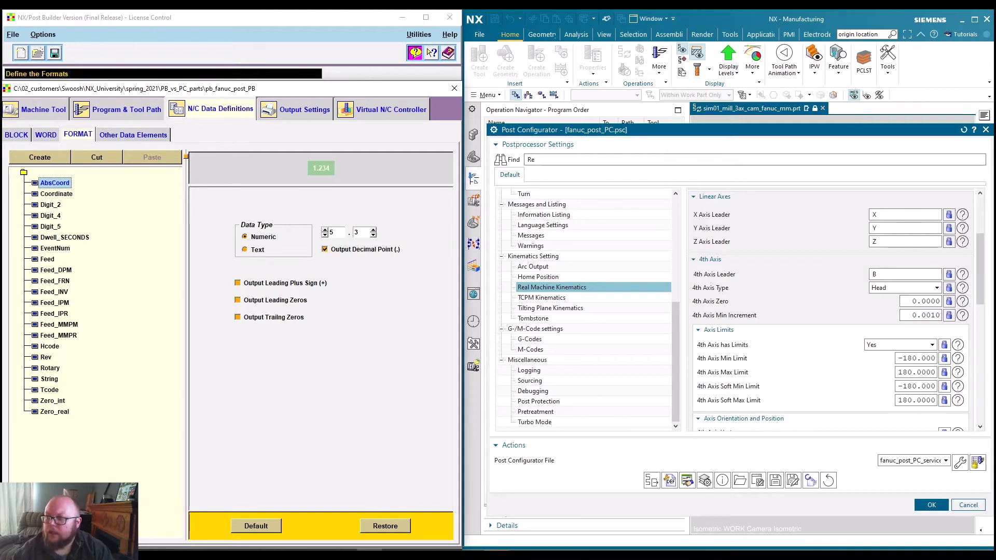
# Step: Open the Post Configurator definition file editor and resize its window to fit beside Post Builder at full height
pyautogui.click(670, 481)
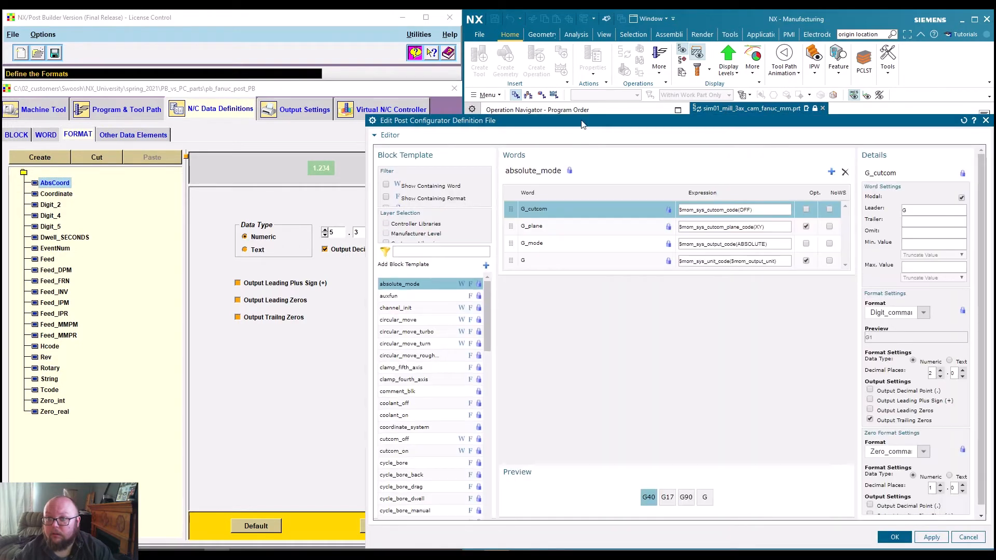
pyautogui.moveTo(582, 124); pyautogui.dragTo(564, 23)
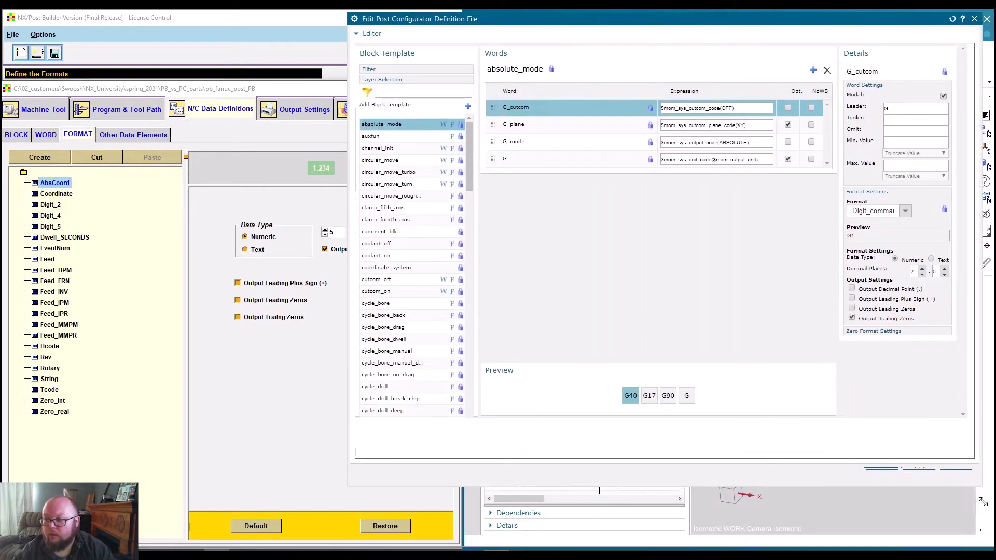
pyautogui.moveTo(975, 447); pyautogui.dragTo(990, 535)
pyautogui.moveTo(350, 538); pyautogui.dragTo(463, 551)
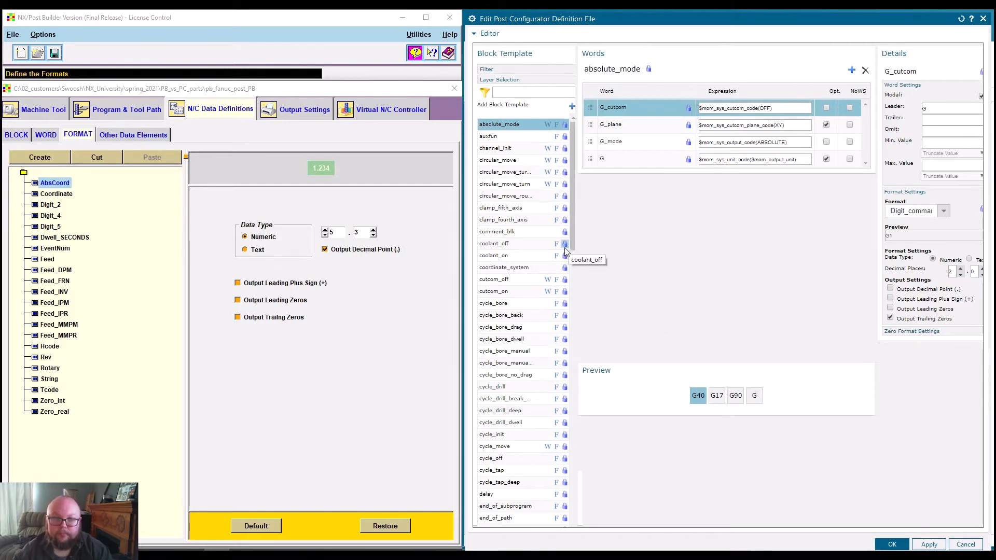
# Step: Compare the cycle_drill block in Post Builder and Post Configurator, examine its individual words, and close the definition file editor without applying changes
pyautogui.click(16, 135)
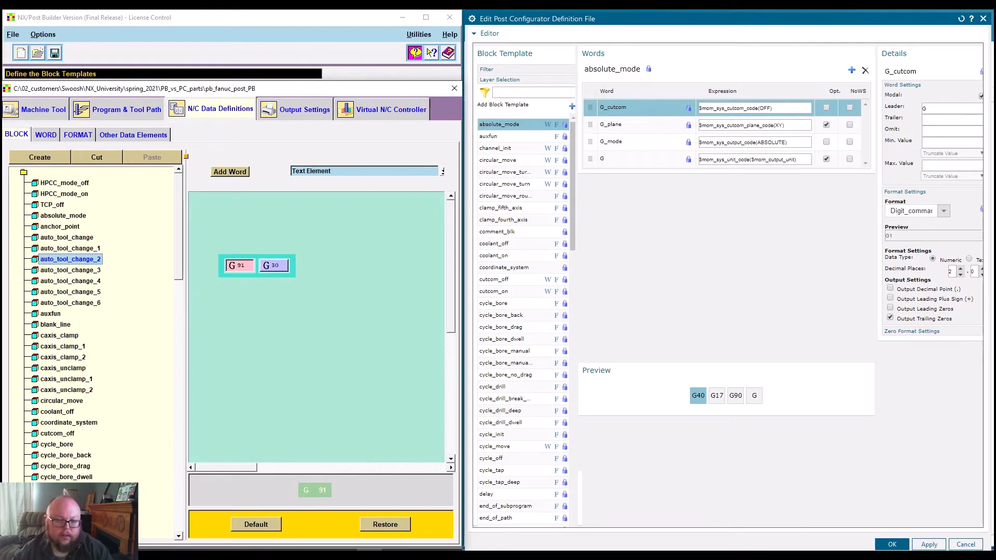
pyautogui.click(506, 388)
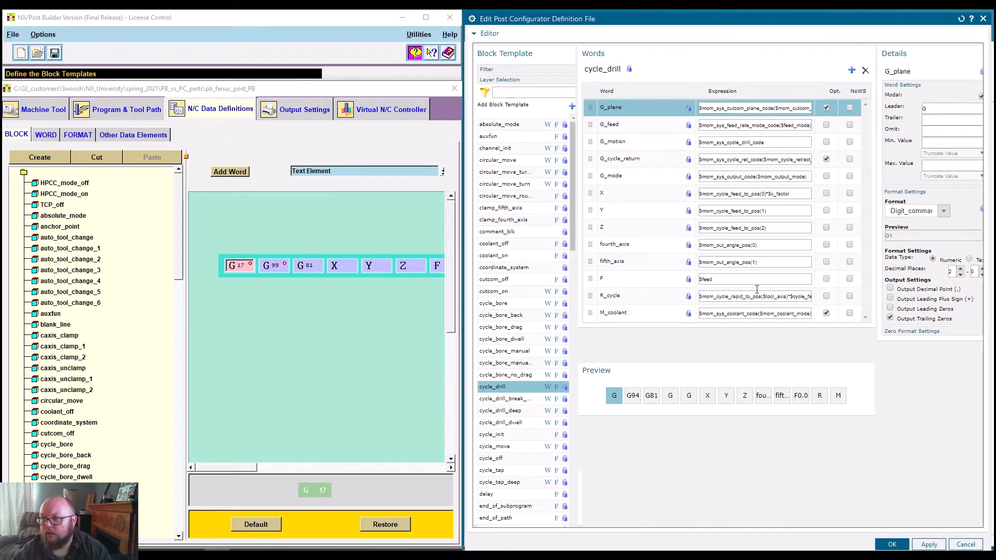
pyautogui.click(613, 131)
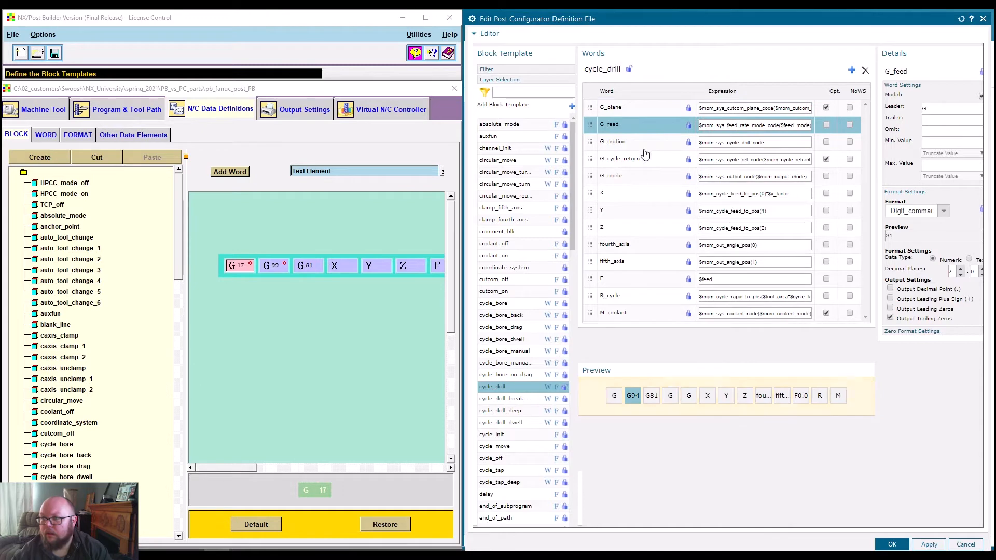
pyautogui.click(626, 164)
pyautogui.click(614, 177)
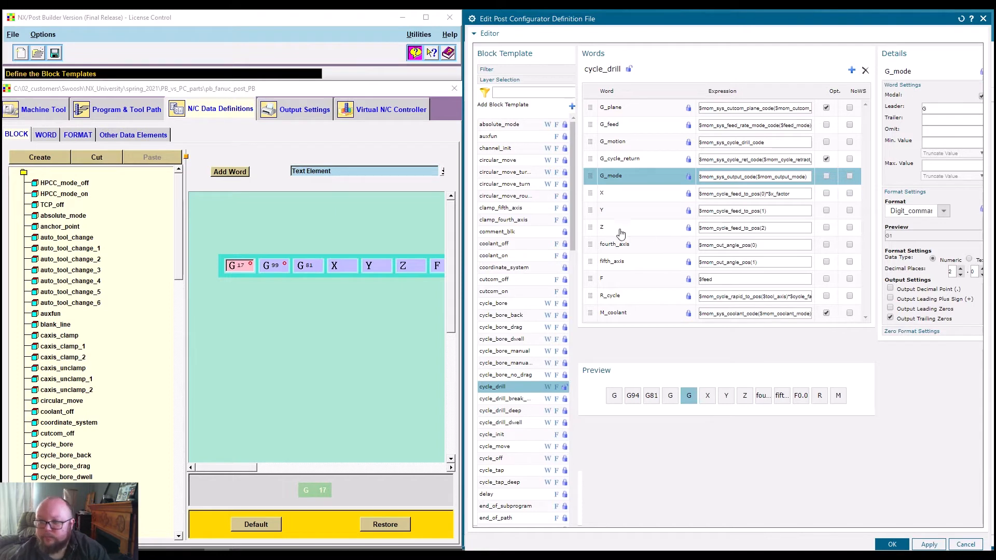
pyautogui.click(608, 211)
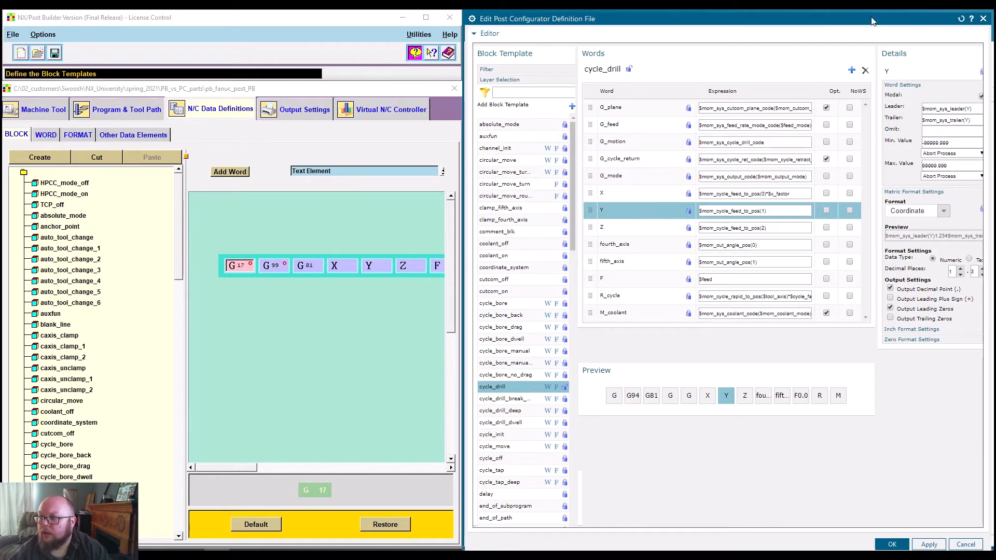
pyautogui.click(607, 264)
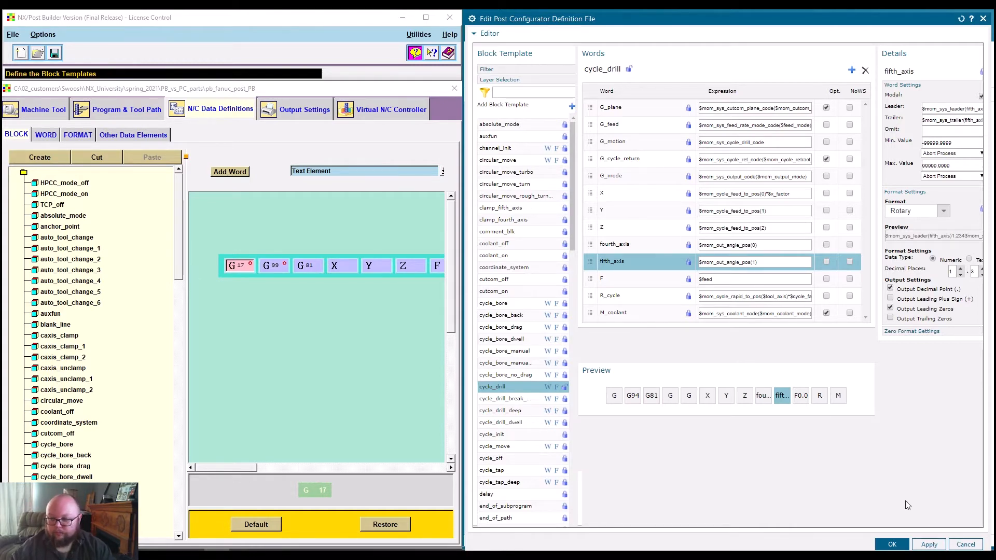
pyautogui.click(965, 545)
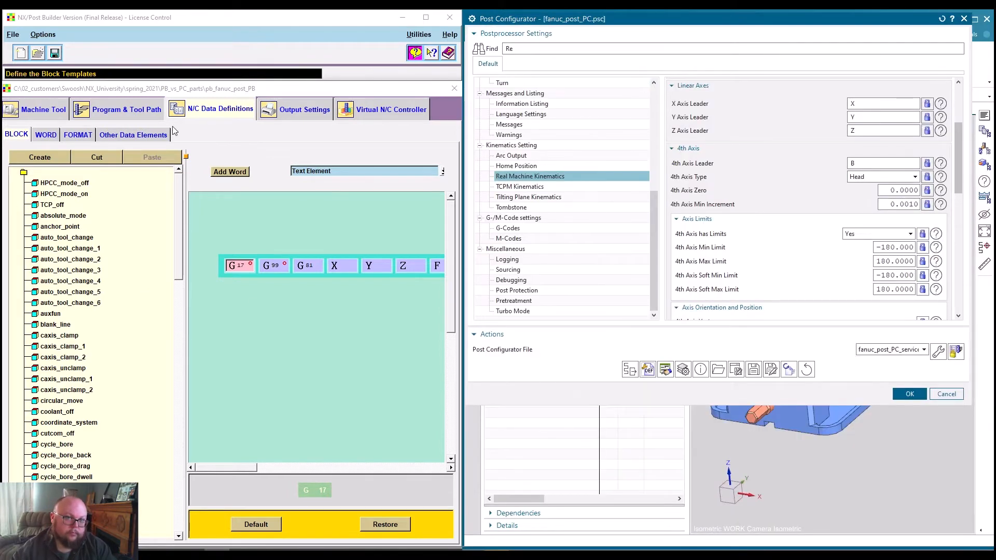
# Step: Check the Agenda slide in PowerPoint, return to Post Builder and look through its Machine Control events under Tool Path
pyautogui.click(136, 110)
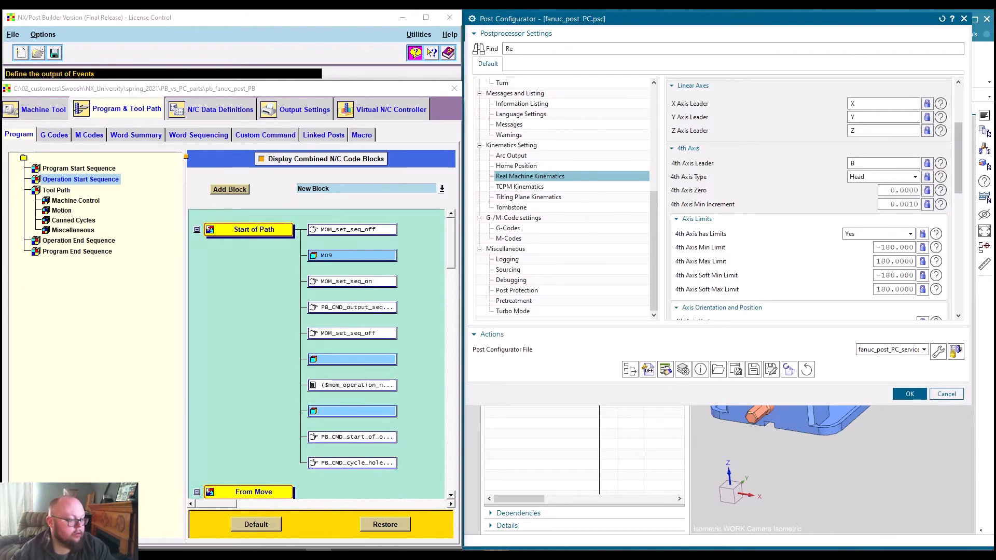
pyautogui.hotkey('alt', 'Tab')
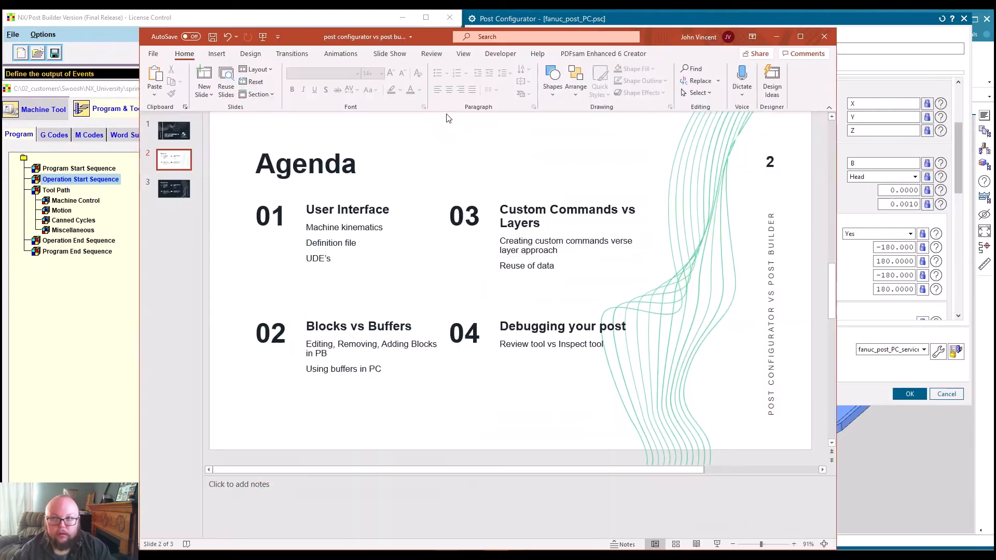
pyautogui.moveTo(667, 37); pyautogui.dragTo(0, 20)
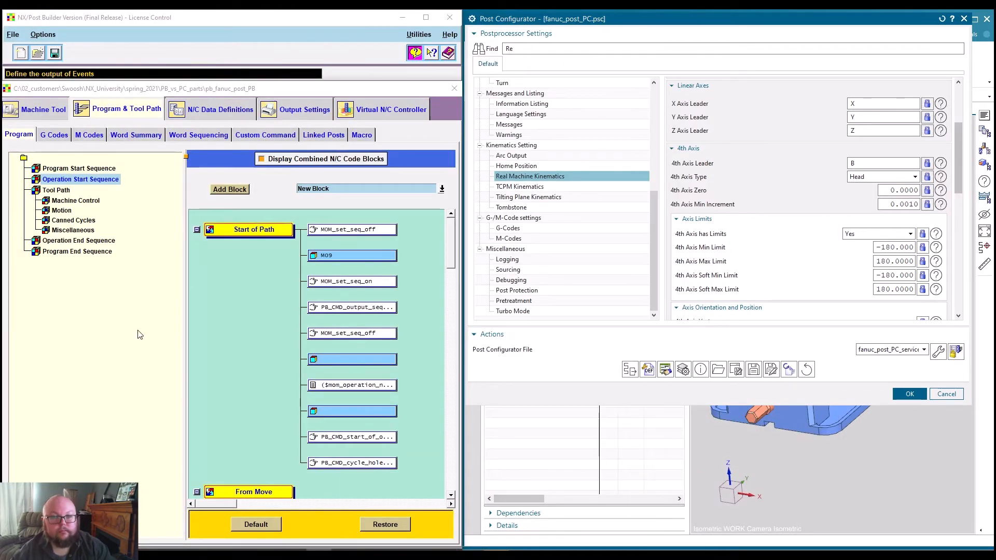
pyautogui.click(63, 191)
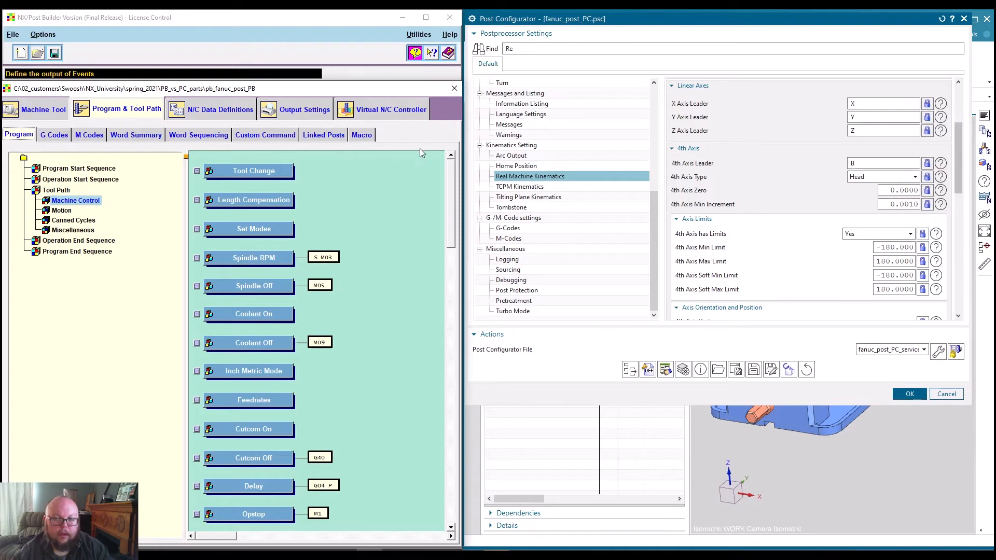
pyautogui.scroll(-15, 424, 183)
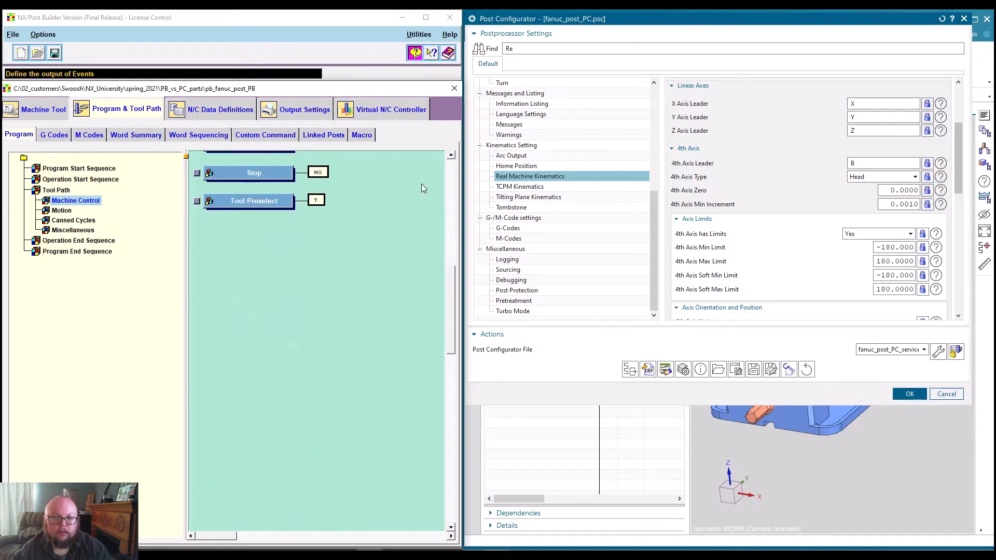
# Step: Close the open pb_fanuc_post_PB post so that a new post can be started
pyautogui.click(122, 21)
pyautogui.click(42, 35)
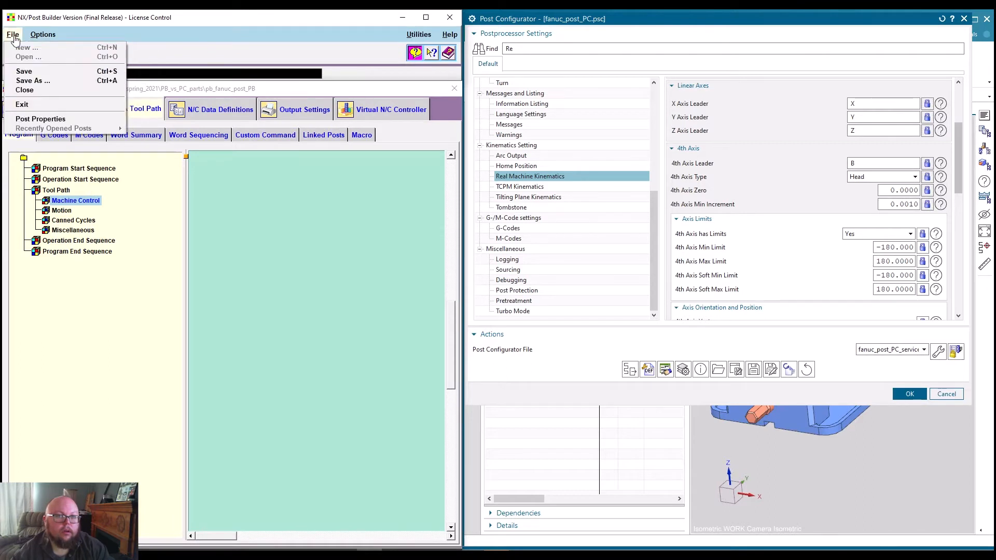
pyautogui.click(270, 48)
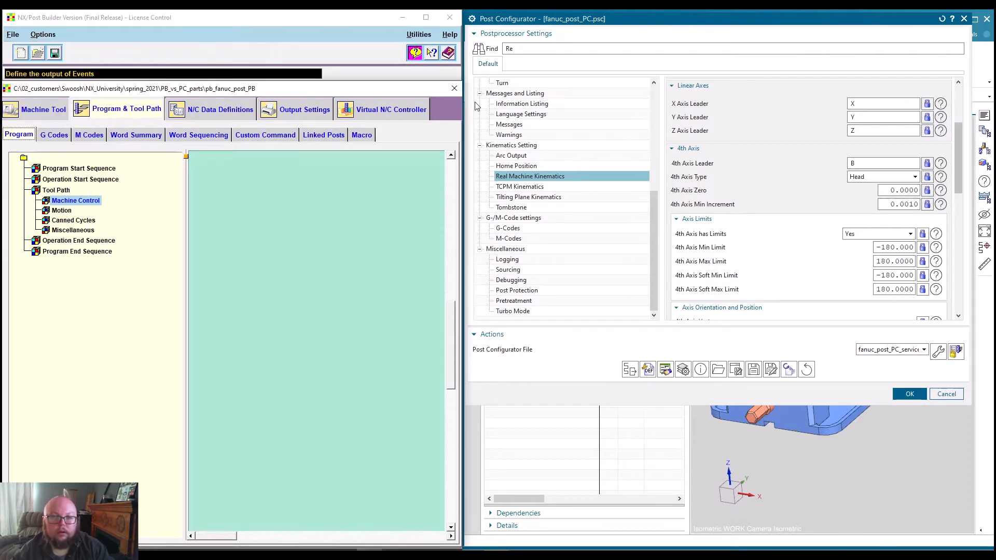
pyautogui.click(451, 91)
pyautogui.click(503, 318)
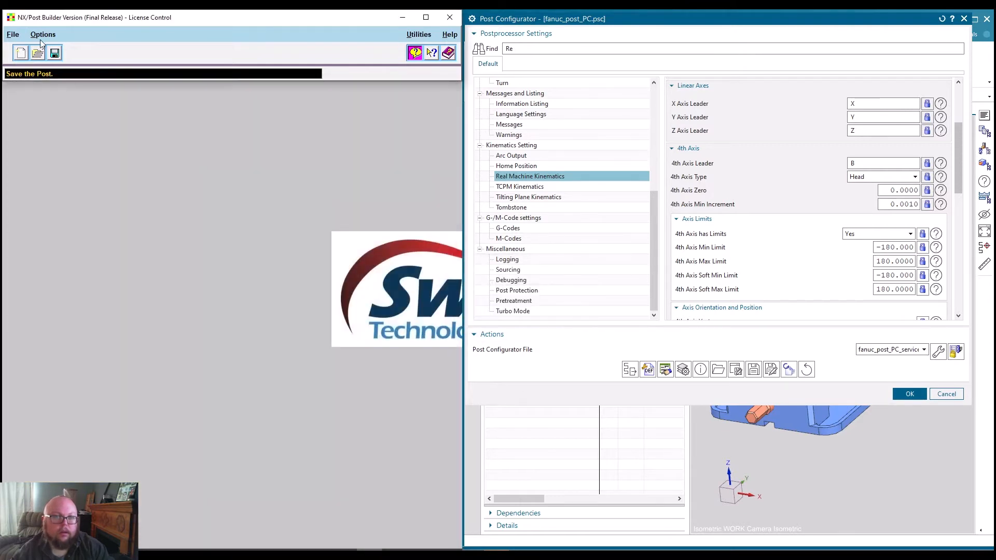
# Step: Create a new millimetre 3-Axis mill post with the FANUC - Fanuc_30i library controller and the UDE Editor enabled
pyautogui.click(12, 34)
pyautogui.click(21, 48)
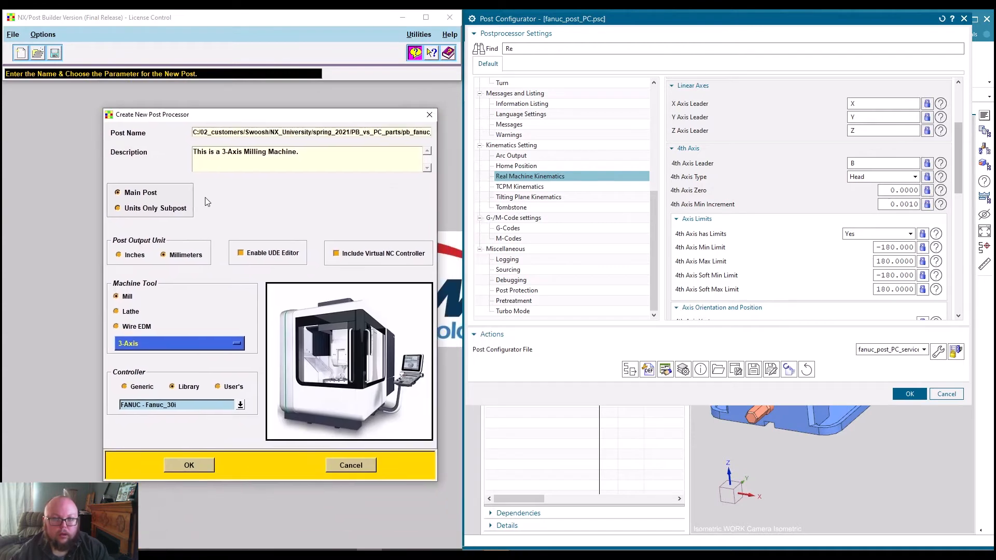
pyautogui.click(257, 256)
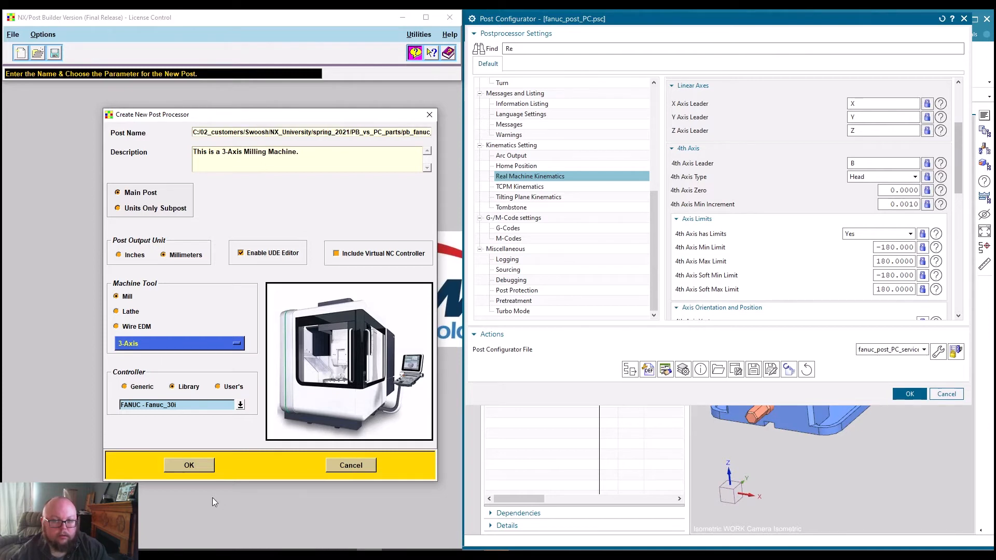
pyautogui.click(193, 466)
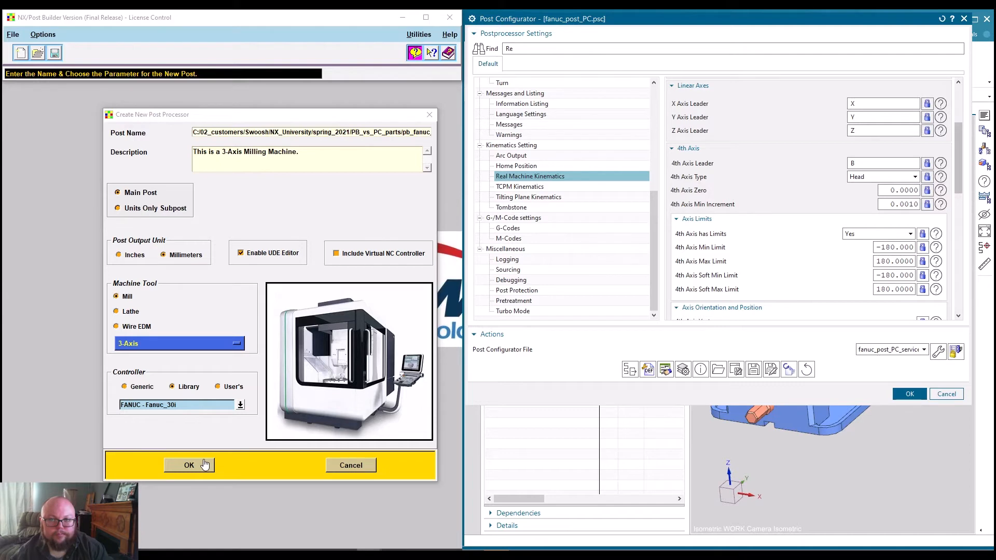
pyautogui.click(205, 464)
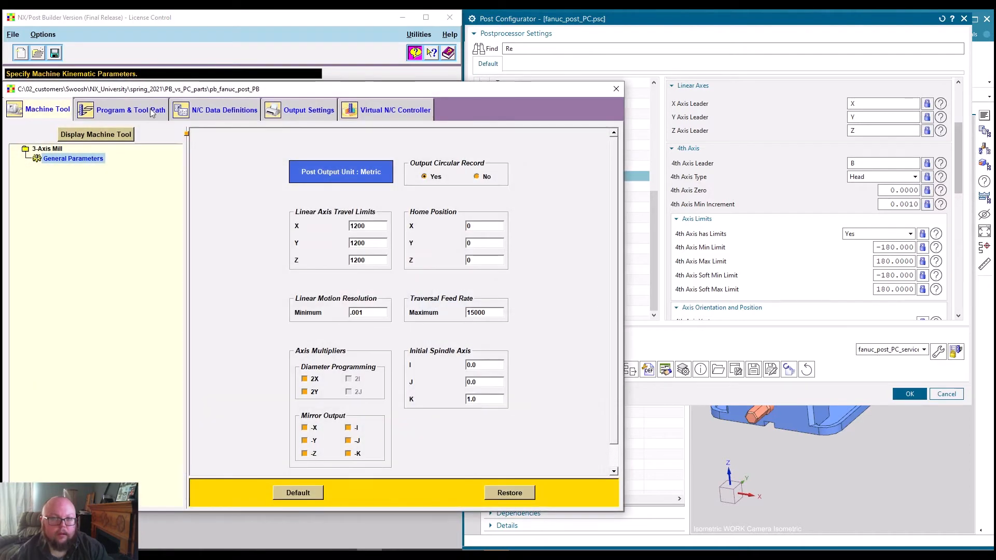
# Step: Examine the Machine Control events of the new post, from the standard events through Clamp, Insert, Origin and Pprint
pyautogui.click(130, 109)
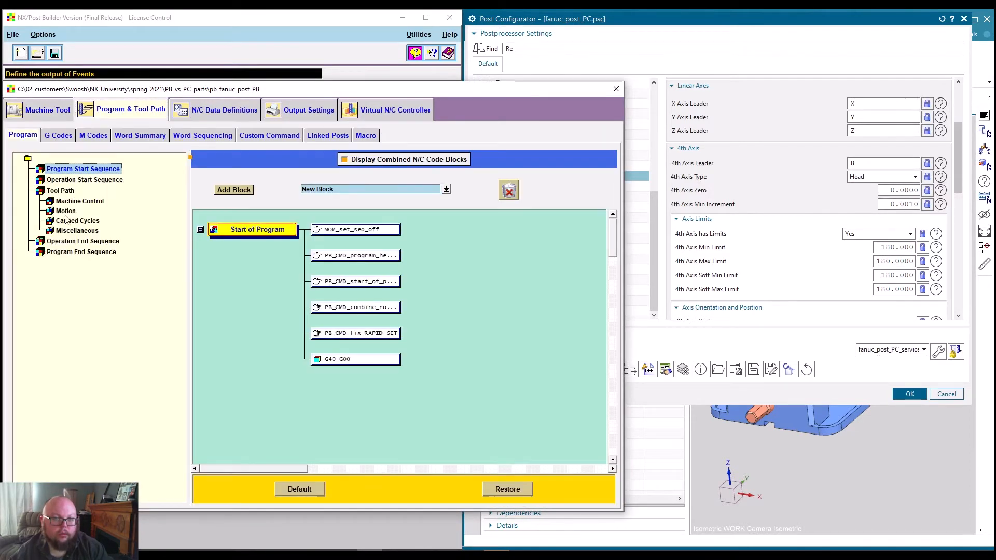
pyautogui.click(78, 202)
pyautogui.scroll(-10, 465, 337)
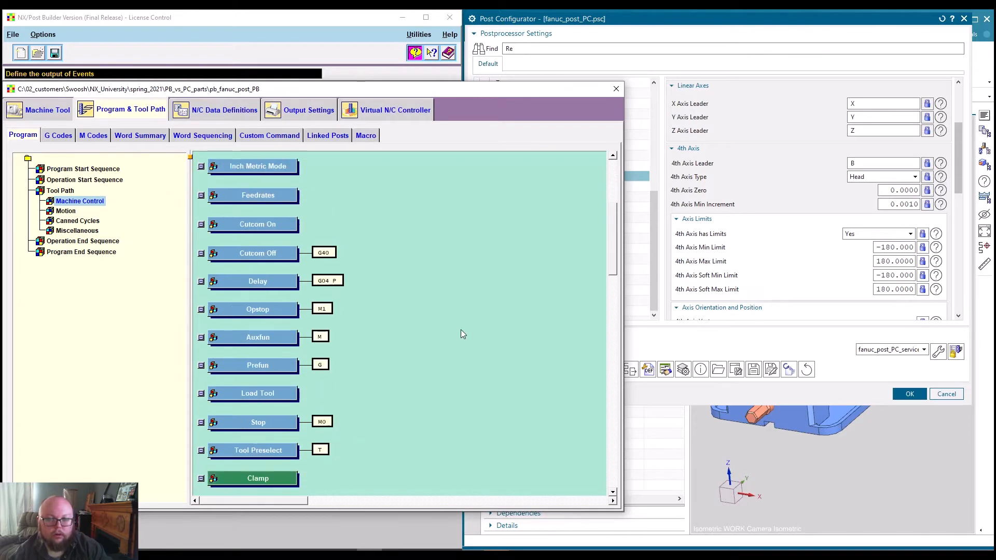
pyautogui.scroll(-1, 377, 320)
pyautogui.scroll(10, 371, 273)
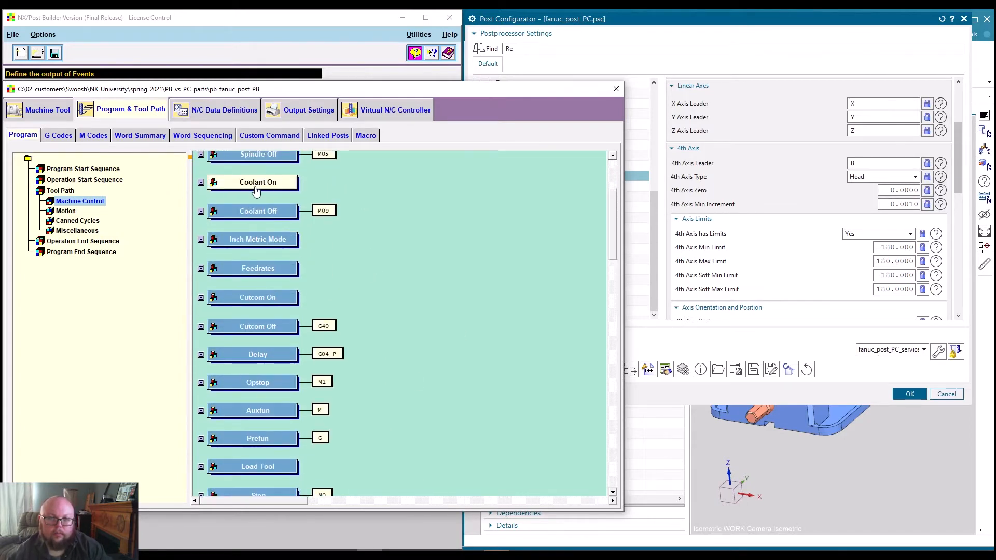
pyautogui.scroll(4, 257, 188)
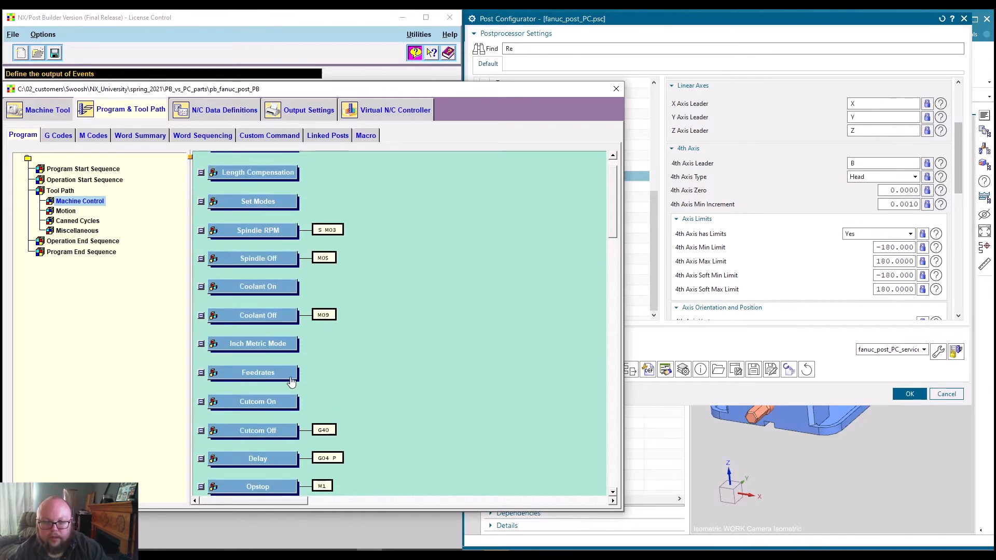
pyautogui.scroll(-10, 338, 363)
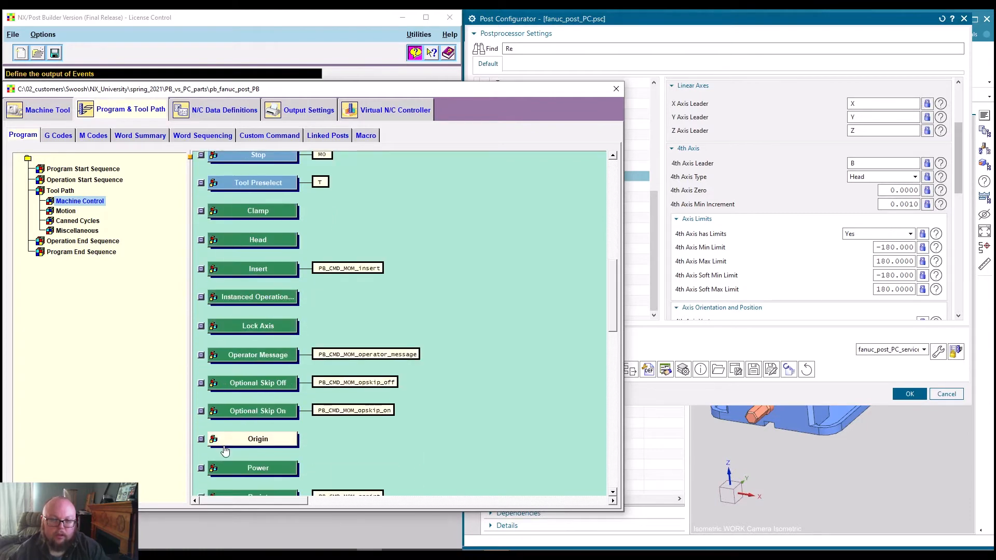
pyautogui.scroll(-2, 253, 467)
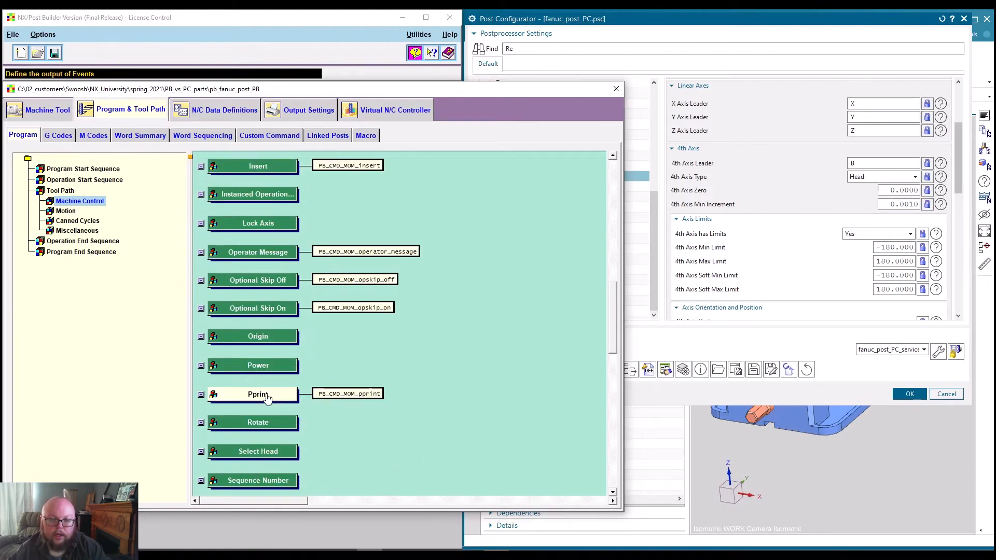
pyautogui.scroll(-3, 254, 393)
# Step: Create a machine control event named ude_test, enter its post name, and accept its default user-defined event definition
pyautogui.rightClick(461, 284)
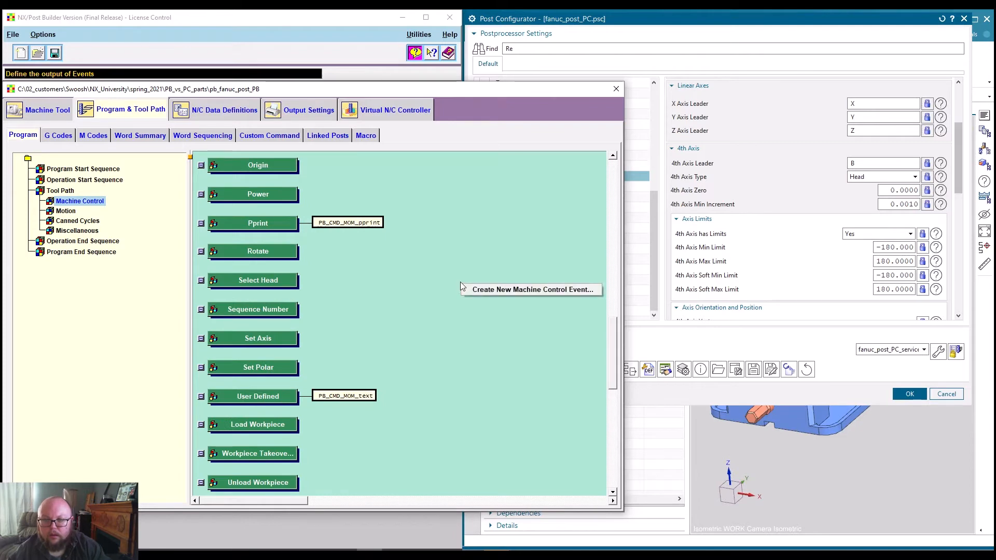
pyautogui.click(520, 293)
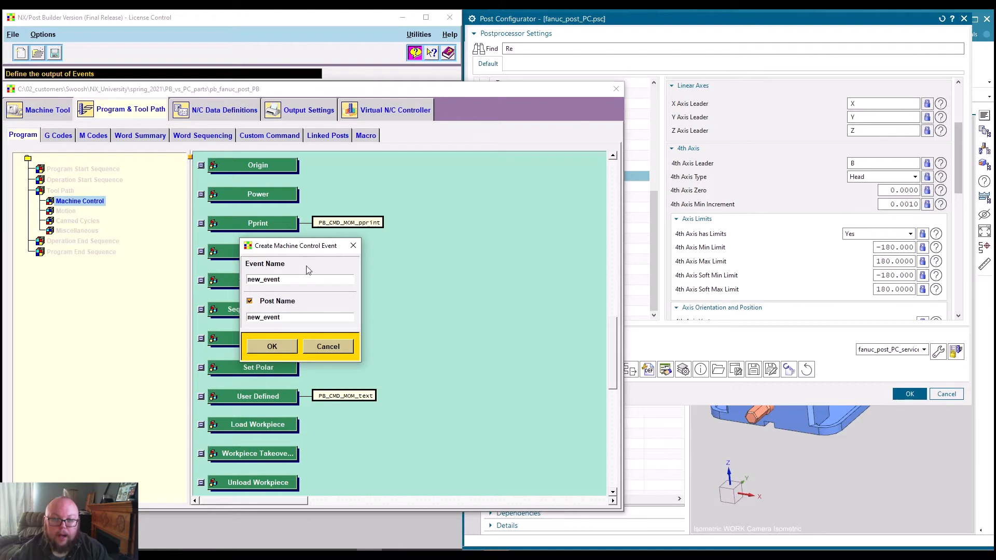
pyautogui.doubleClick(297, 282)
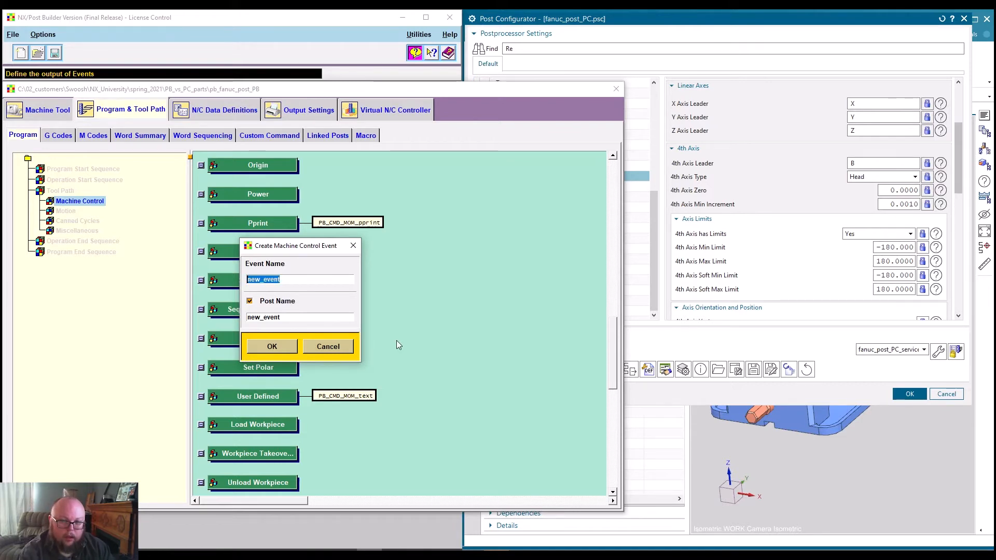
pyautogui.write('T')
pyautogui.press('BackSpace')
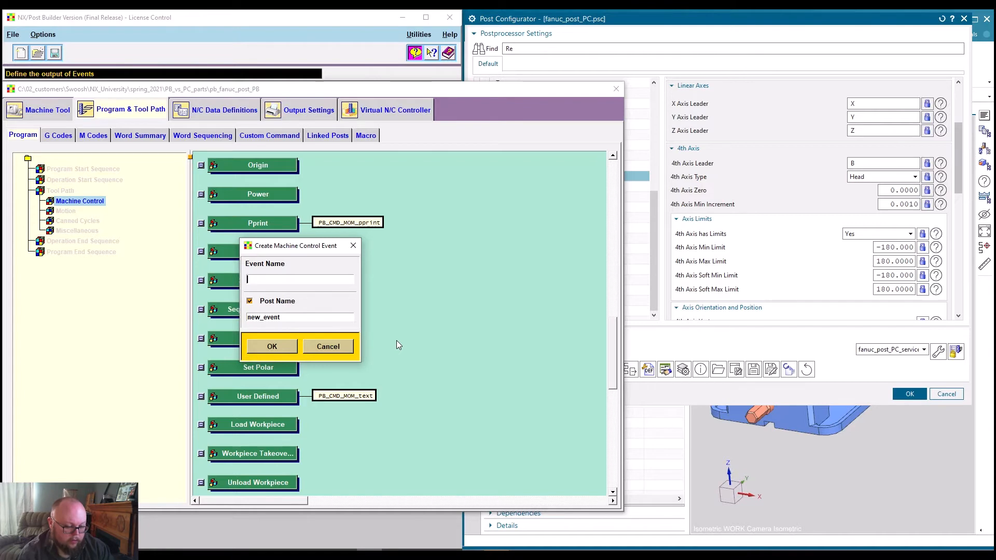
pyautogui.write('ude_test')
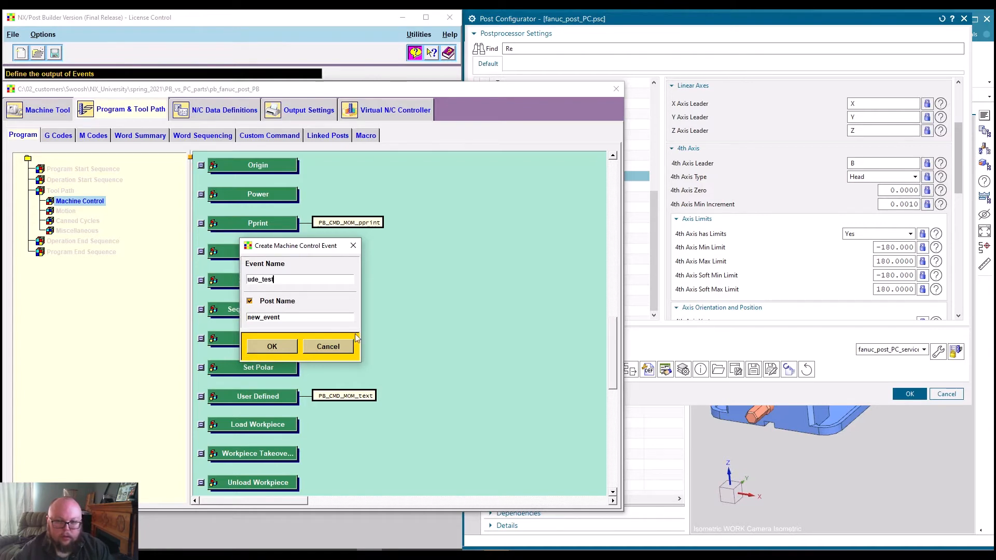
pyautogui.press('Tab')
pyautogui.write('ude_t')
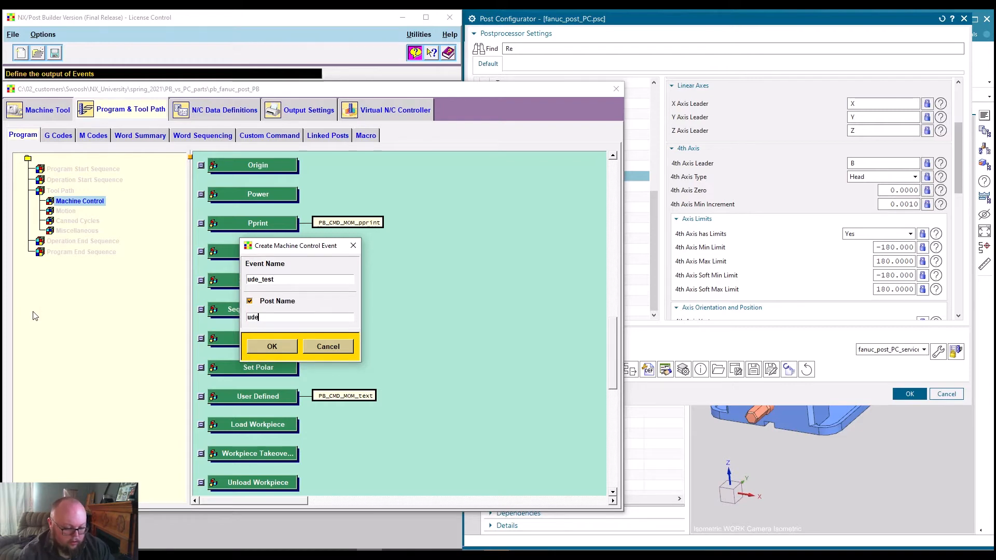
pyautogui.click(269, 346)
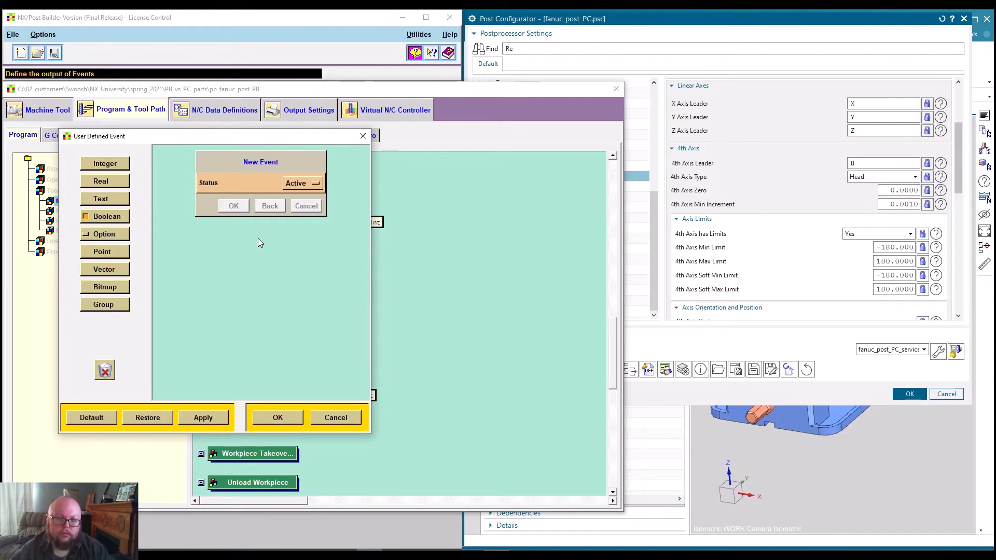
pyautogui.click(278, 418)
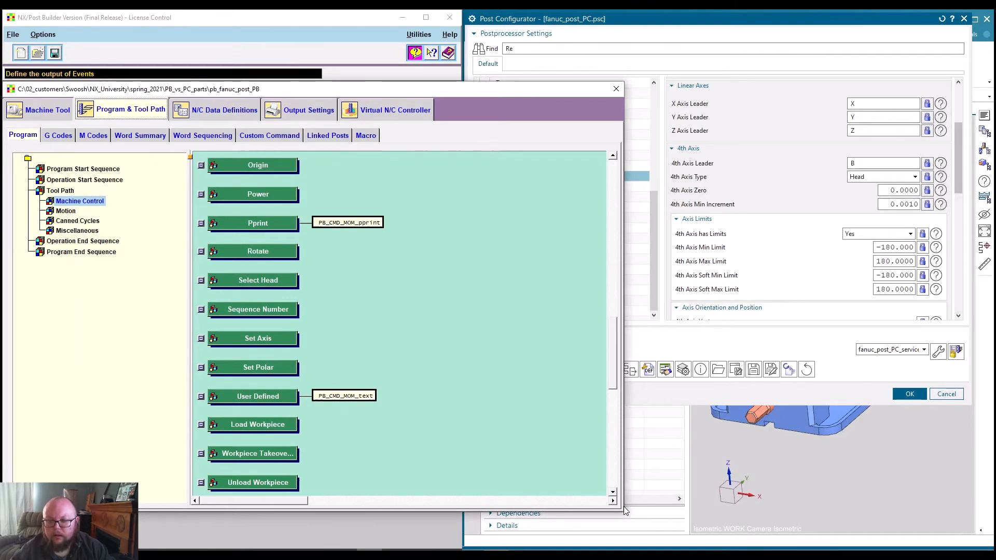
# Step: Narrow the post window to fit beside Post Configurator and open the User Defined Events Editor there
pyautogui.moveTo(622, 514); pyautogui.dragTo(410, 543)
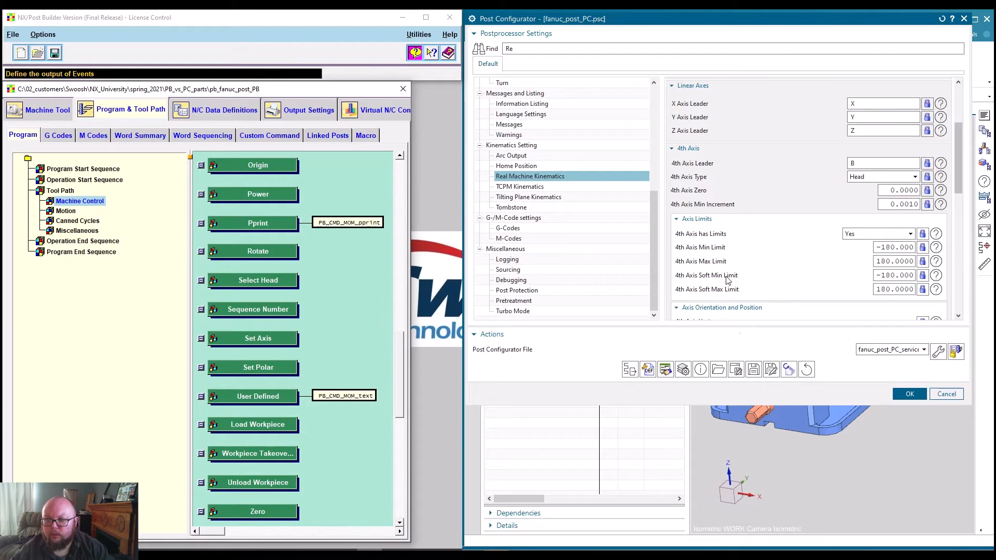
pyautogui.click(665, 370)
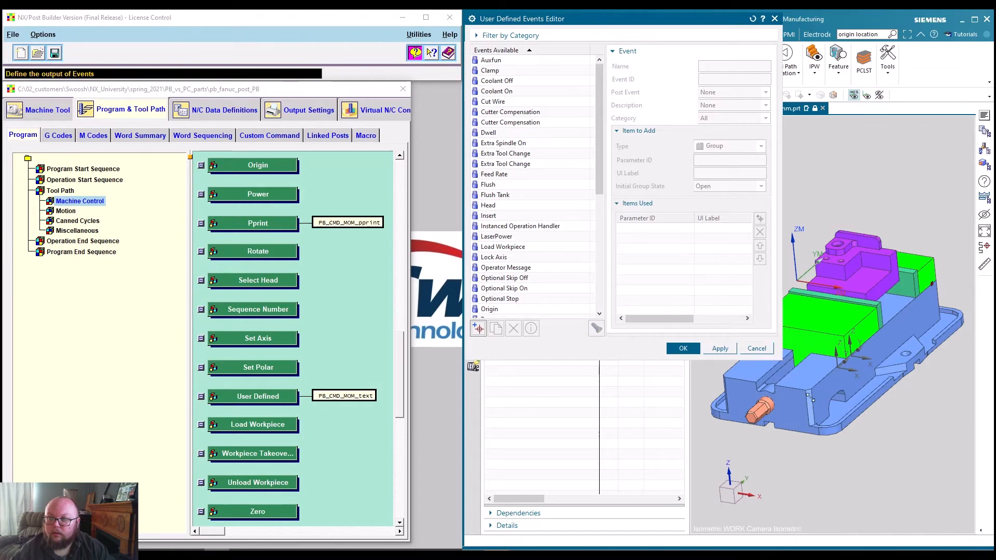
# Step: Examine the definitions of the existing Coolant Off, Coolant On and Unload Workpiece events in the User Defined Events Editor
pyautogui.click(494, 81)
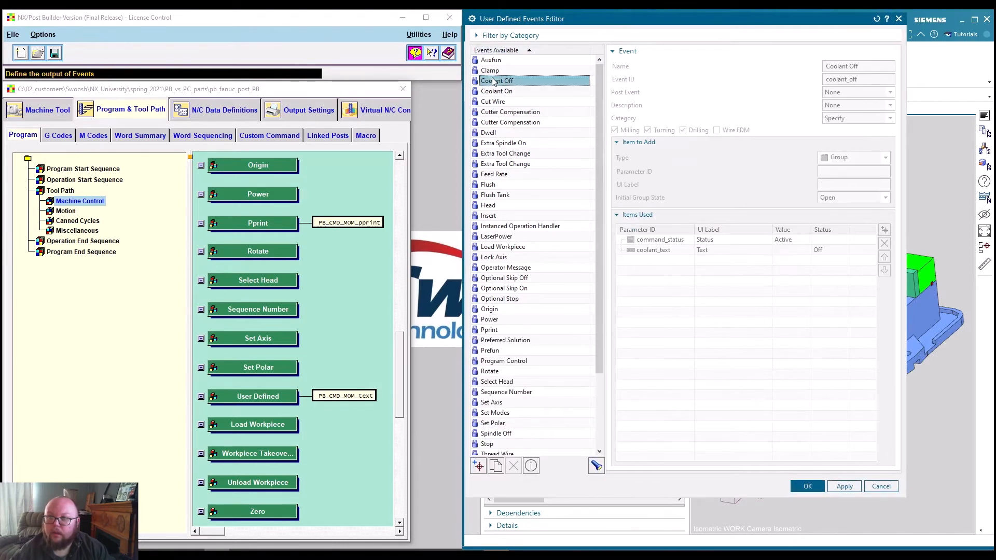
pyautogui.click(491, 92)
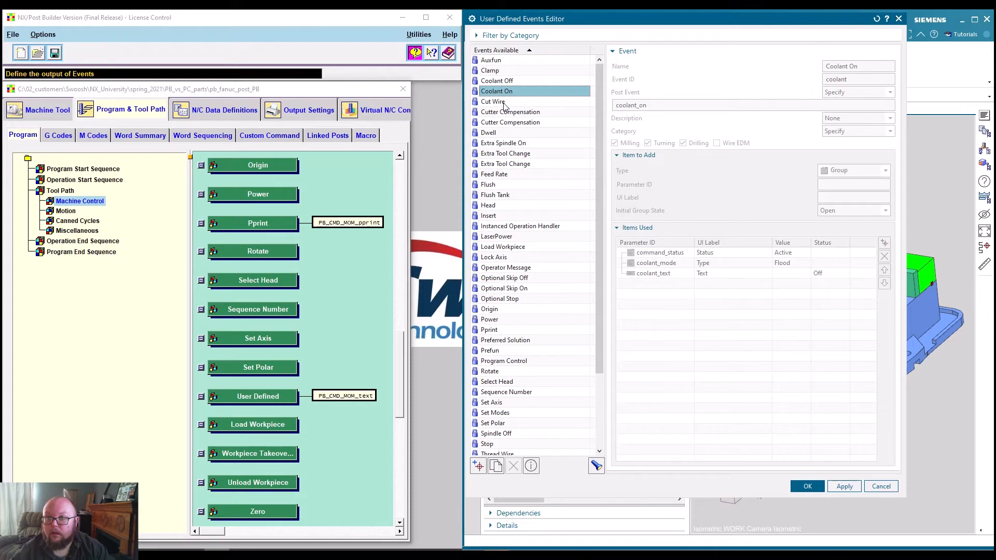
pyautogui.press('Up')
pyautogui.click(508, 92)
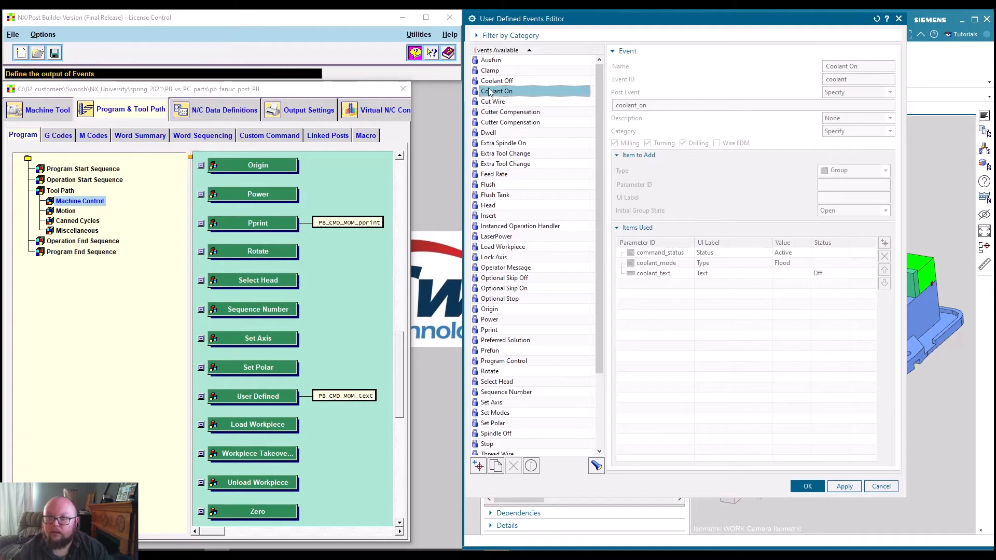
pyautogui.scroll(-3, 498, 156)
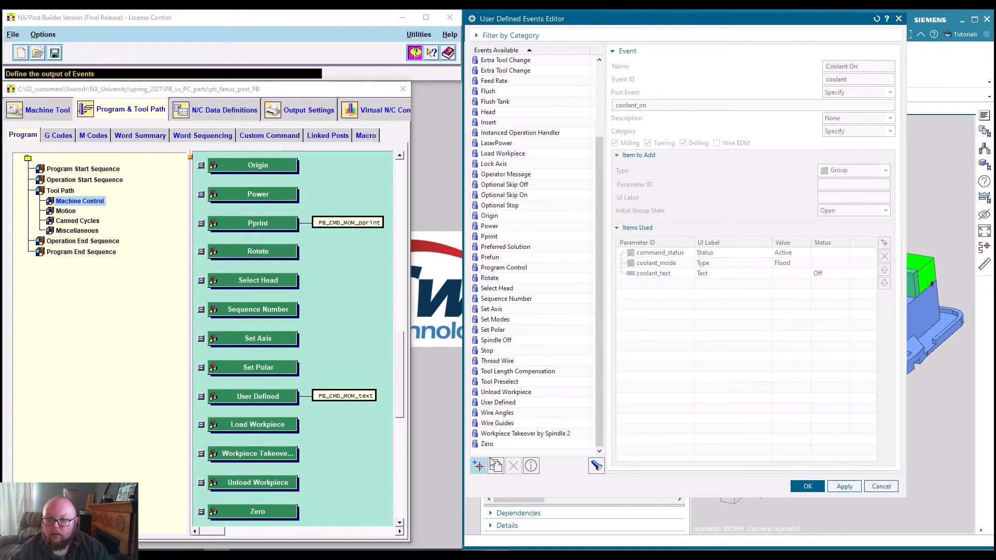
pyautogui.click(491, 393)
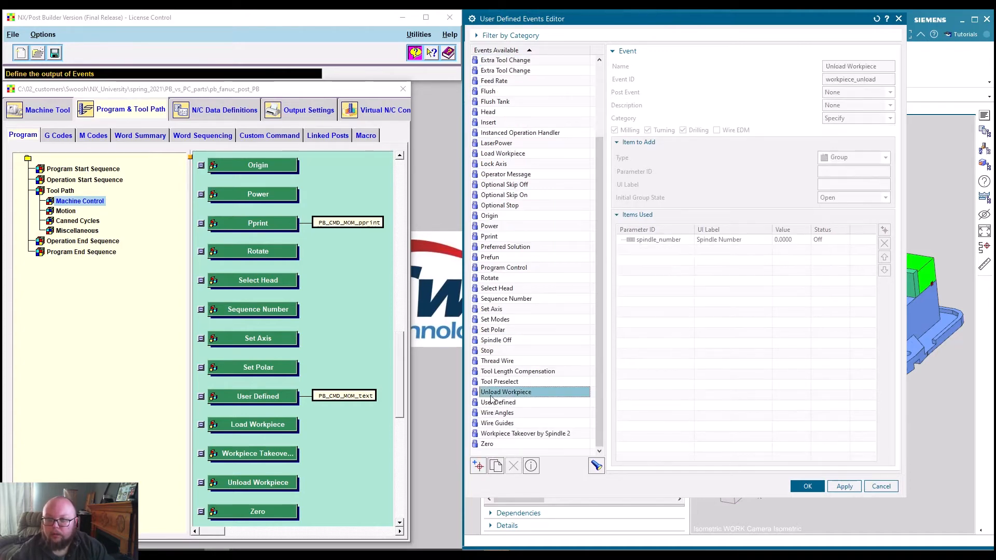
# Step: Add a new user-defined event, try the text UDE_test_PC in its preview dialog, and close the preview
pyautogui.click(479, 465)
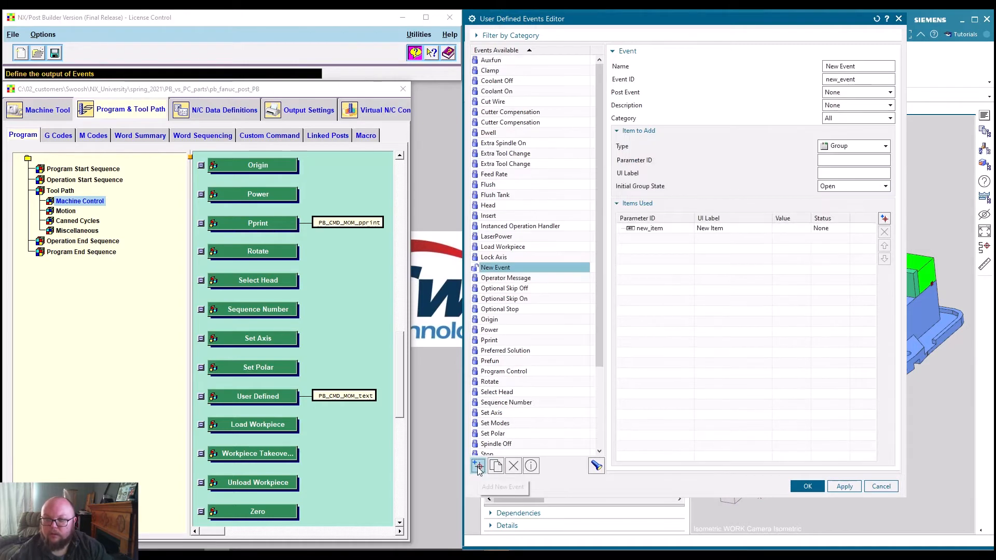
pyautogui.doubleClick(491, 271)
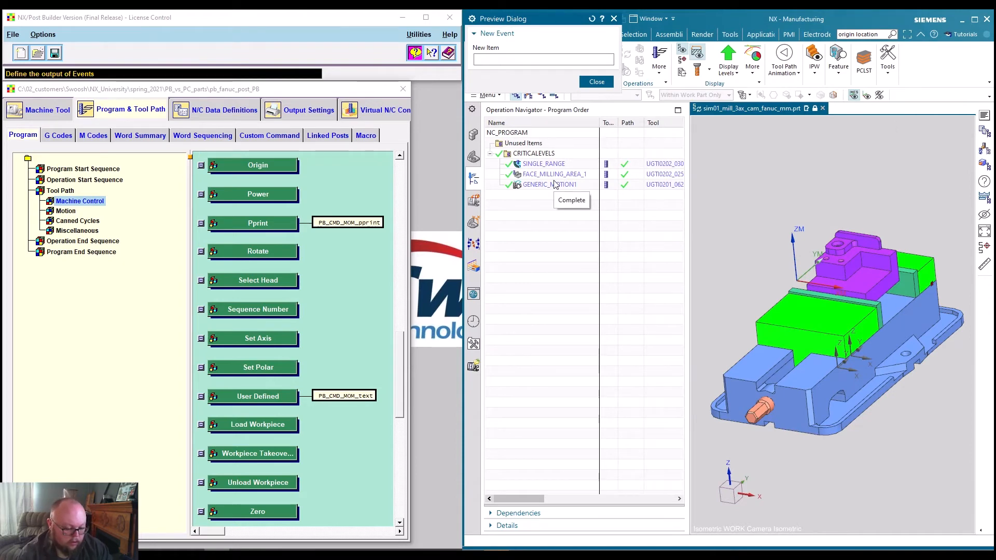
pyautogui.write('UDE')
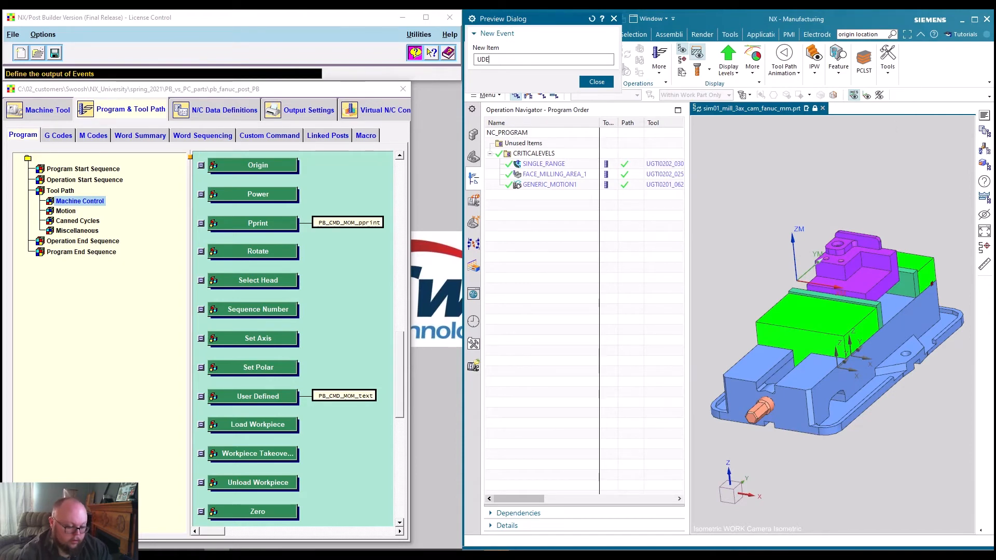
pyautogui.write('_test_PC')
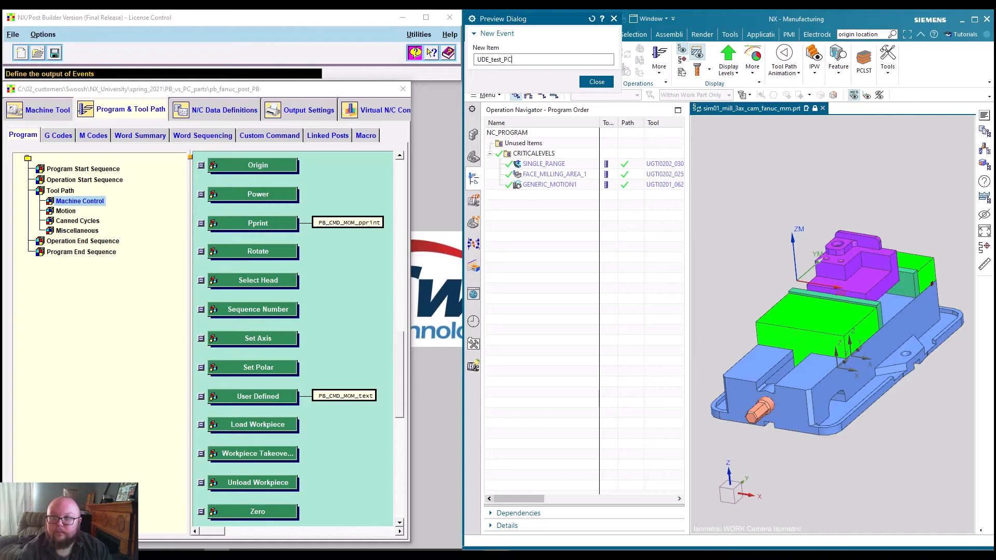
pyautogui.hotkey('ctrl', 'a')
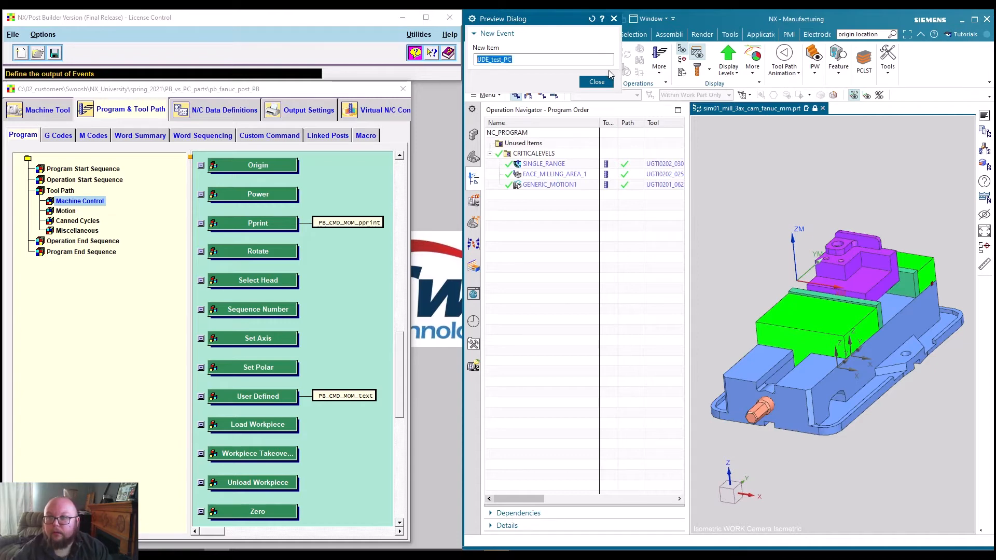
pyautogui.click(596, 82)
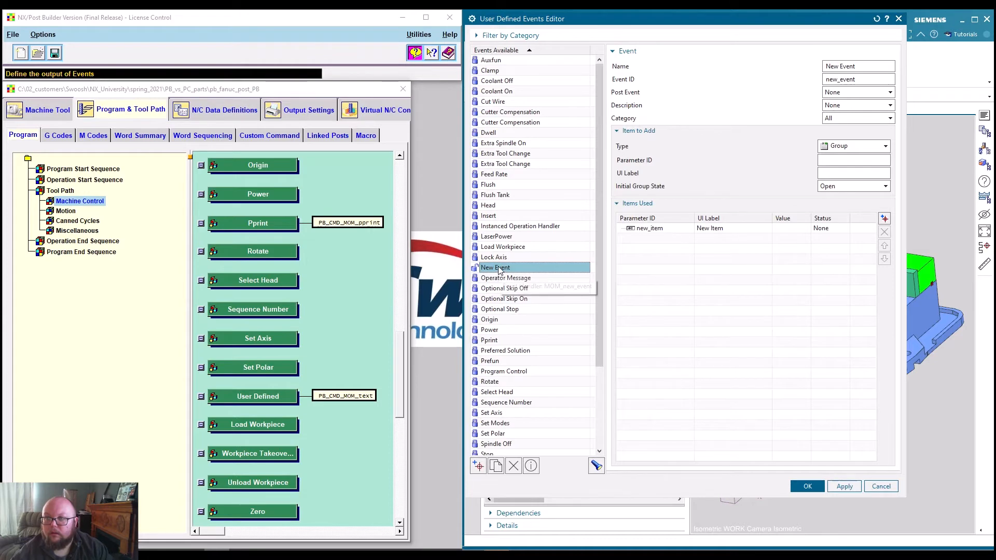
# Step: Name the new event UDE_test_pct and set its event ID to UDE_test_pc
pyautogui.moveTo(853, 66); pyautogui.dragTo(824, 65)
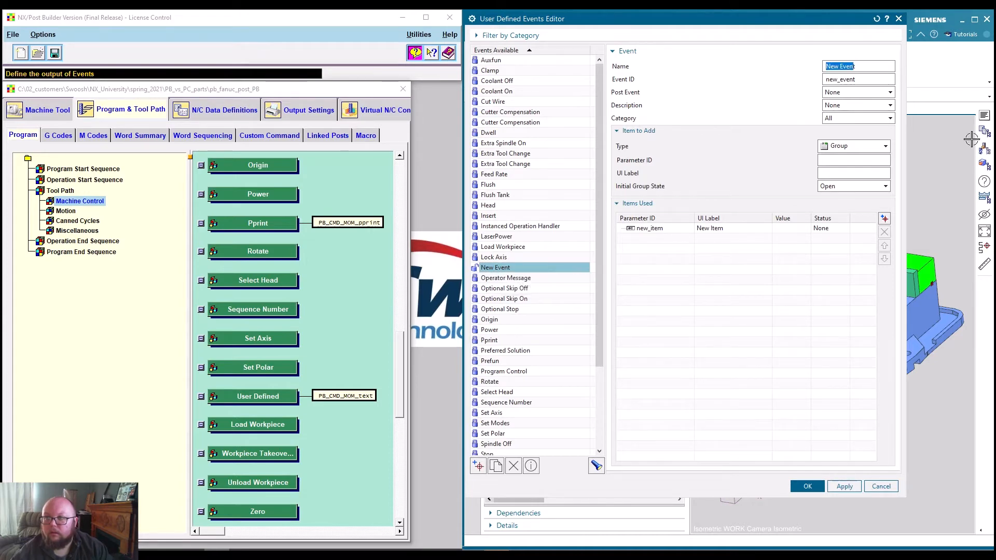
pyautogui.write('UDE_test_pct')
pyautogui.press('Tab')
pyautogui.write('UDE_test_')
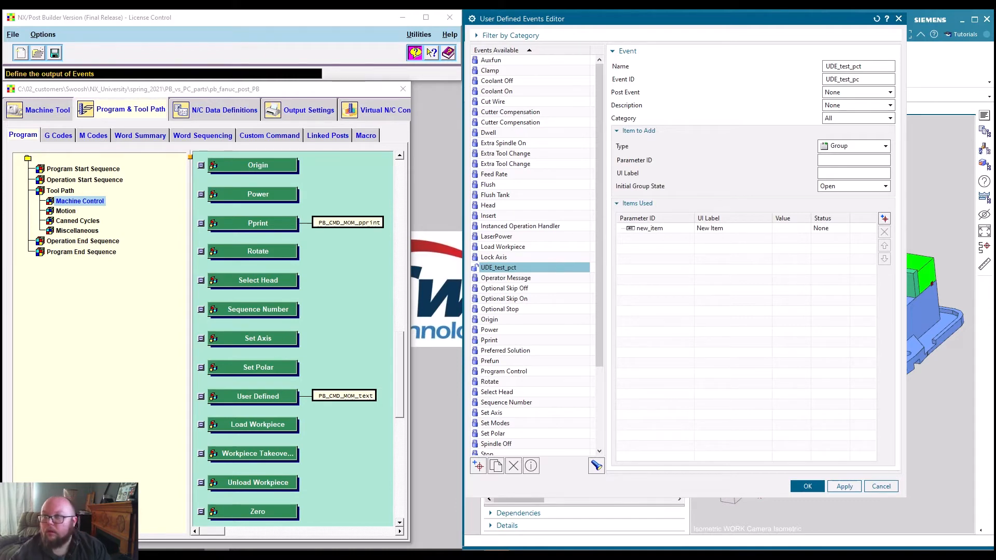
# Step: Try the Specify option for the event's post event and description, and return both to None
pyautogui.click(873, 92)
pyautogui.click(835, 112)
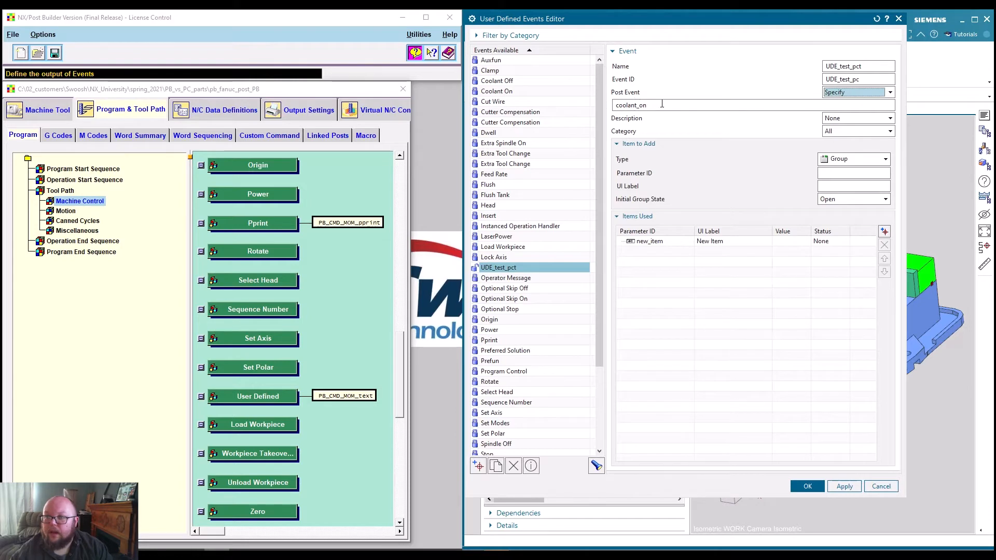
pyautogui.click(890, 93)
pyautogui.click(865, 103)
pyautogui.click(865, 106)
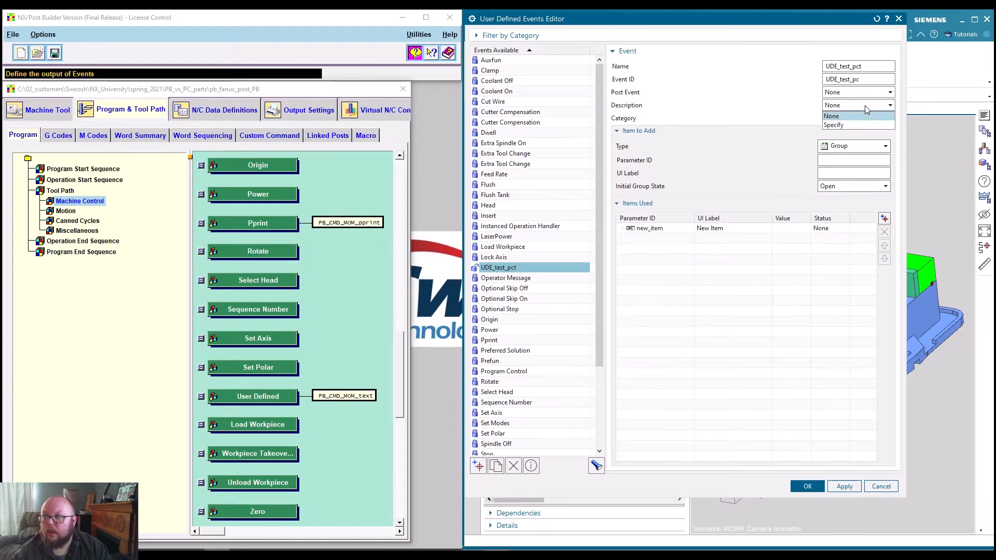
pyautogui.click(835, 125)
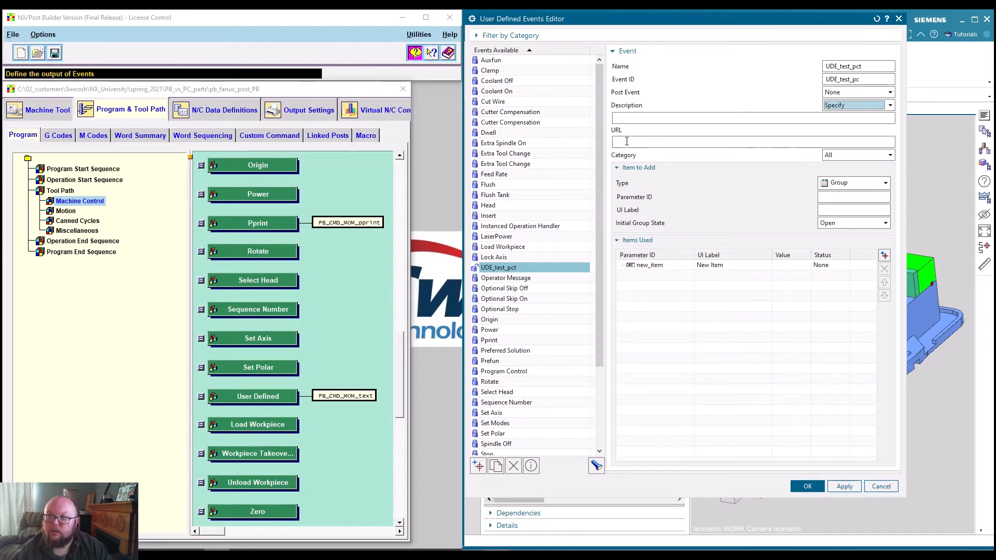
pyautogui.click(877, 105)
pyautogui.click(856, 114)
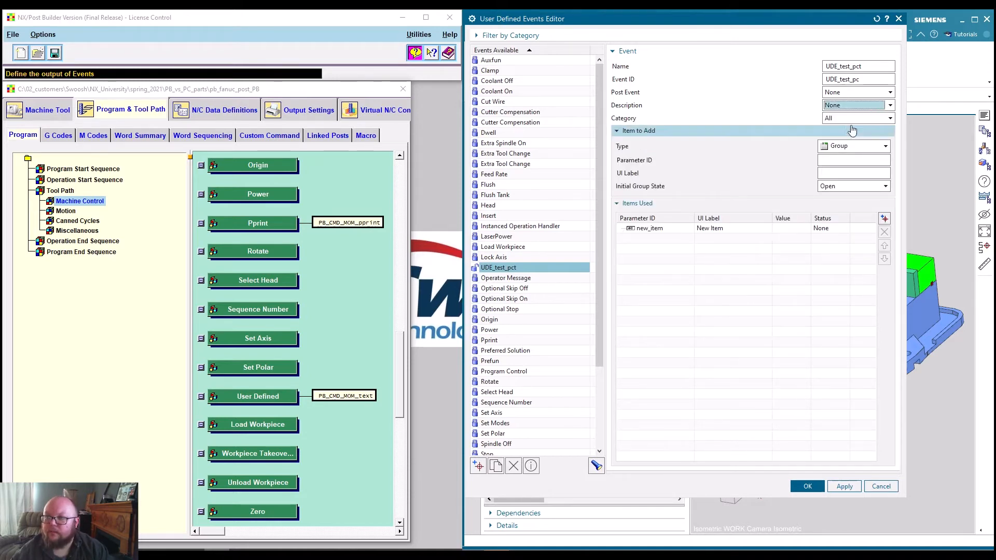
# Step: Review the available item types, keep Group, and accept the user-defined event changes
pyautogui.click(852, 148)
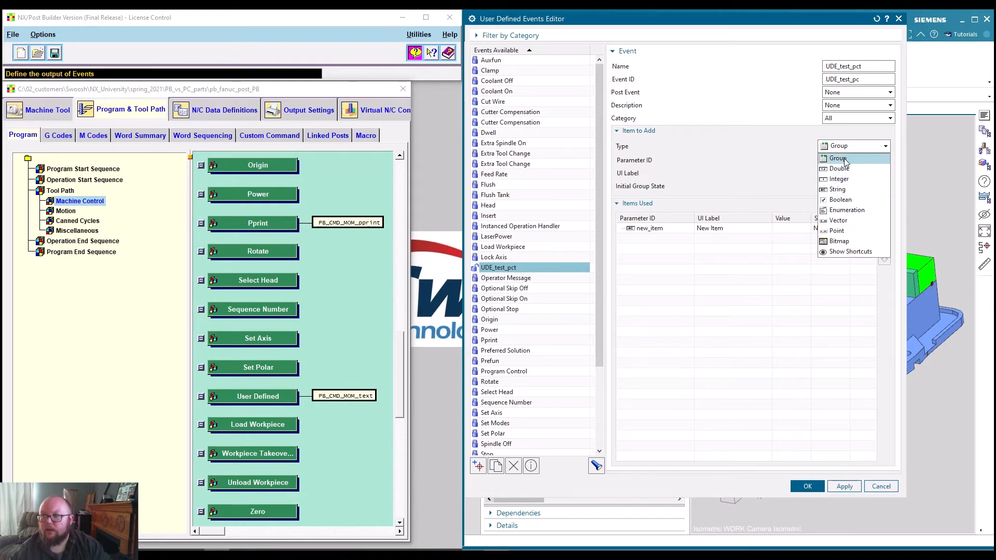
pyautogui.click(842, 159)
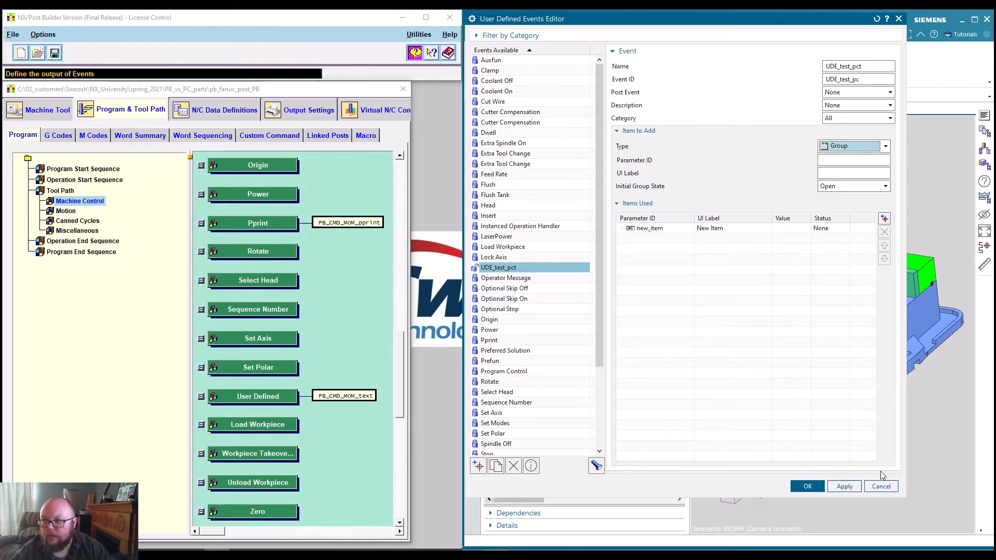
pyautogui.click(807, 486)
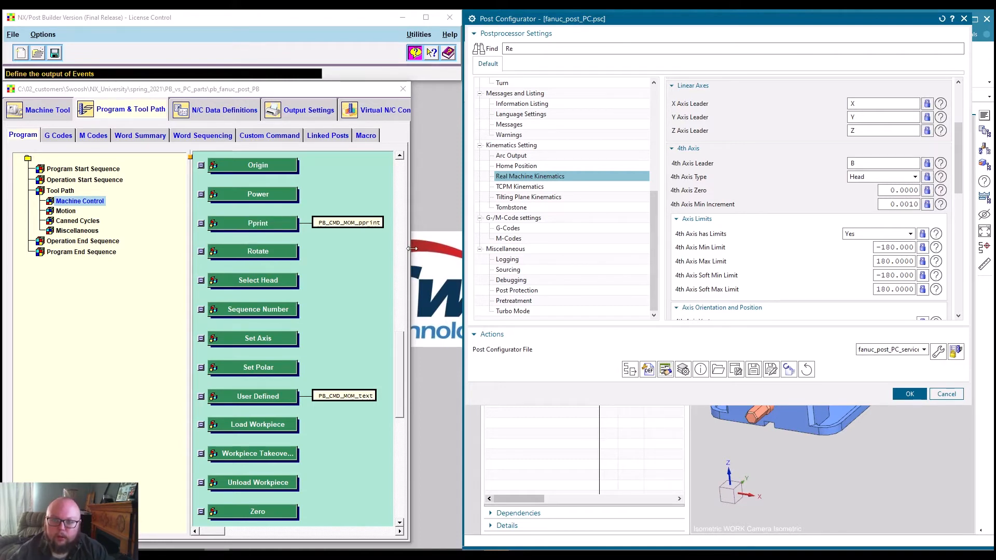
# Step: Widen the pb_fanuc_post_PB post window in Post Builder and close the post without saving its changes
pyautogui.moveTo(410, 257); pyautogui.dragTo(454, 251)
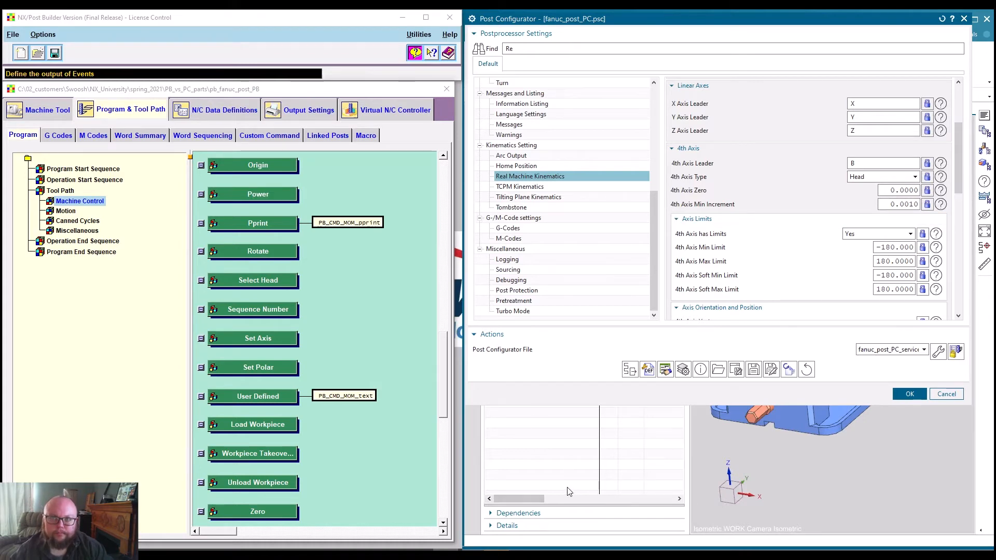
pyautogui.click(447, 89)
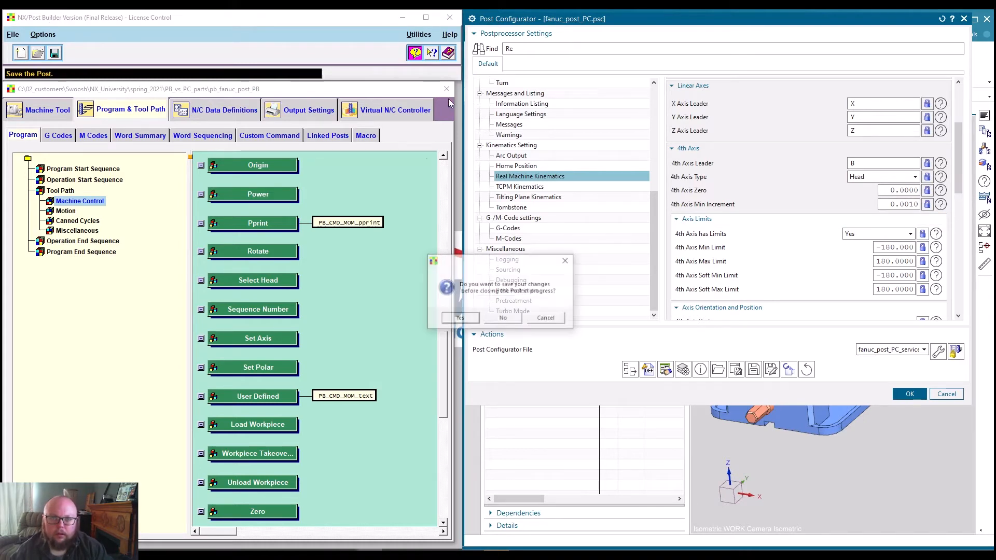
pyautogui.click(503, 318)
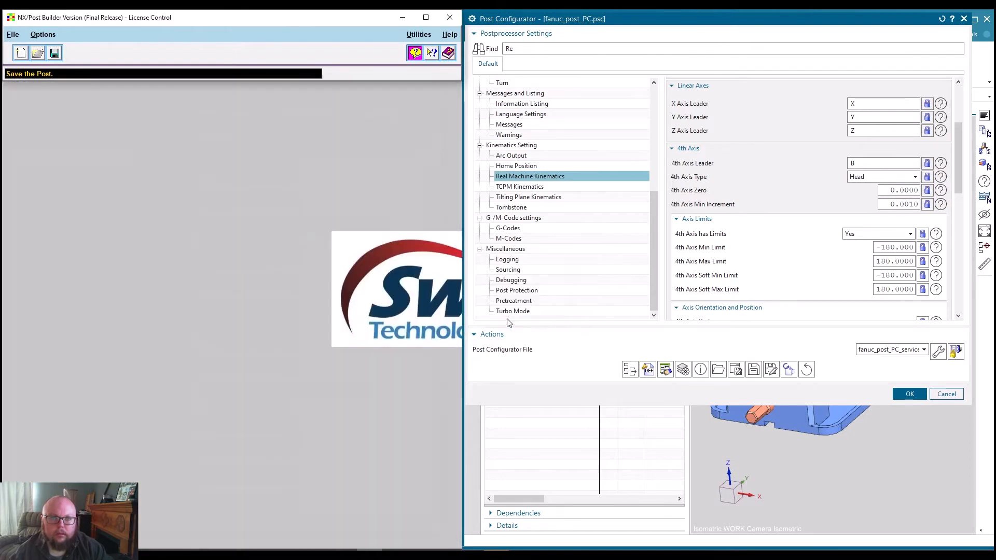
# Step: Reopen pb_fanuc_post_PB.pui from the PB_vs_PC_parts folder and narrow its window to fit beside Post Configurator
pyautogui.click(20, 34)
pyautogui.moveTo(96, 133)
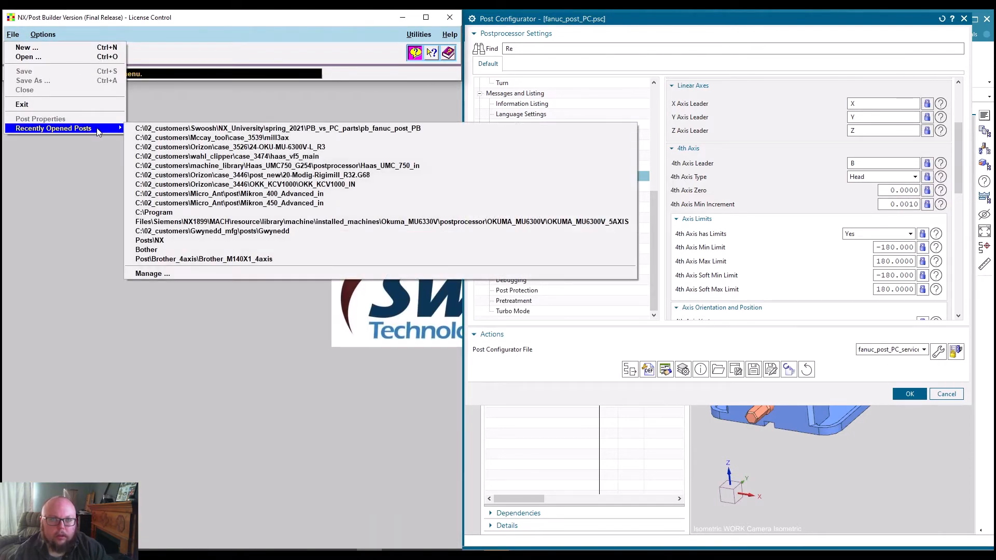
pyautogui.click(104, 57)
pyautogui.click(126, 112)
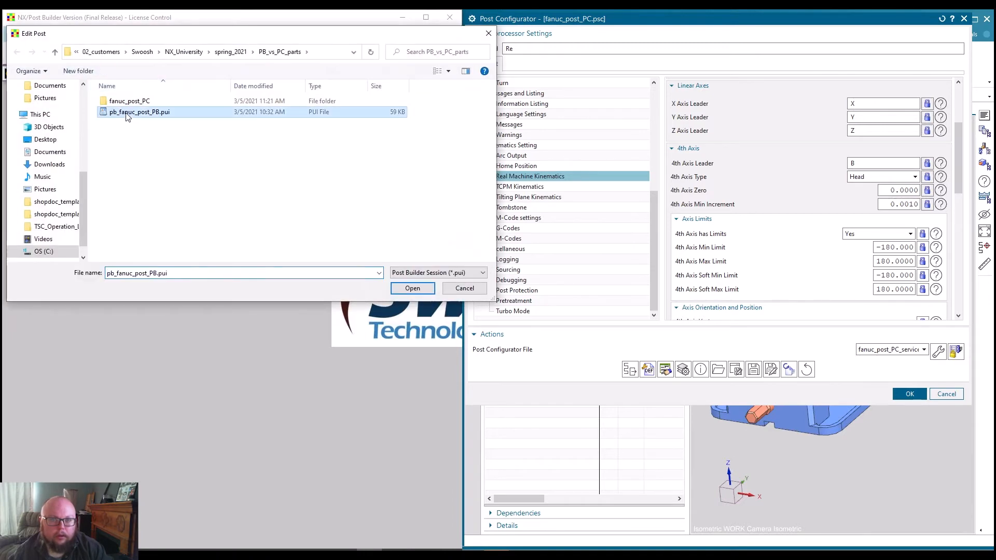
pyautogui.doubleClick(126, 114)
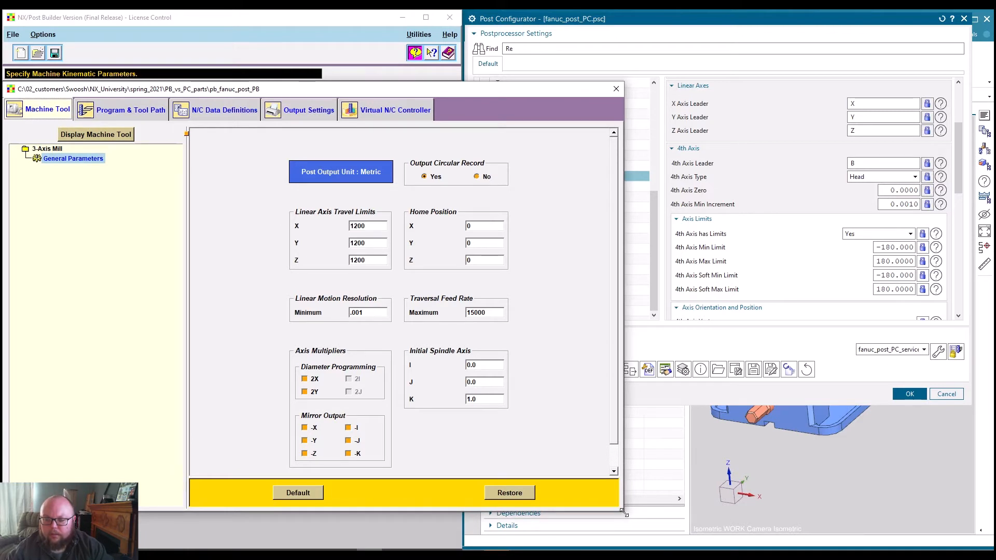
pyautogui.moveTo(624, 513); pyautogui.dragTo(466, 547)
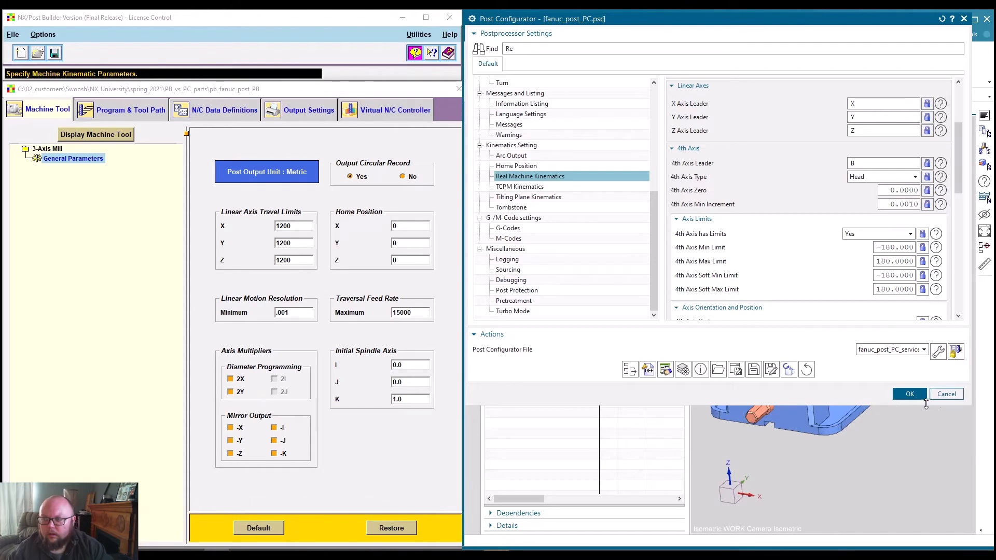
# Step: Cancel Post Configurator in NX and postprocess the CRITICALEVELS program with pb_fanuc_post_PB, overwriting the existing output file and closing the listing
pyautogui.click(942, 394)
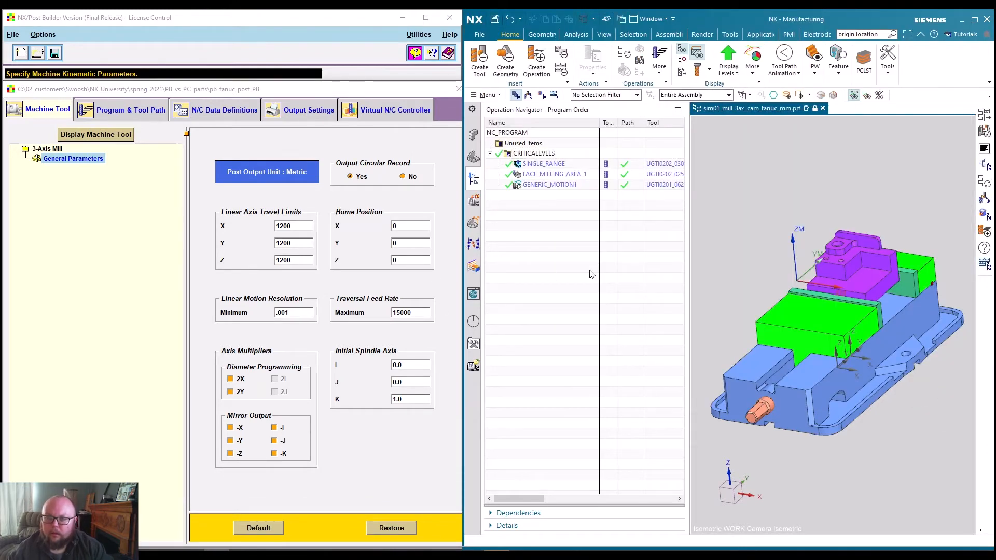
pyautogui.click(517, 154)
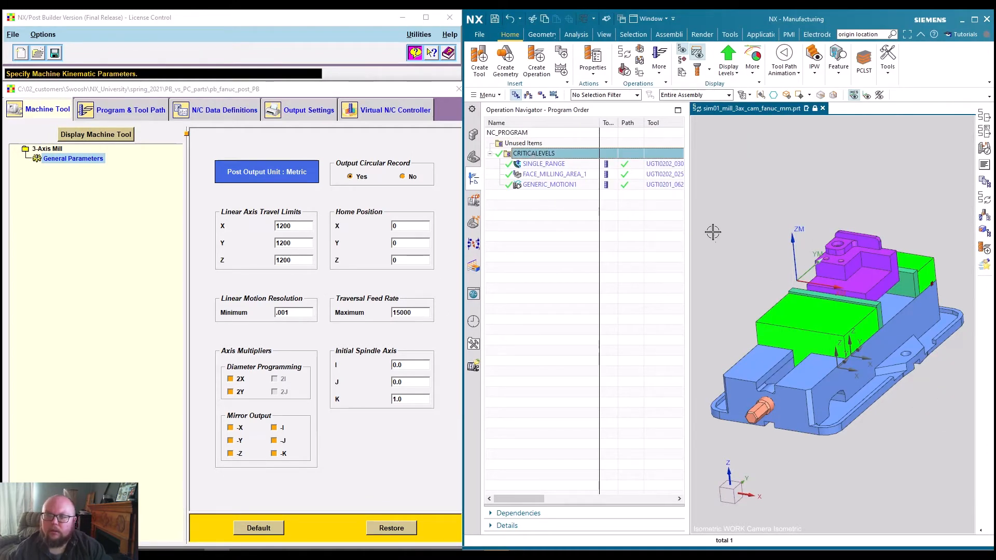
pyautogui.rightClick(544, 154)
pyautogui.click(576, 268)
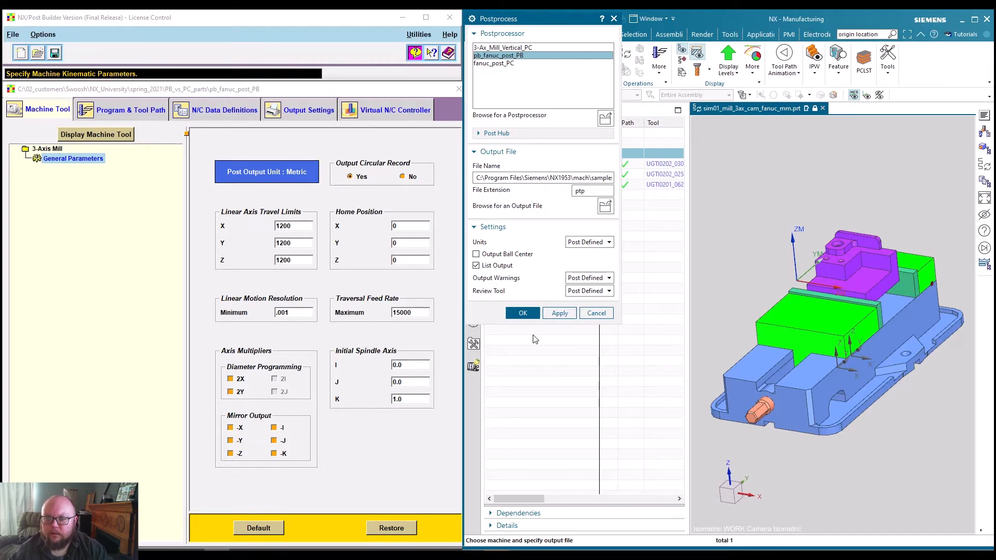
pyautogui.click(523, 313)
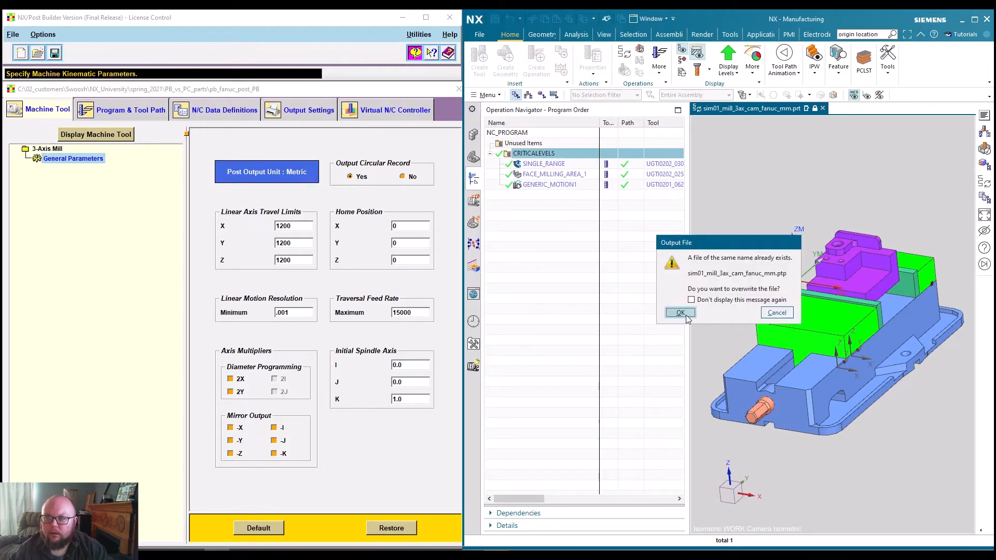
pyautogui.click(670, 312)
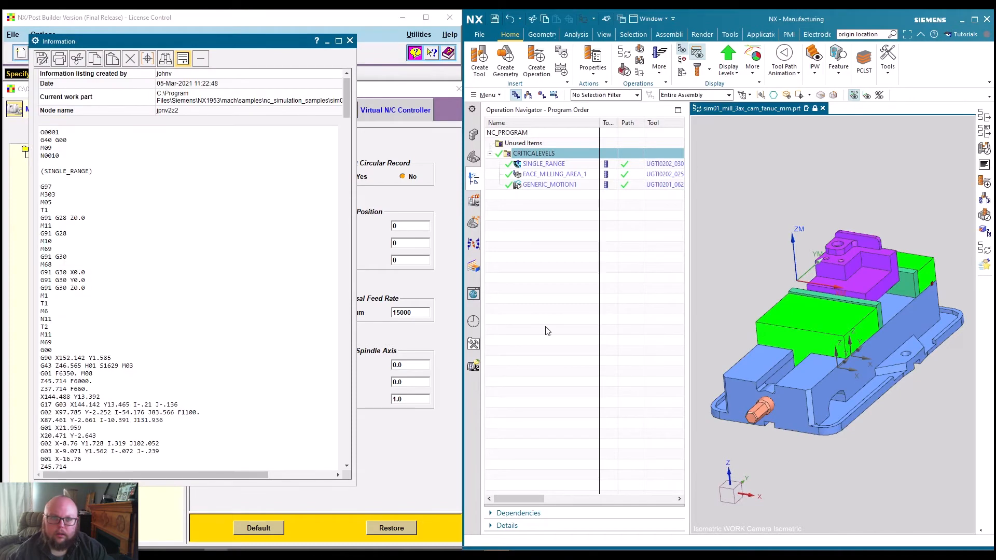
pyautogui.click(350, 41)
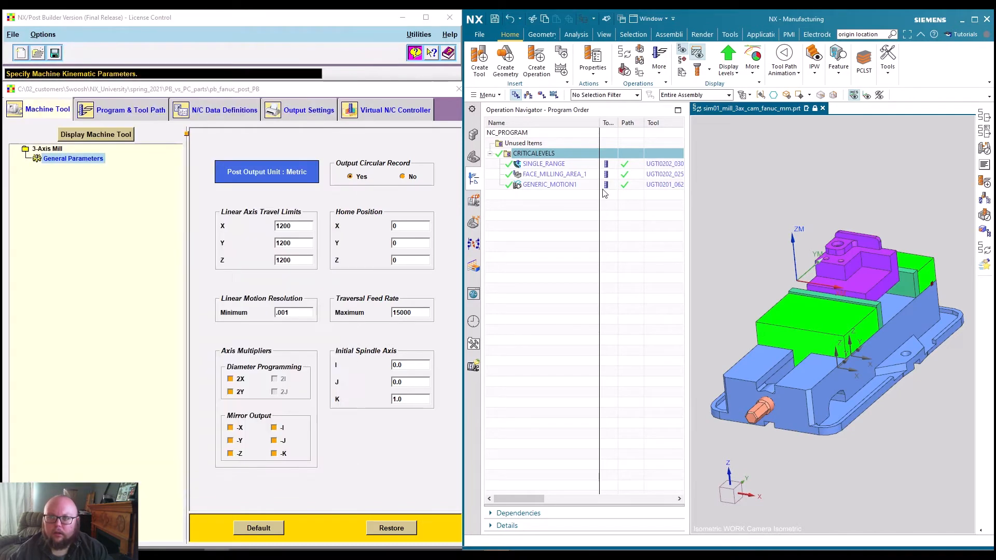
# Step: Postprocess the CRITICALEVELS program with fanuc_post_PC, overwriting the existing output file, and close the resulting listing
pyautogui.rightClick(533, 154)
pyautogui.click(562, 270)
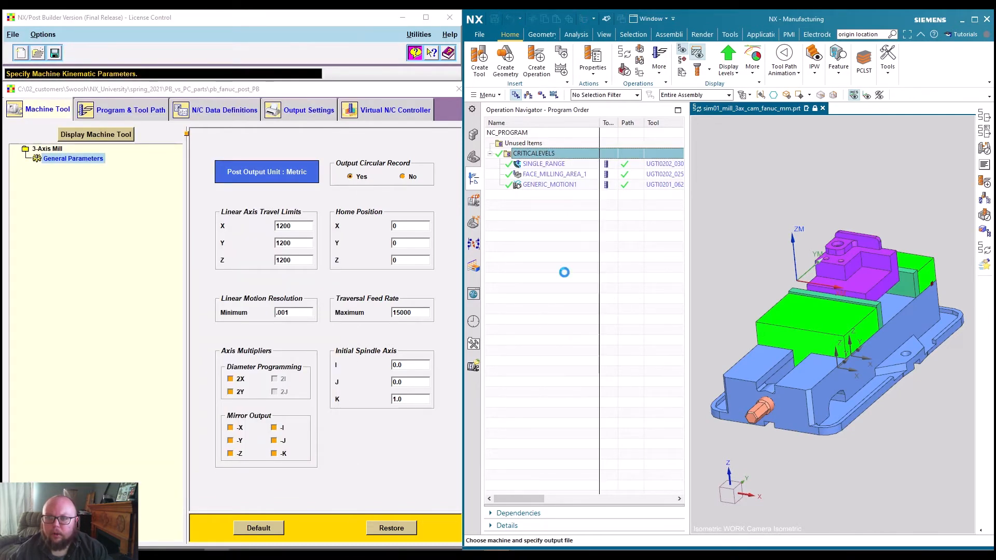
pyautogui.click(491, 63)
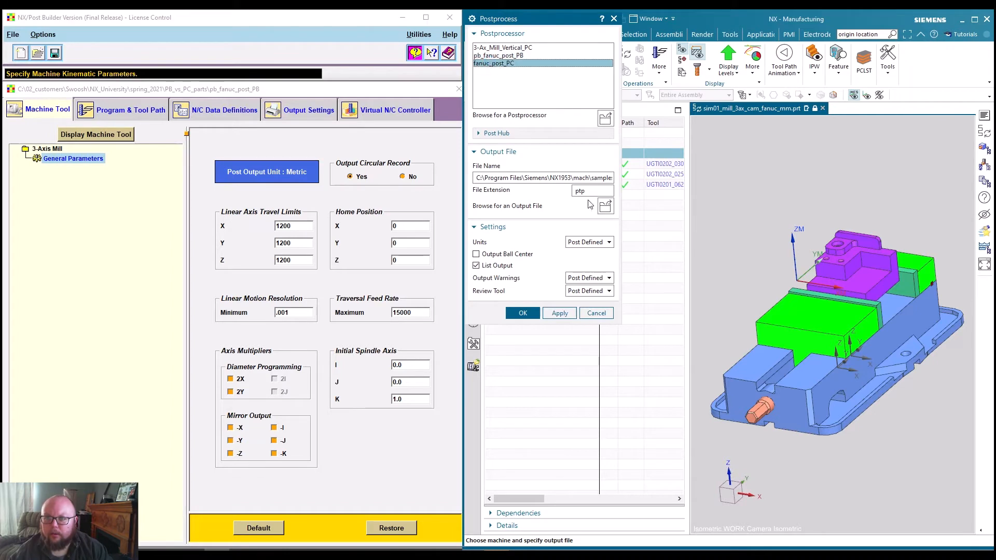
pyautogui.click(525, 314)
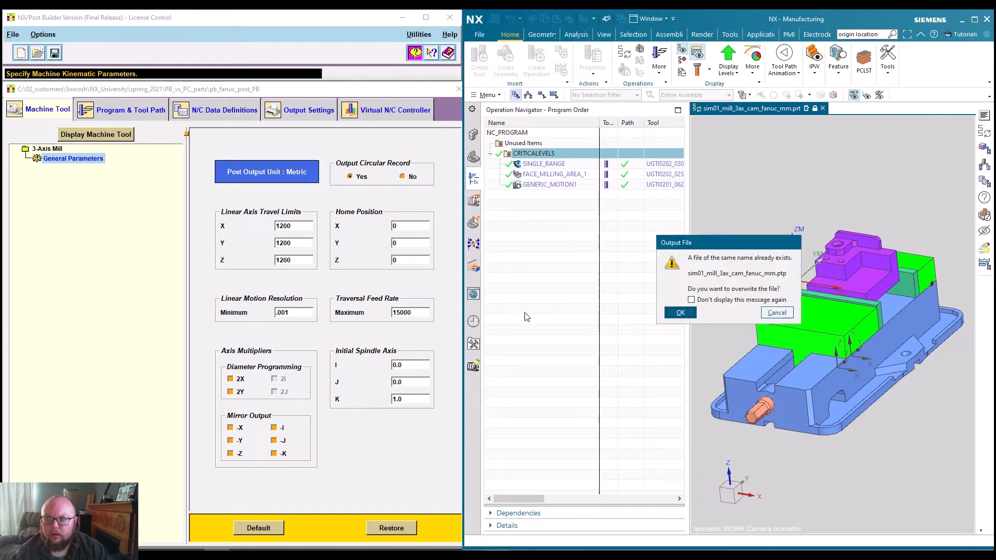
pyautogui.click(680, 313)
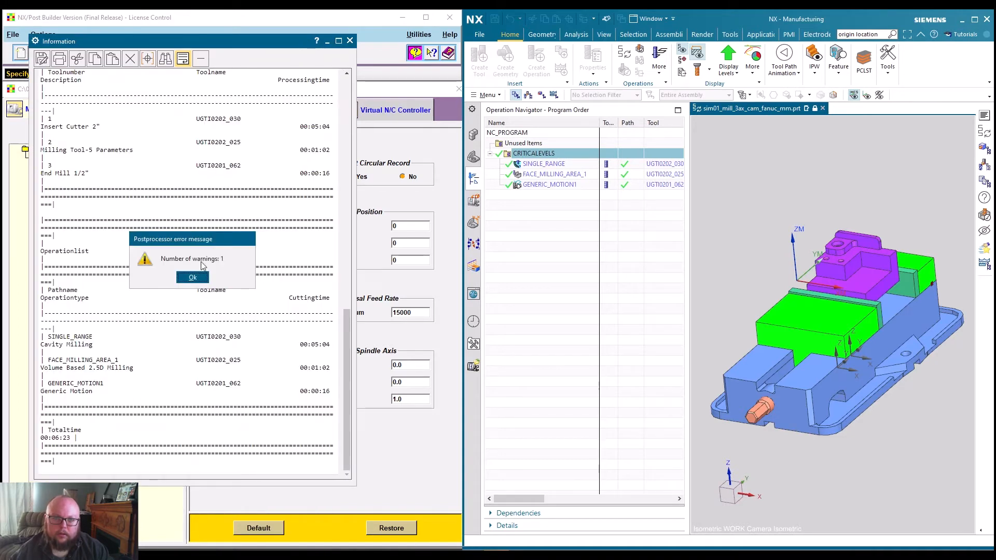
pyautogui.click(192, 277)
pyautogui.click(348, 41)
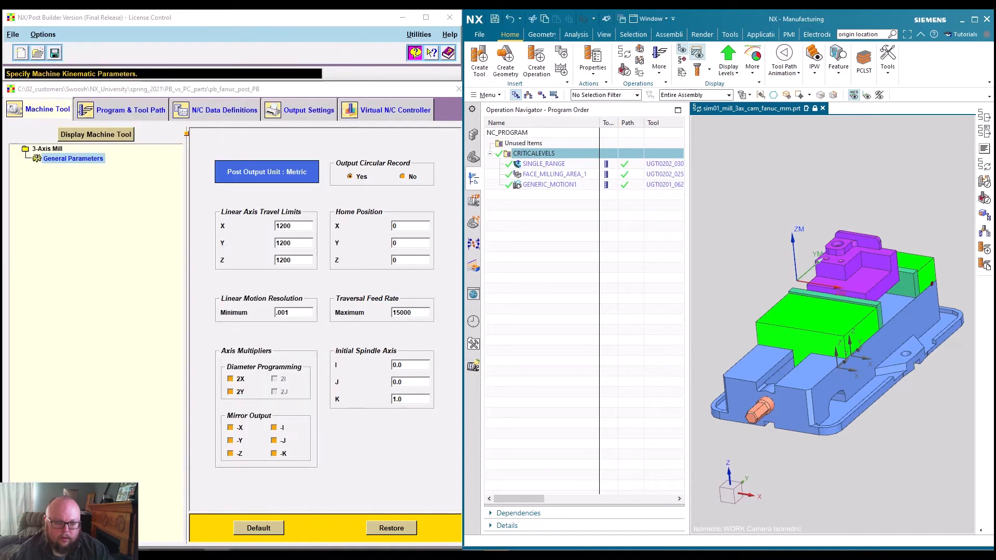
# Step: Switch to Notepad++, compare fanuc_post_pb.ptp with fanuc_post_pc.ptp, and maximize the window
pyautogui.moveTo(140, 554)
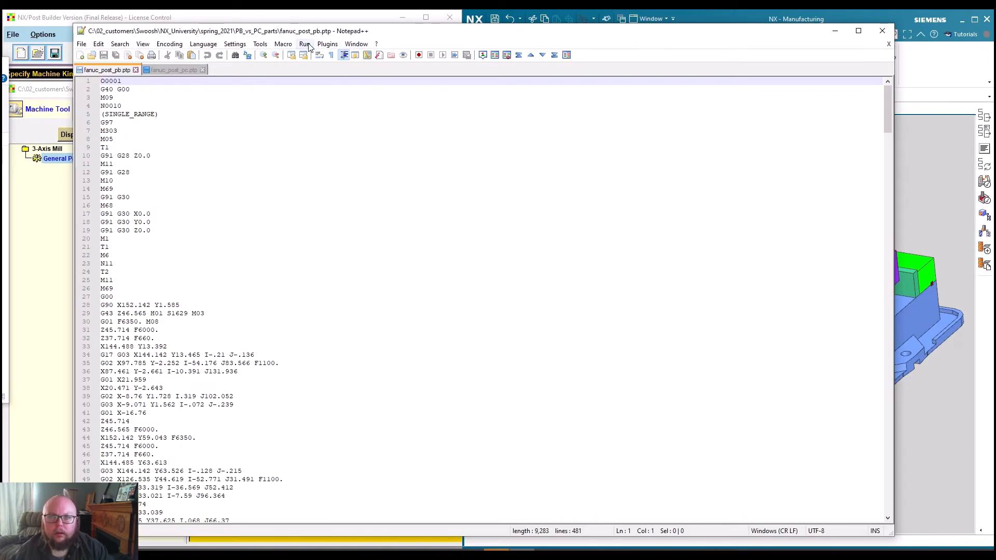
pyautogui.click(337, 45)
pyautogui.moveTo(352, 55)
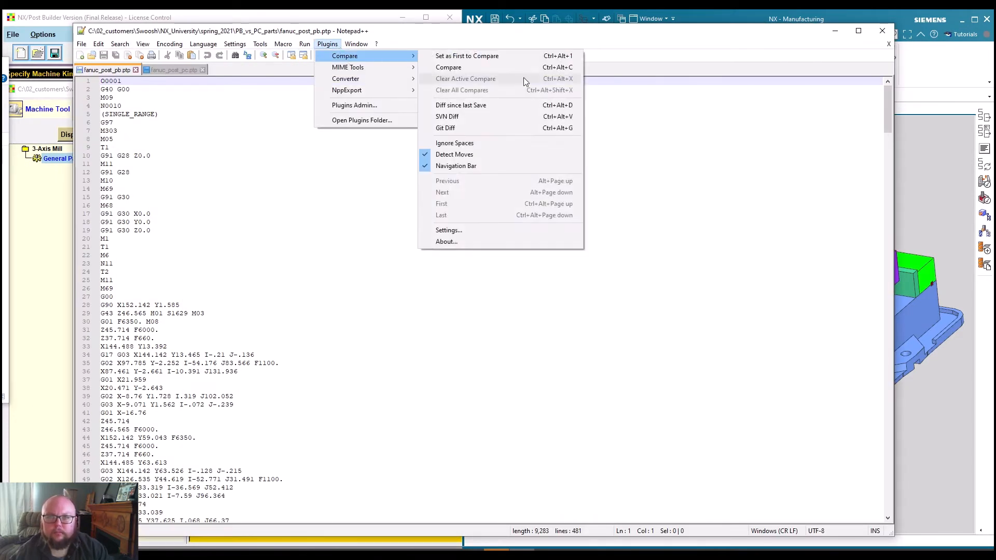
pyautogui.click(510, 68)
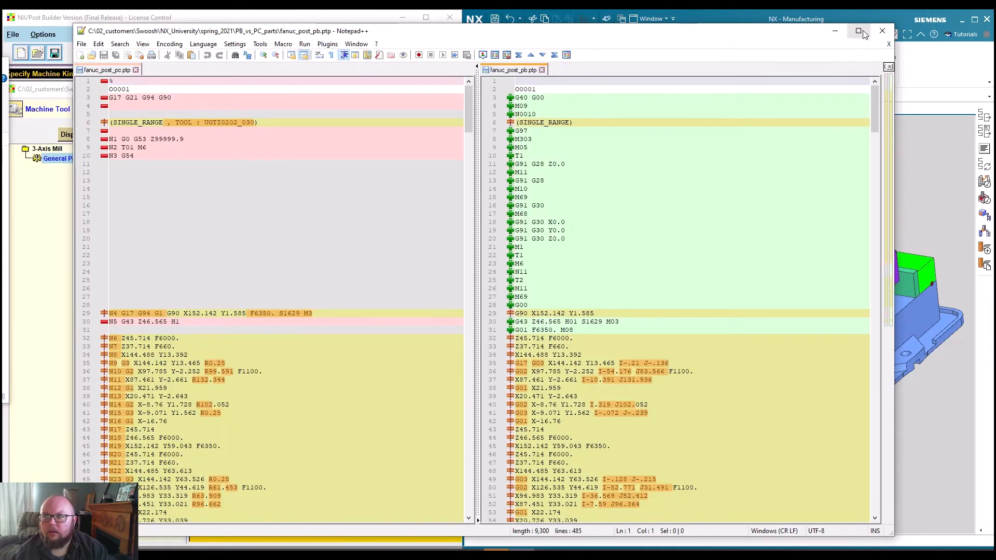
pyautogui.click(858, 31)
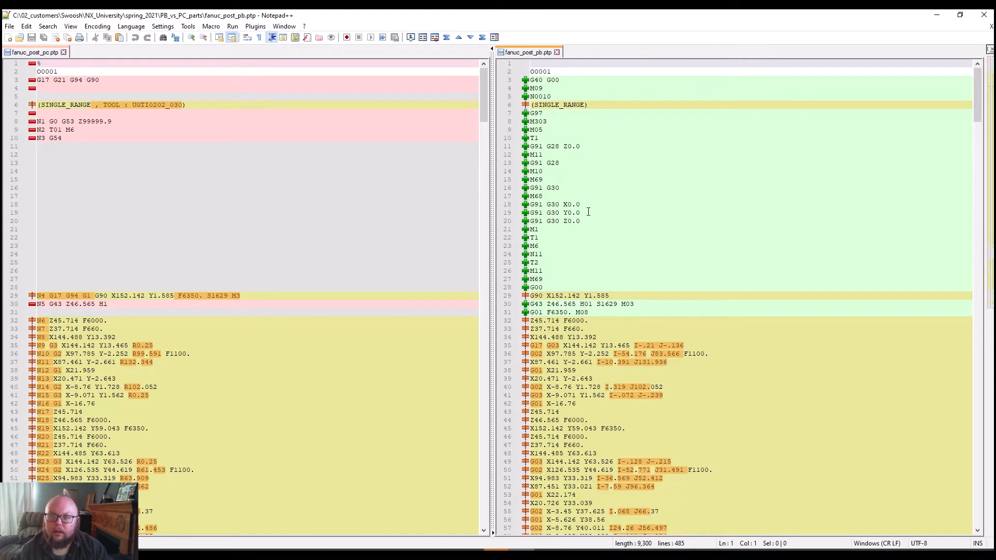
# Step: Examine the opening blocks and the operation name and tool comment lines in both NC files, then close Notepad++
pyautogui.click(291, 204)
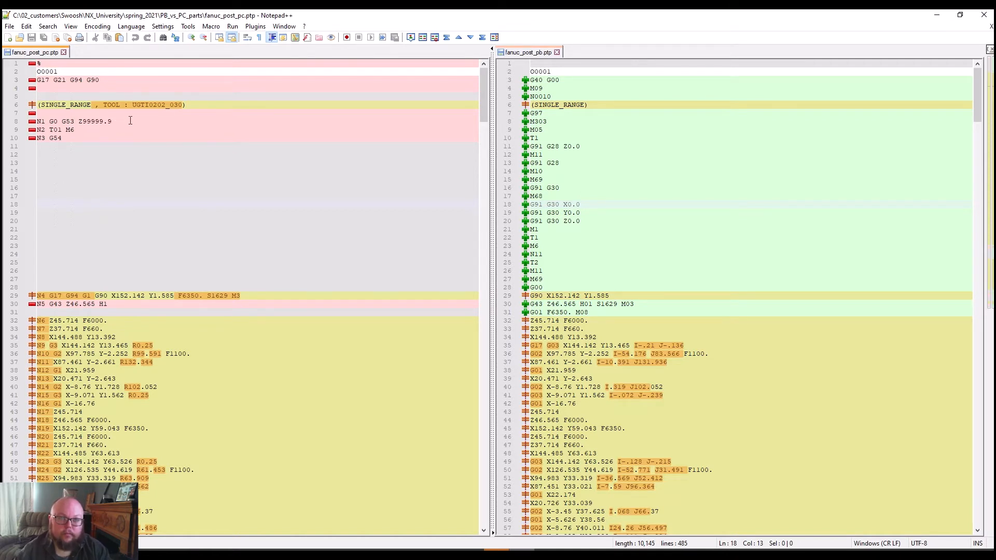
pyautogui.click(103, 98)
pyautogui.click(65, 114)
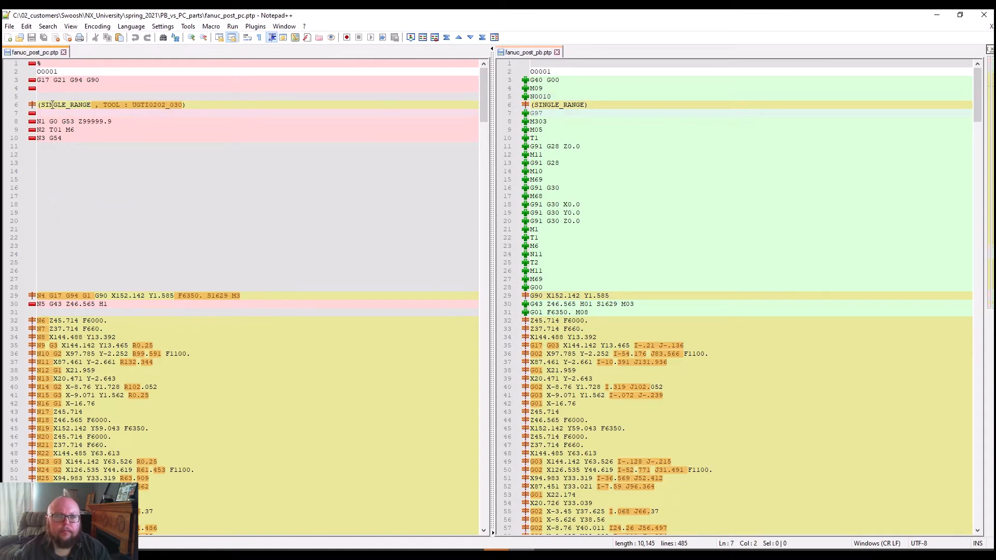
pyautogui.moveTo(42, 105); pyautogui.dragTo(95, 102)
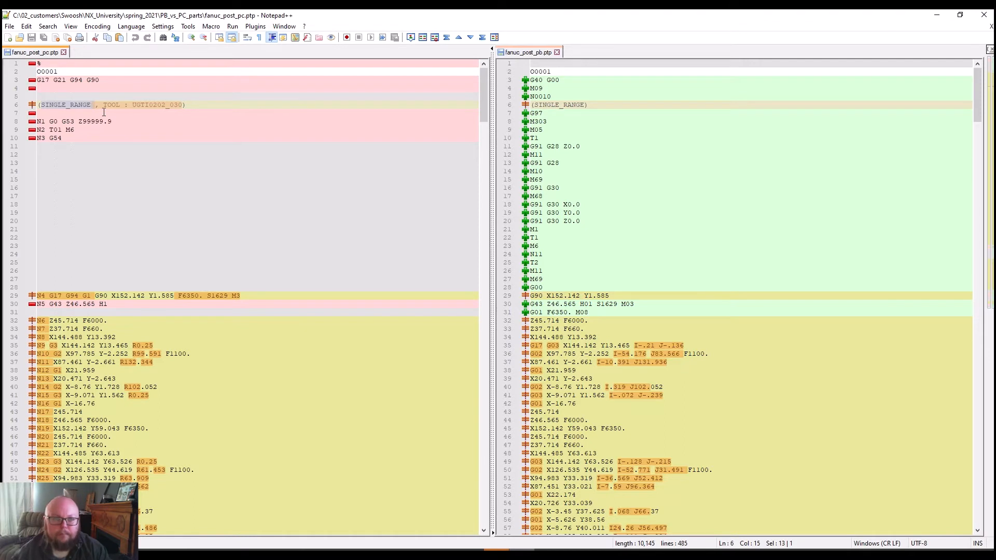
pyautogui.moveTo(110, 106); pyautogui.dragTo(182, 106)
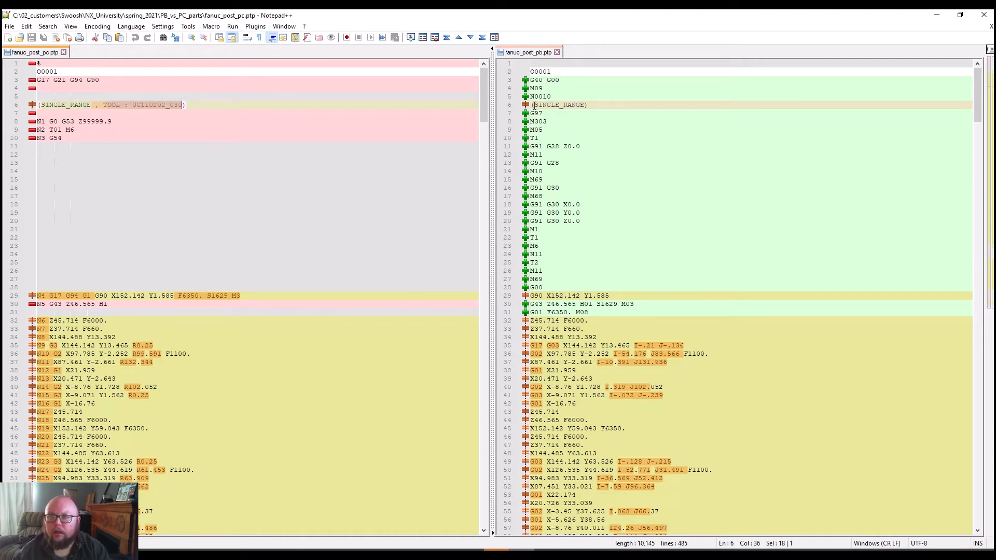
pyautogui.moveTo(531, 105); pyautogui.dragTo(591, 105)
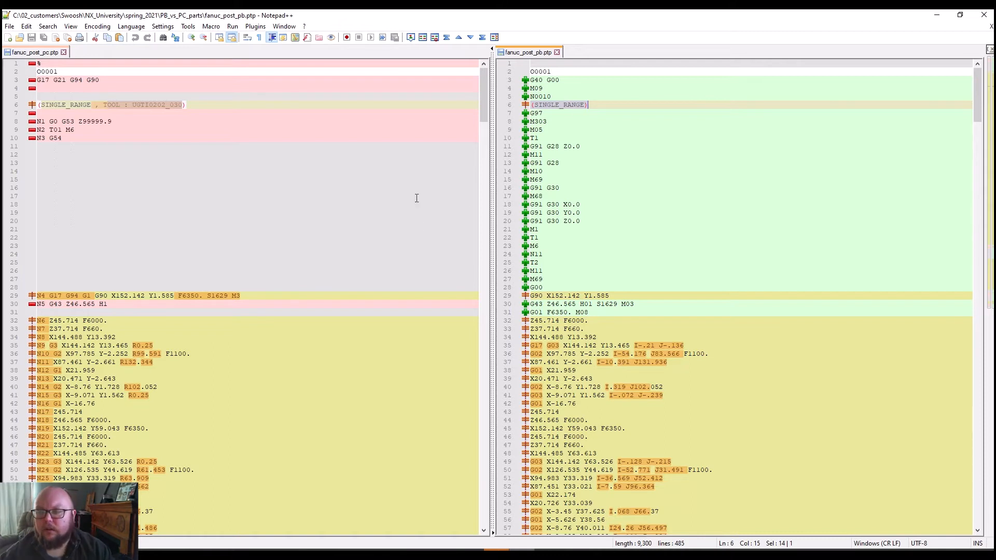
pyautogui.click(419, 226)
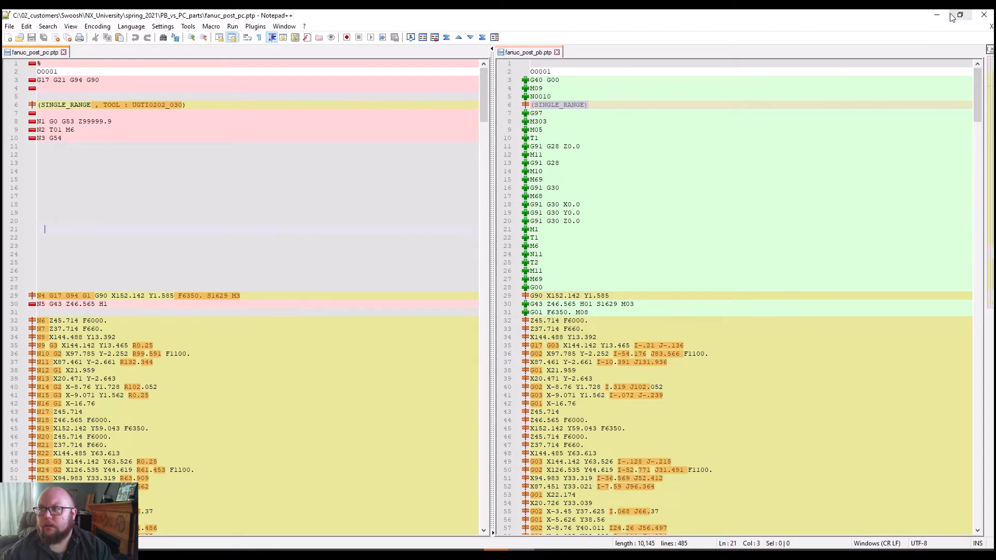
pyautogui.click(987, 15)
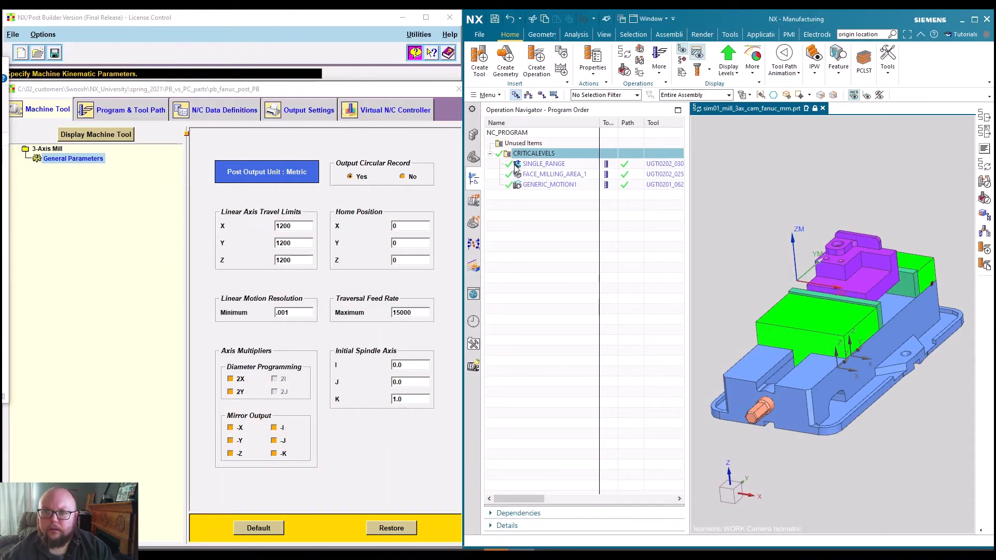
# Step: Postprocess the SINGLE_RANGE operation in NX with pb_fanuc_post_PB, overwriting the existing file, and place the listing over the NX window
pyautogui.click(529, 164)
pyautogui.rightClick(533, 163)
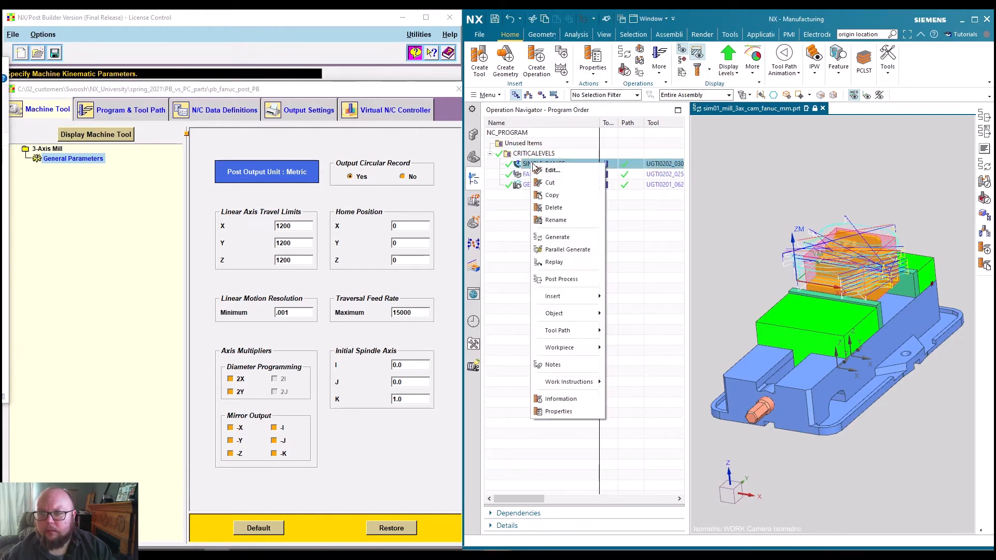
pyautogui.click(572, 280)
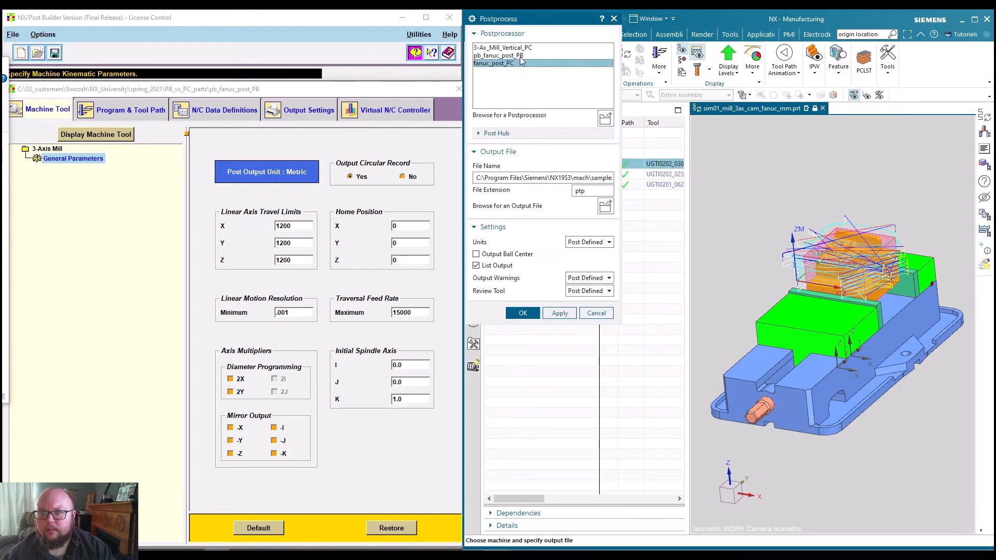
pyautogui.click(527, 56)
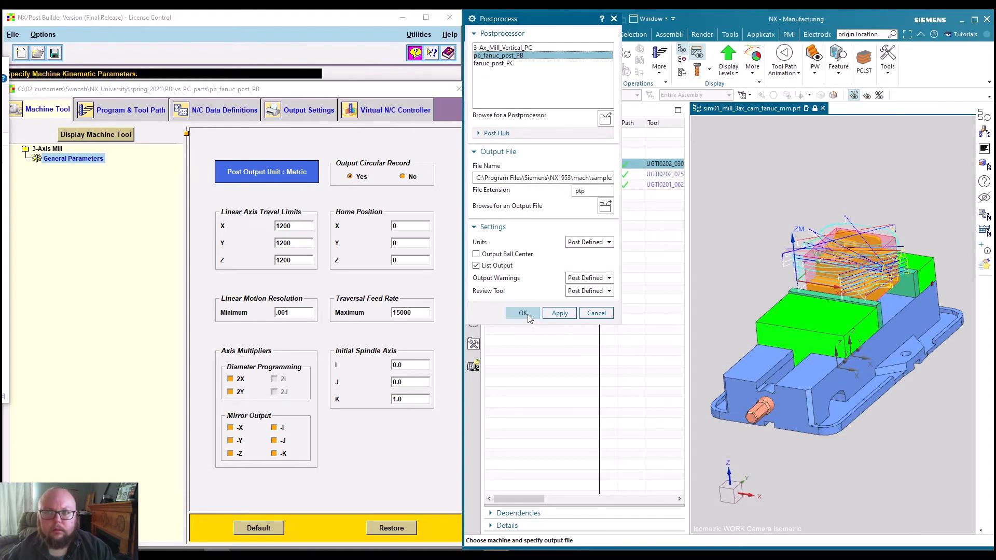
pyautogui.click(527, 314)
pyautogui.click(676, 314)
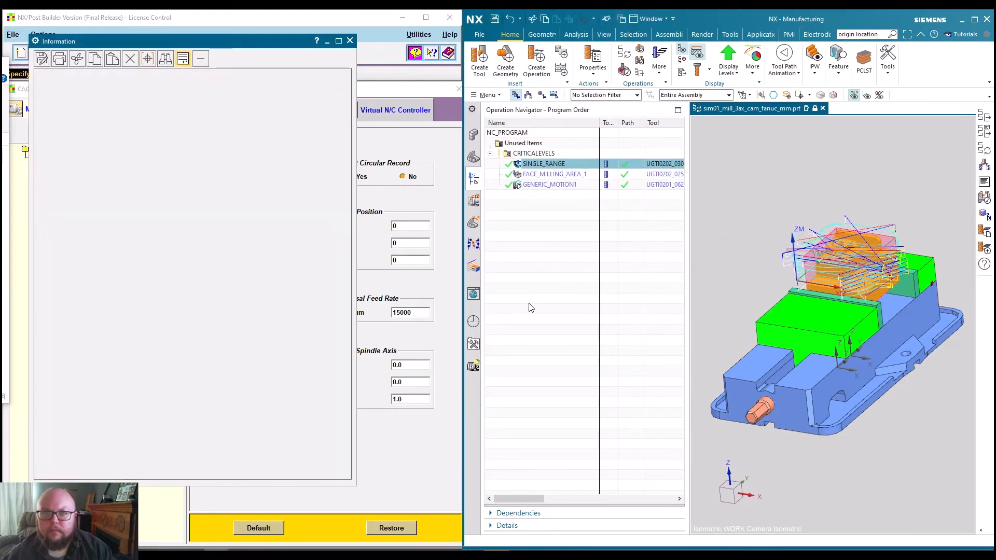
pyautogui.moveTo(234, 41); pyautogui.dragTo(707, 59)
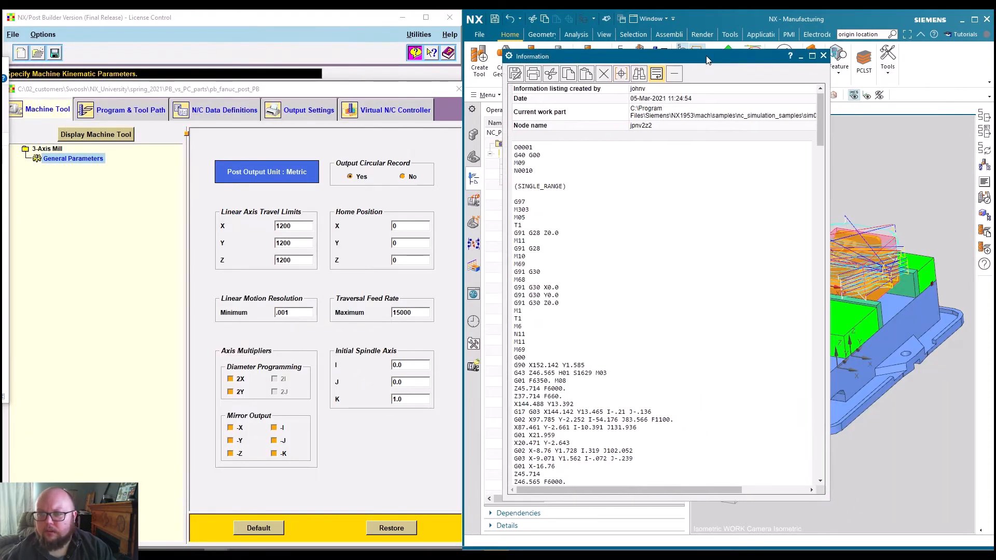
# Step: Examine the blank line above (SINGLE_RANGE) in the listing and locate its block in Post Builder's Operation Start Sequence
pyautogui.moveTo(520, 179); pyautogui.dragTo(573, 184)
pyautogui.click(519, 178)
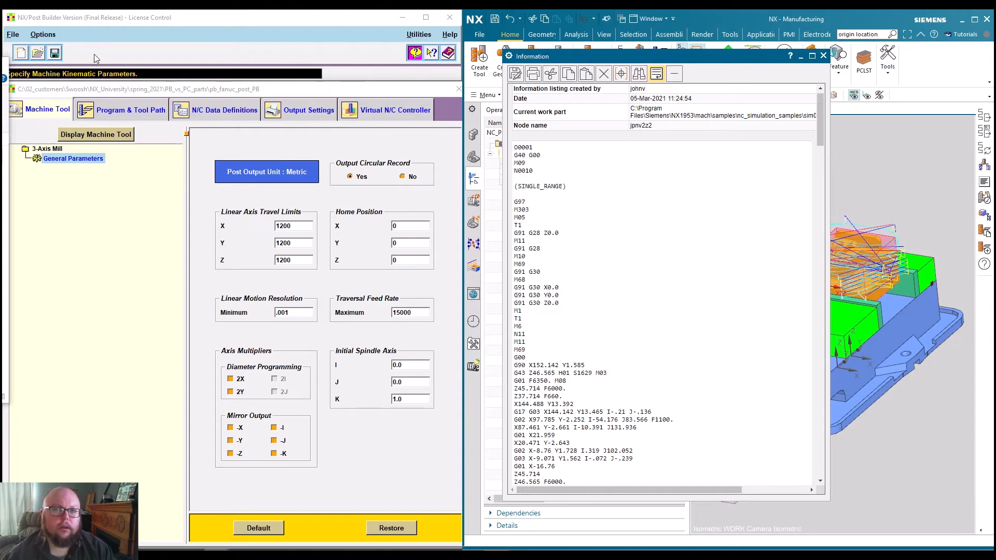
pyautogui.click(129, 114)
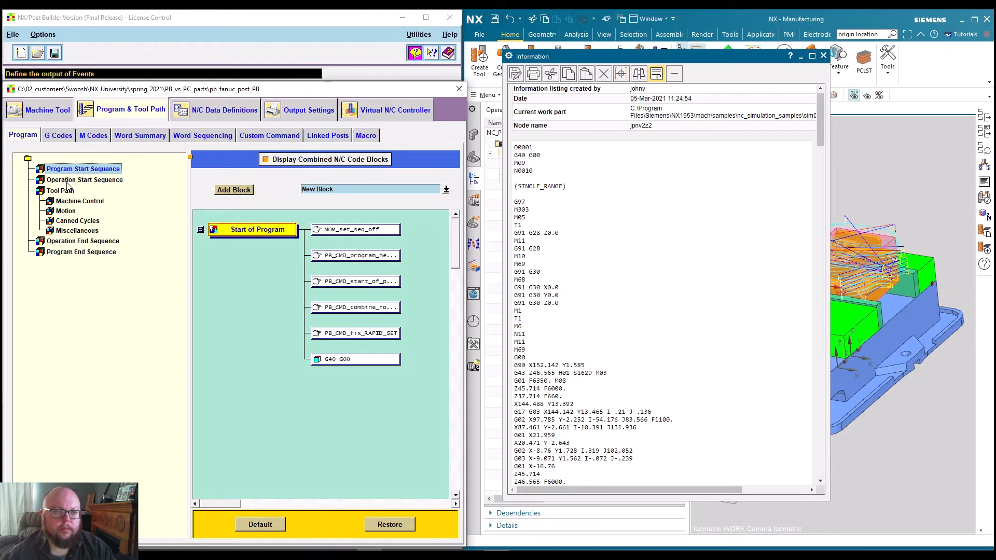
pyautogui.click(100, 184)
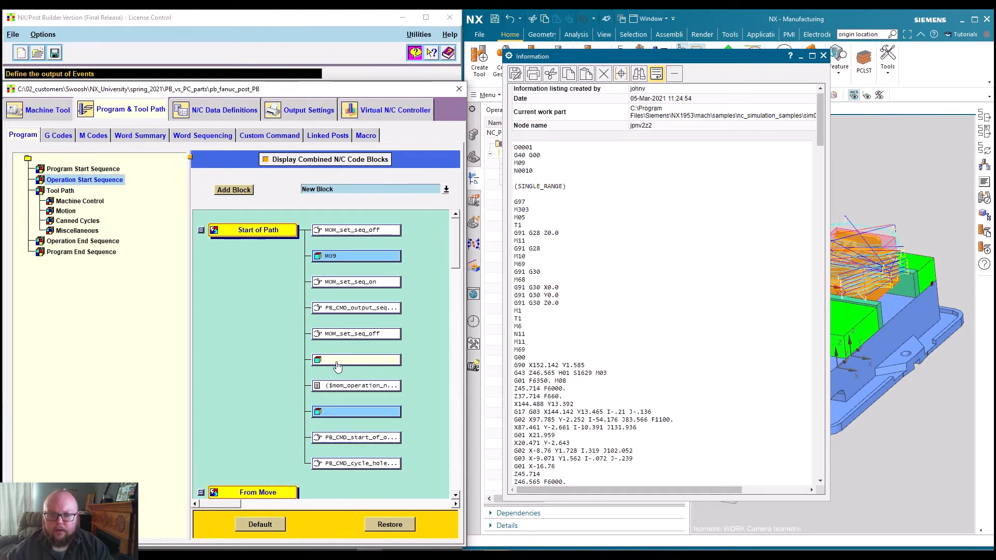
pyautogui.moveTo(336, 366)
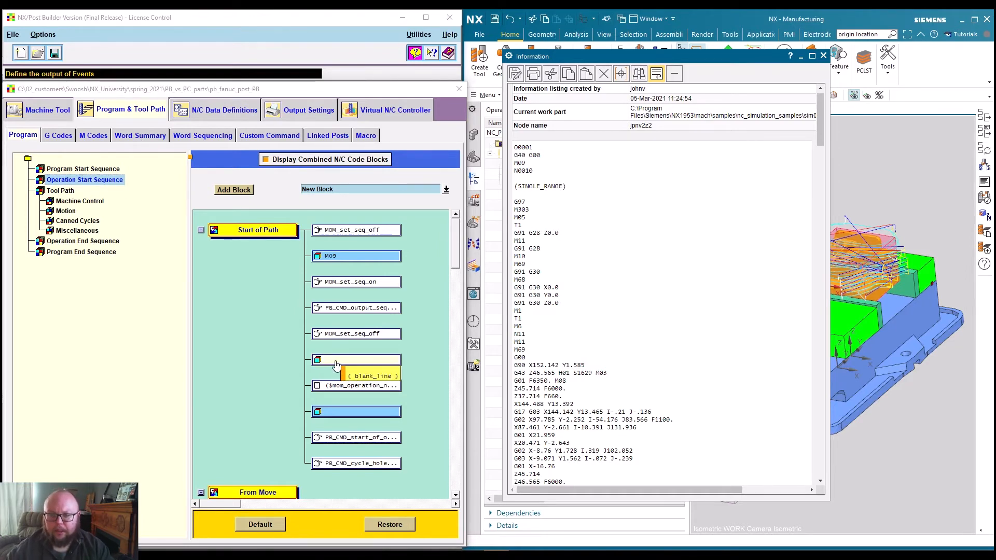
pyautogui.click(516, 178)
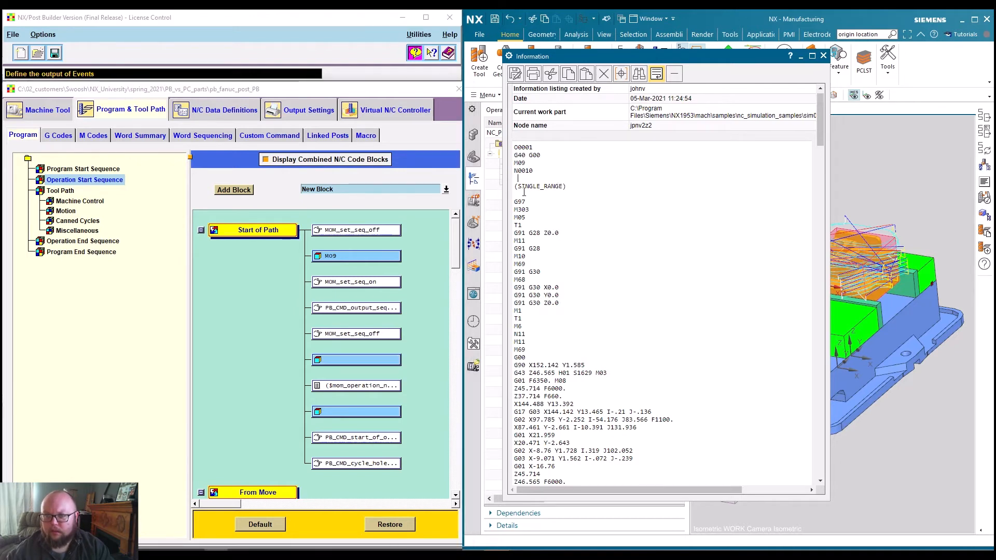
# Step: Inspect the $mom_operation_name operator message in Start of Path alongside the NX operation list, and close it without changes
pyautogui.click(351, 385)
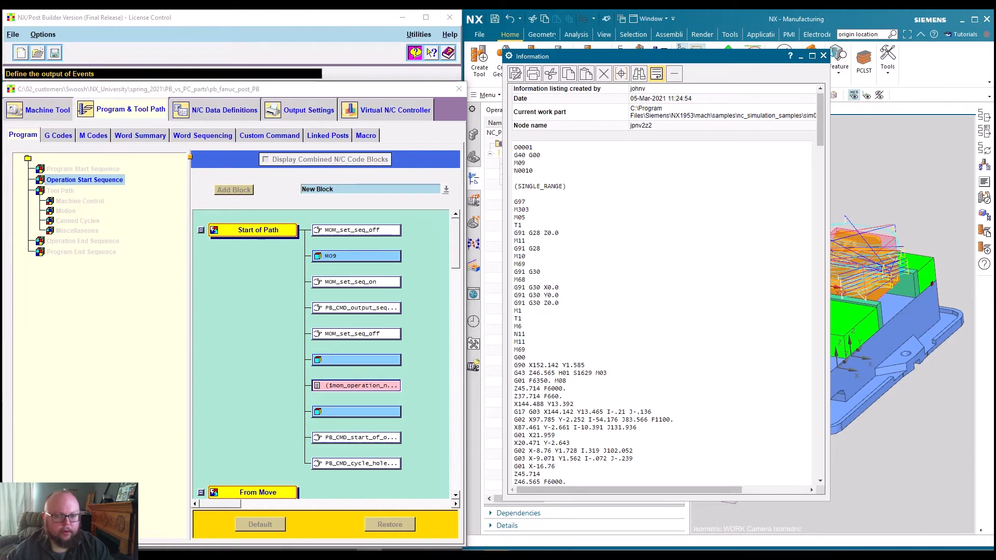
pyautogui.doubleClick(291, 300)
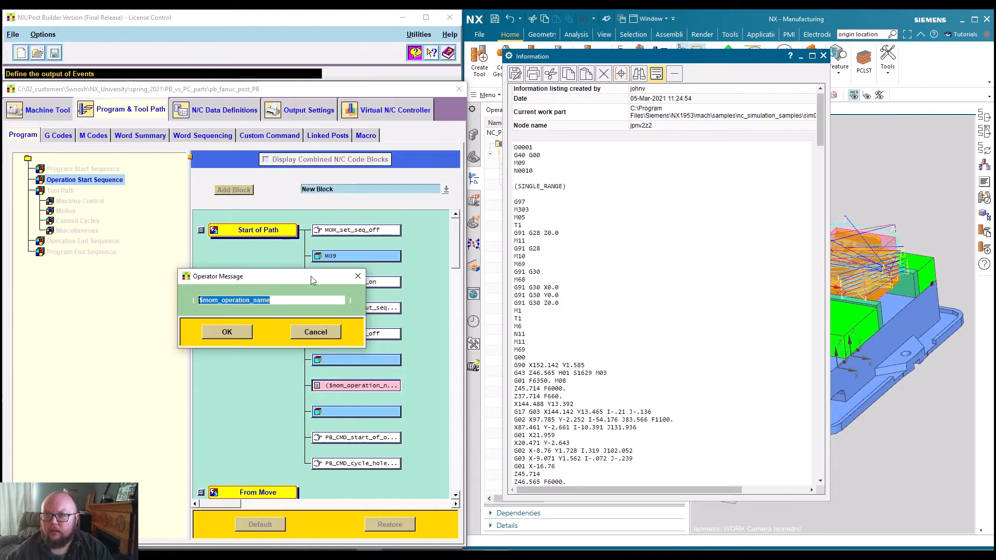
pyautogui.moveTo(617, 56); pyautogui.dragTo(719, 56)
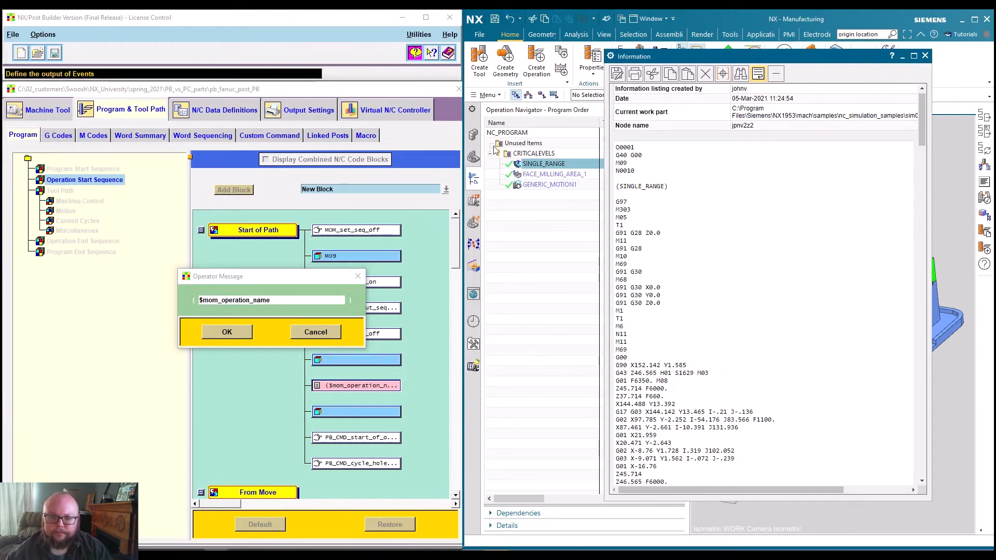
pyautogui.click(319, 334)
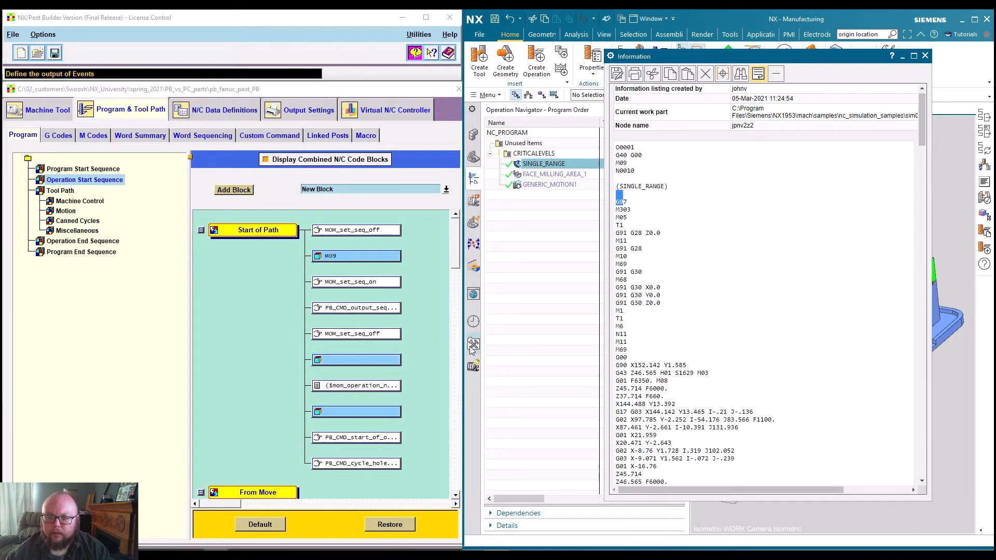
# Step: Delete the empty blocks around the $mom_operation_name message in Start of Path and save the post
pyautogui.rightClick(345, 361)
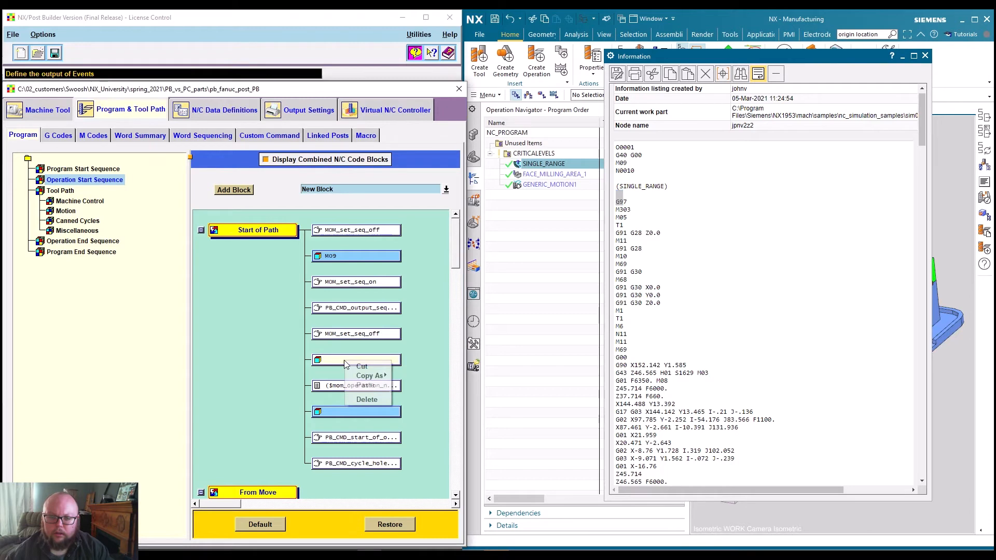
pyautogui.click(368, 399)
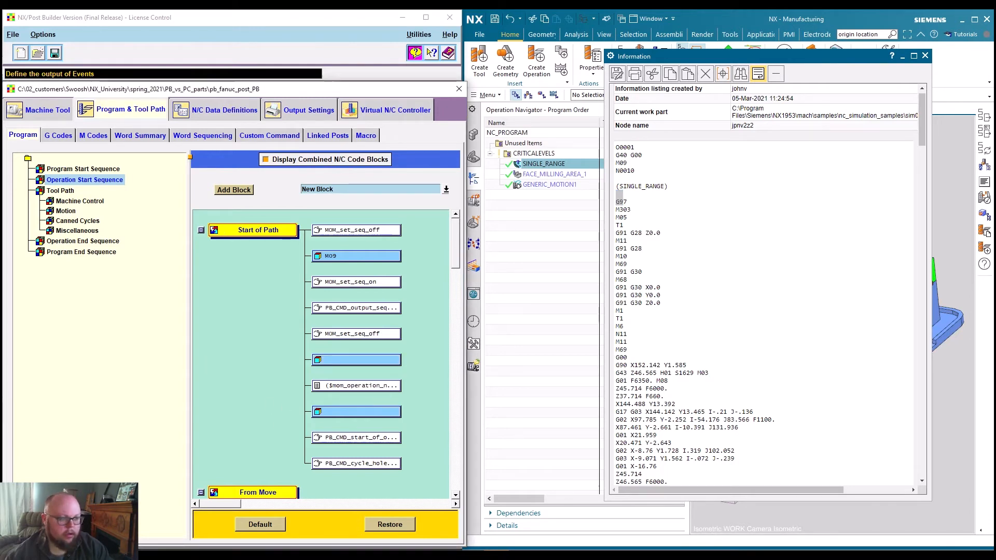
pyautogui.moveTo(464, 65); pyautogui.dragTo(238, 419)
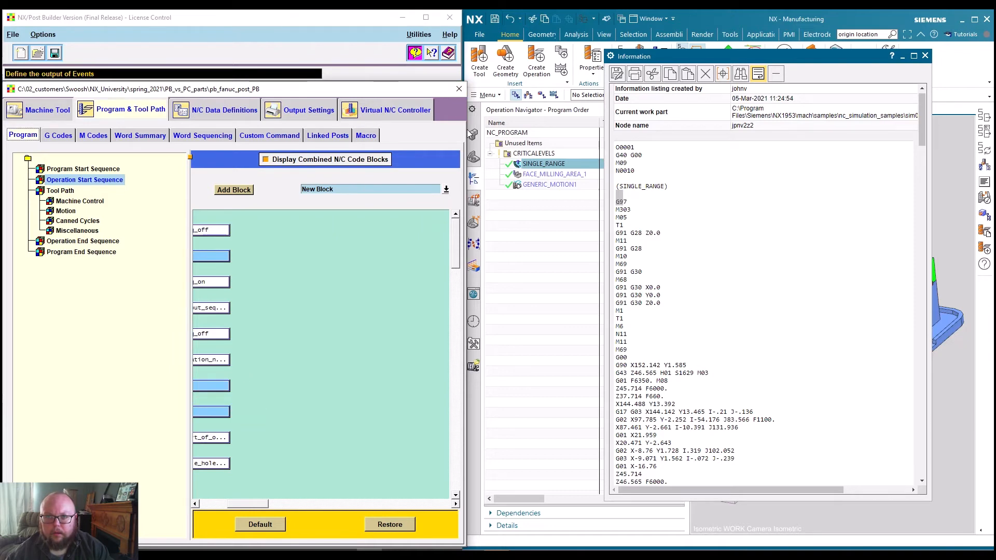
pyautogui.moveTo(470, 134); pyautogui.dragTo(633, 136)
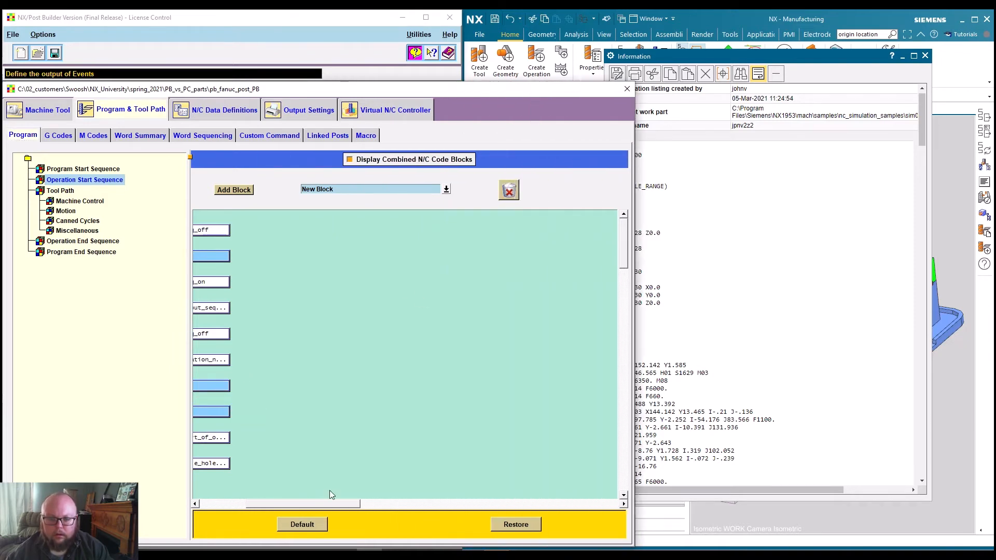
pyautogui.moveTo(325, 501); pyautogui.dragTo(200, 502)
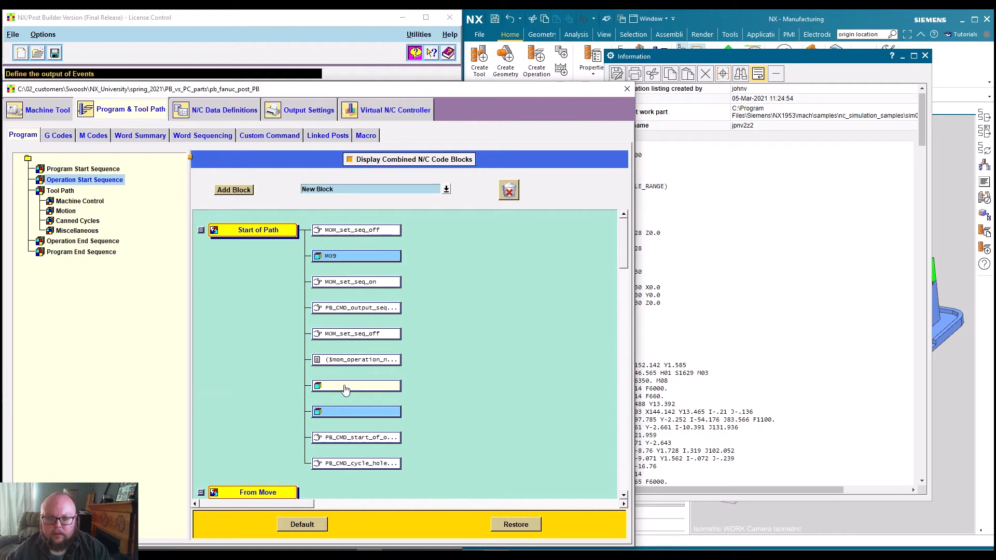
pyautogui.moveTo(346, 389); pyautogui.dragTo(509, 192)
pyautogui.moveTo(346, 386); pyautogui.dragTo(509, 191)
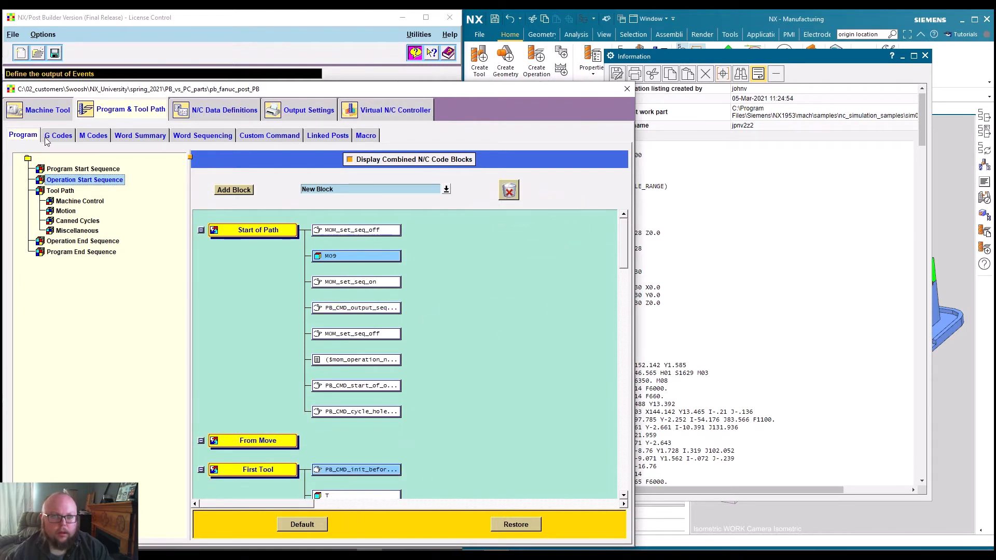
pyautogui.click(55, 53)
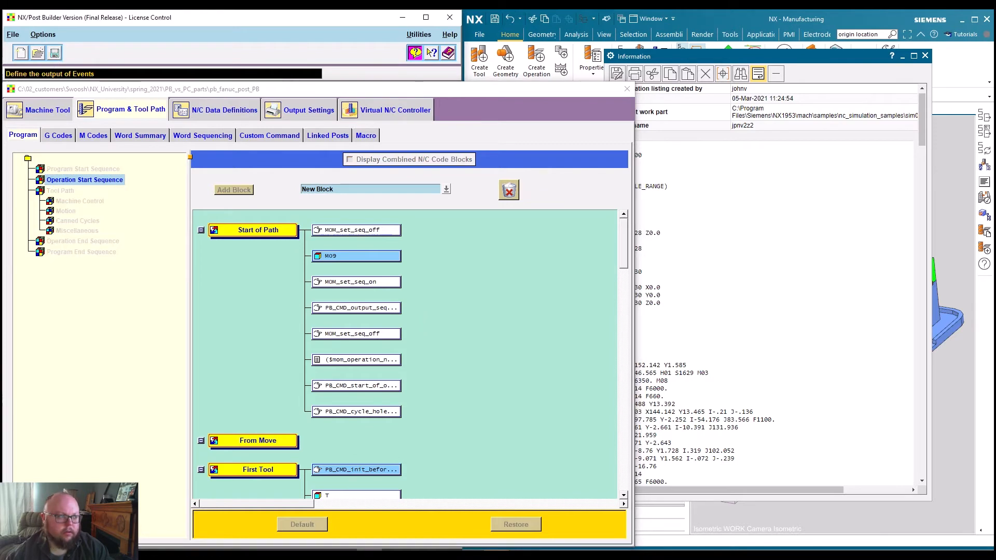
# Step: Postprocess SINGLE_RANGE in NX again with pb_fanuc_post_PB, overwriting the output file, and check the operation name comment in the fresh listing
pyautogui.click(925, 56)
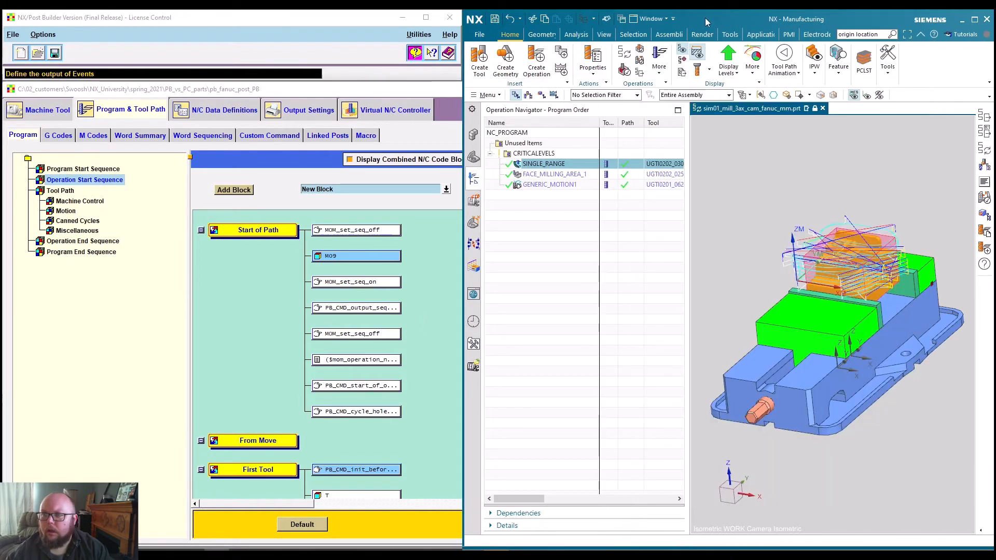
pyautogui.rightClick(542, 164)
pyautogui.click(582, 276)
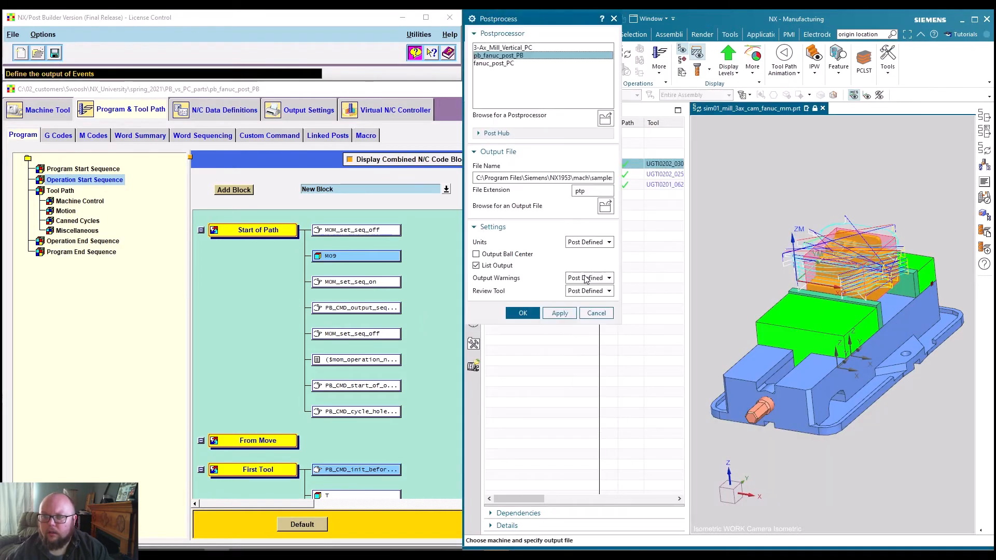
pyautogui.press('Return')
pyautogui.press('Return')
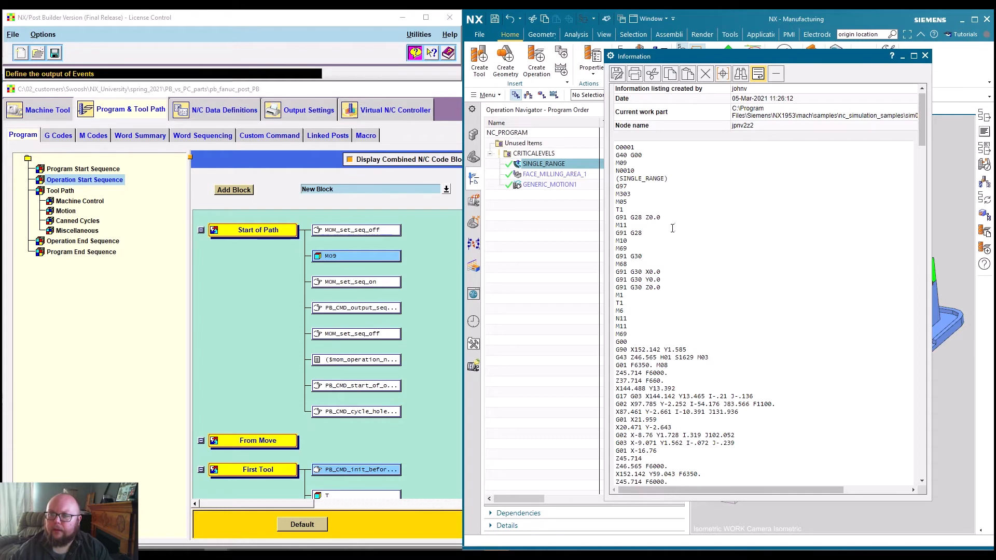
pyautogui.moveTo(666, 179); pyautogui.dragTo(609, 180)
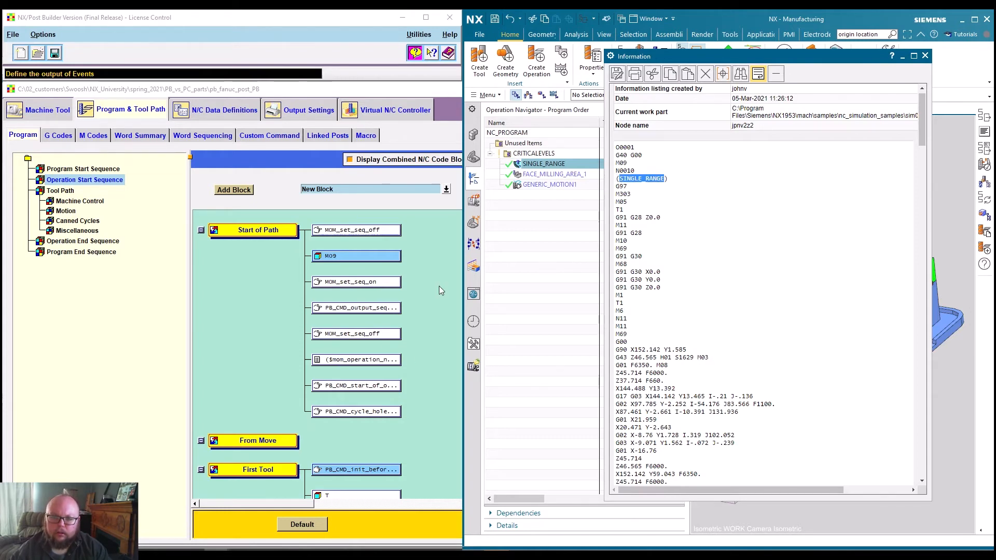
# Step: Extend the operator message in Start of Path to read "$mom_operation_name ; $mom_tool_name"
pyautogui.click(328, 362)
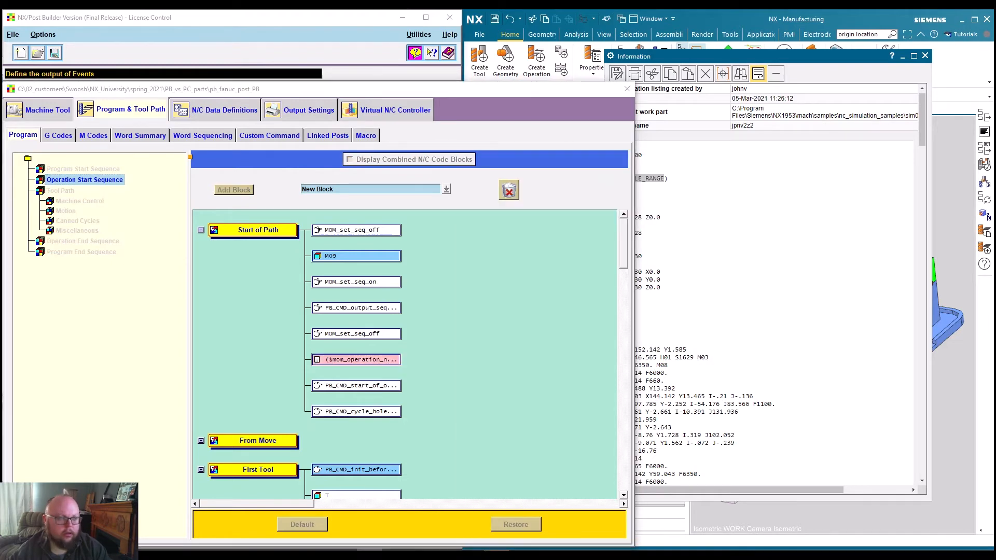
pyautogui.click(507, 328)
pyautogui.click(340, 298)
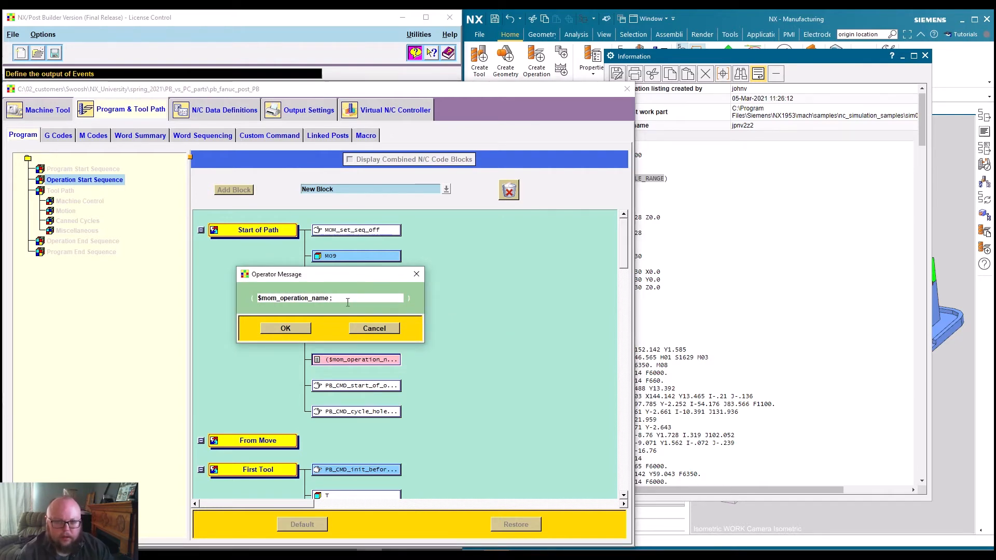
pyautogui.write(';')
pyautogui.write(' #')
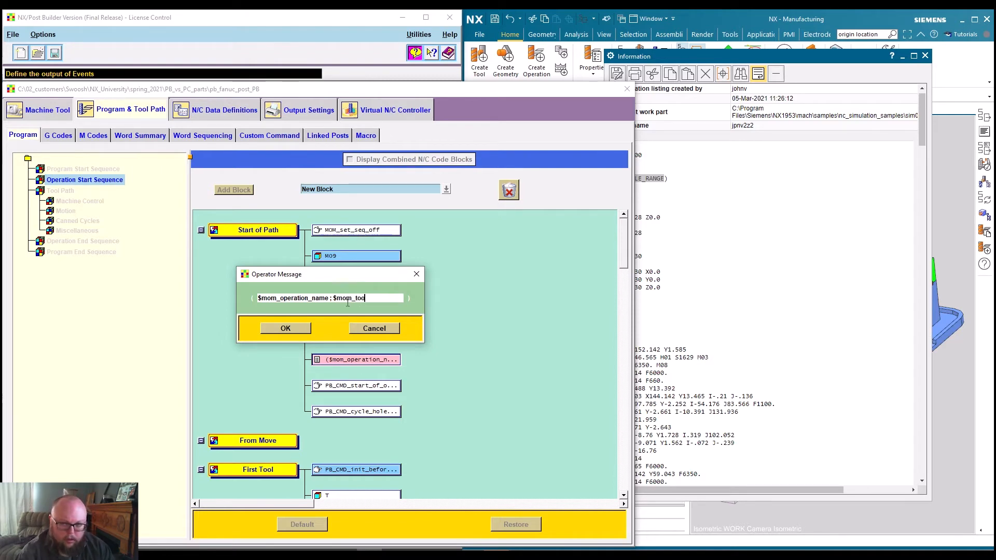
pyautogui.write('mom_tool_name')
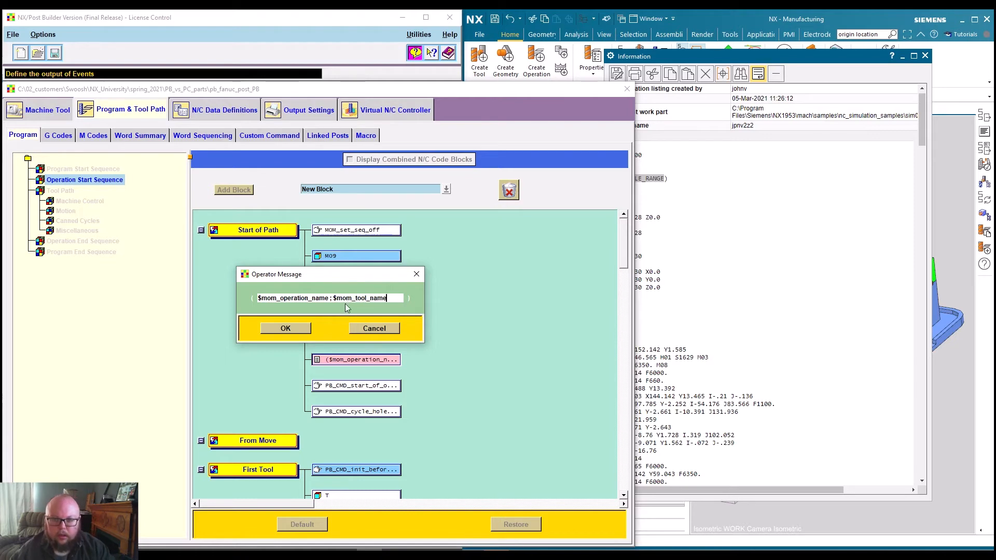
pyautogui.click(285, 328)
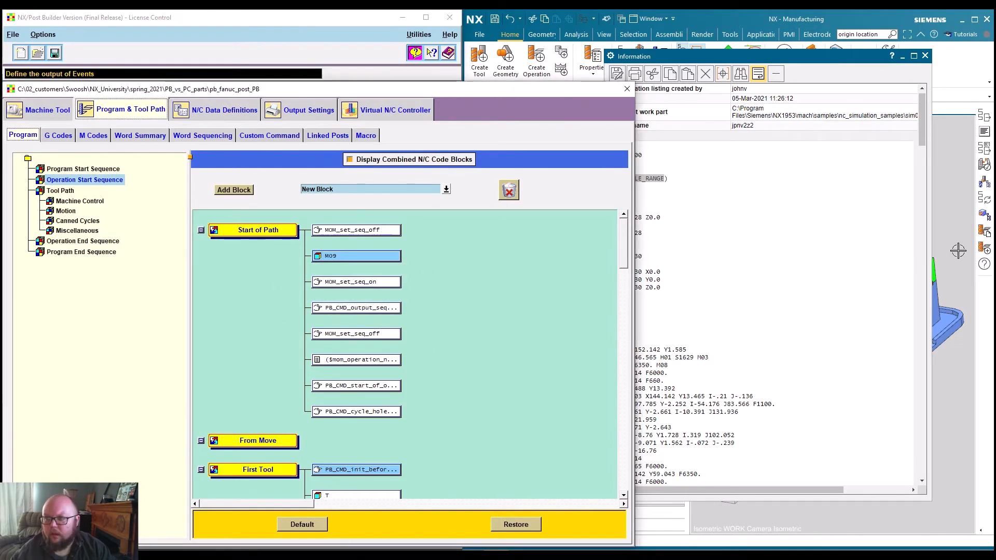
# Step: Close the old listing, repost SINGLE_RANGE with pb_fanuc_post_PB, and inspect the tool name in the operation comment line
pyautogui.click(925, 55)
pyautogui.rightClick(547, 165)
pyautogui.click(579, 282)
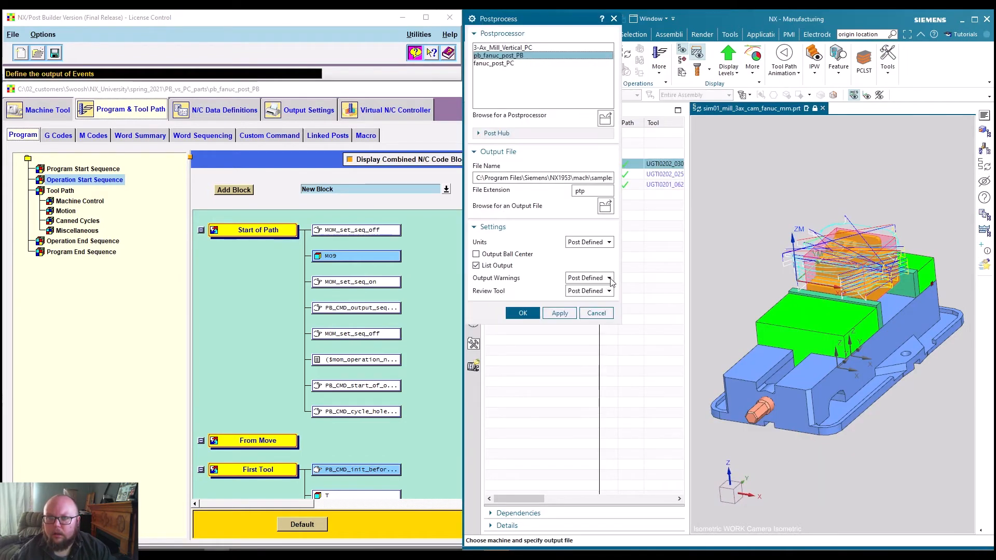
pyautogui.middleClick(610, 278)
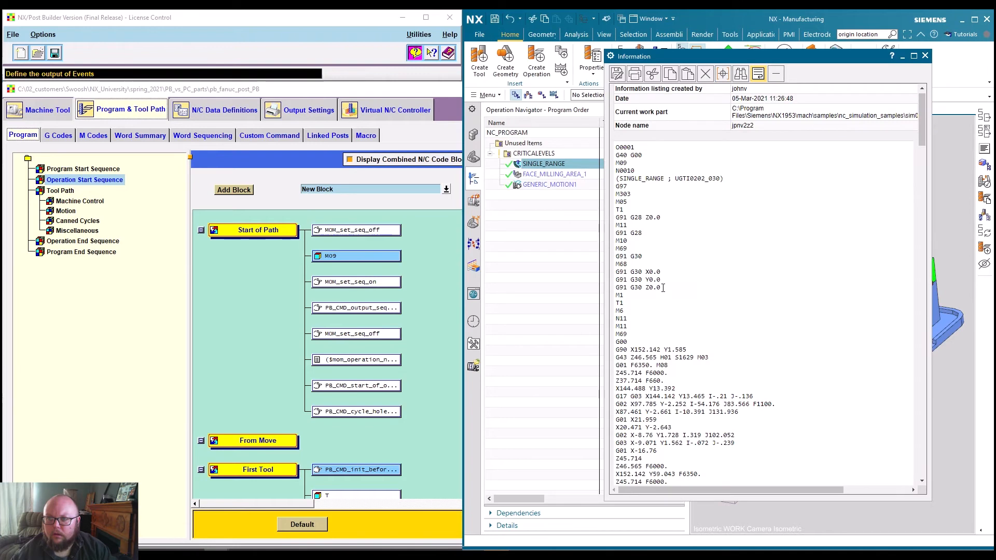
pyautogui.moveTo(615, 178); pyautogui.dragTo(720, 180)
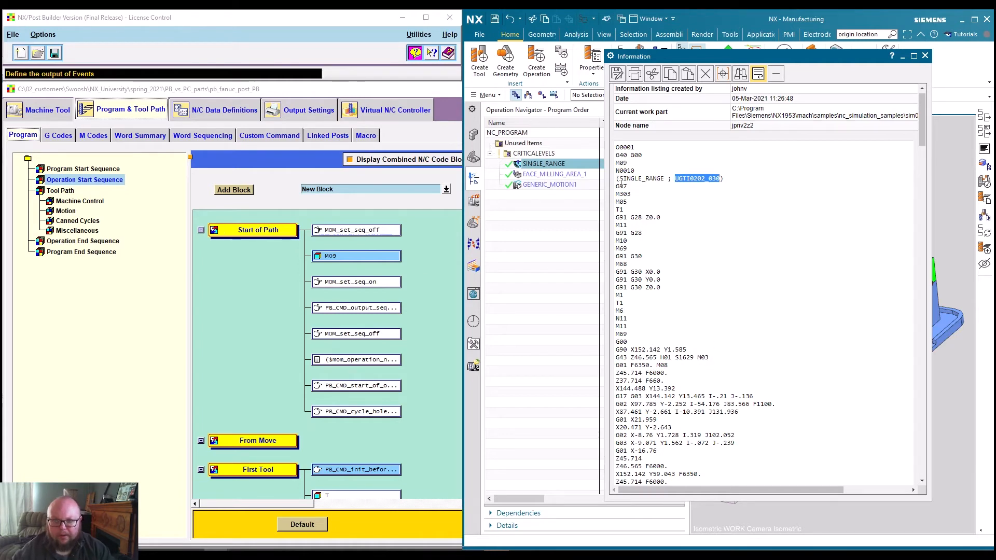
# Step: Review the block types that Post Builder can add to the Operation Start Sequence, and keep New Block selected
pyautogui.click(420, 279)
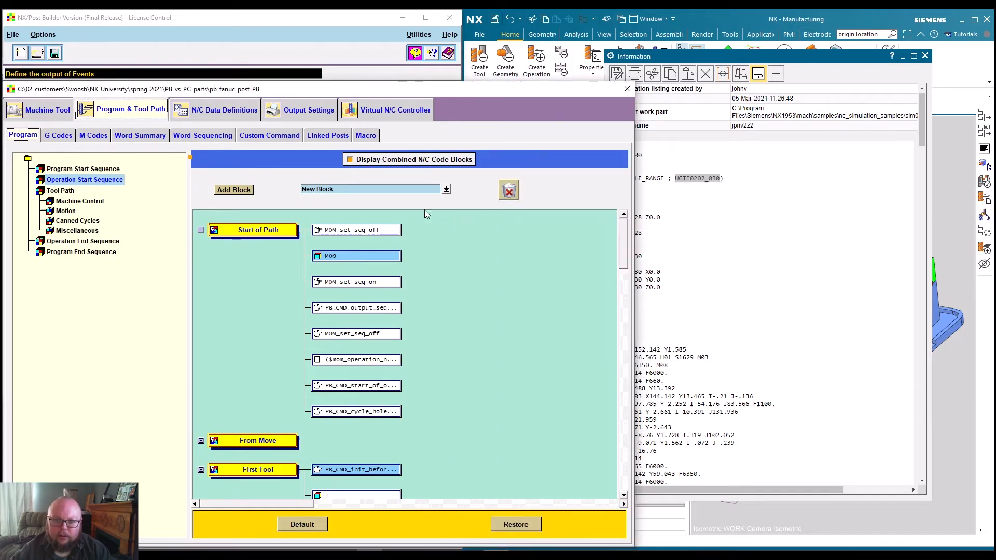
pyautogui.click(446, 190)
pyautogui.moveTo(609, 213)
pyautogui.mouseDown()
pyautogui.moveTo(603, 266)
pyautogui.moveTo(621, 207)
pyautogui.mouseUp()
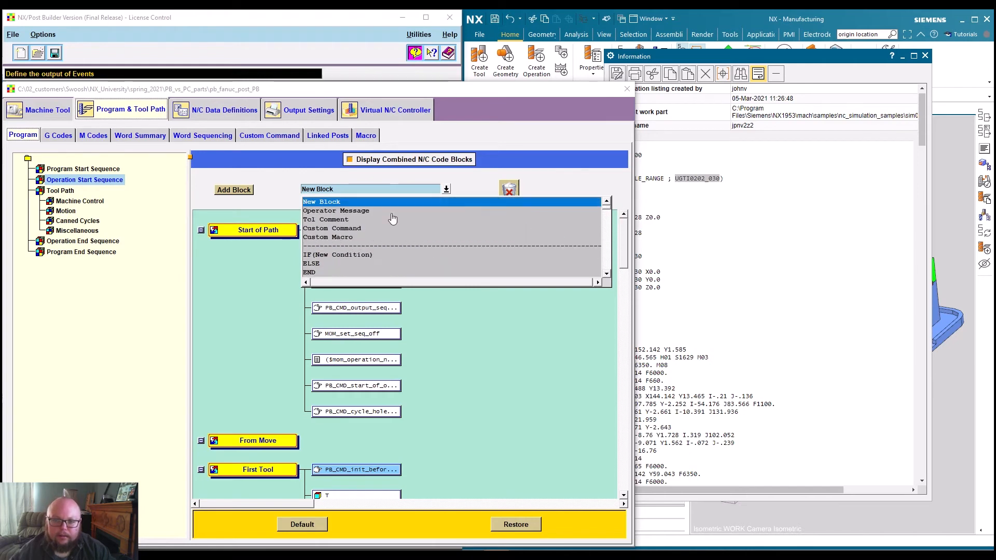
pyautogui.click(516, 397)
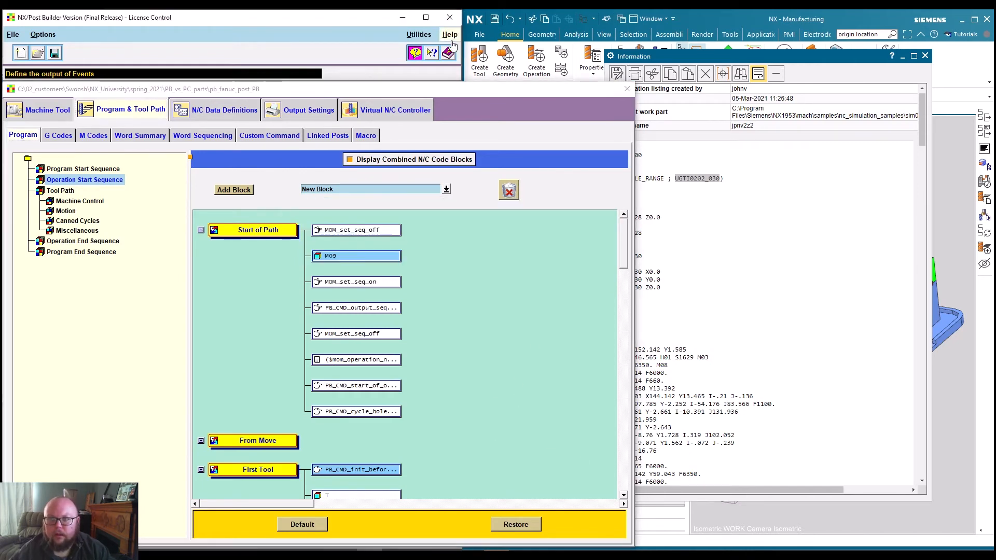
# Step: Close the listing and postprocess SINGLE_RANGE with fanuc_post_PC, overwriting sim01_mill_3ax_cam_fanuc_mm.ptp
pyautogui.click(913, 68)
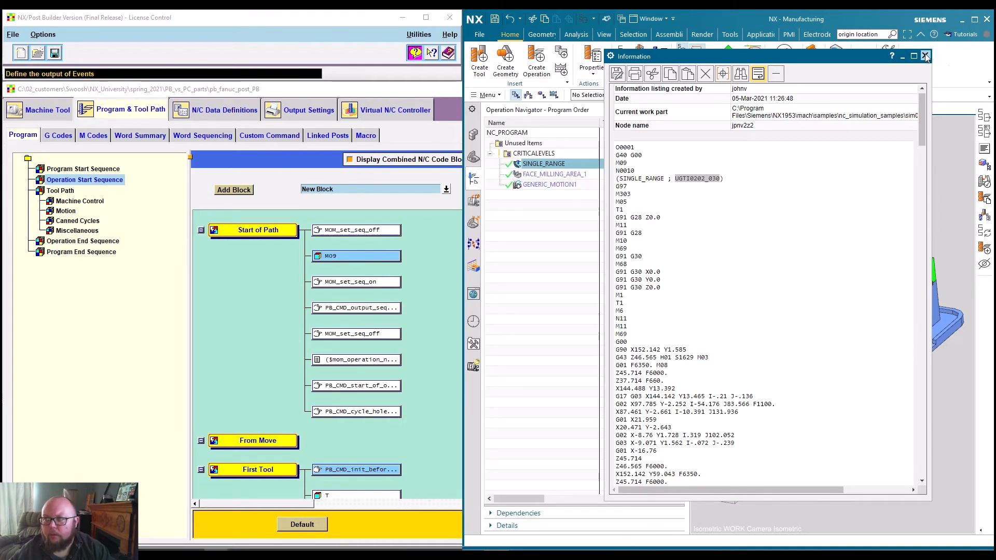
pyautogui.click(925, 56)
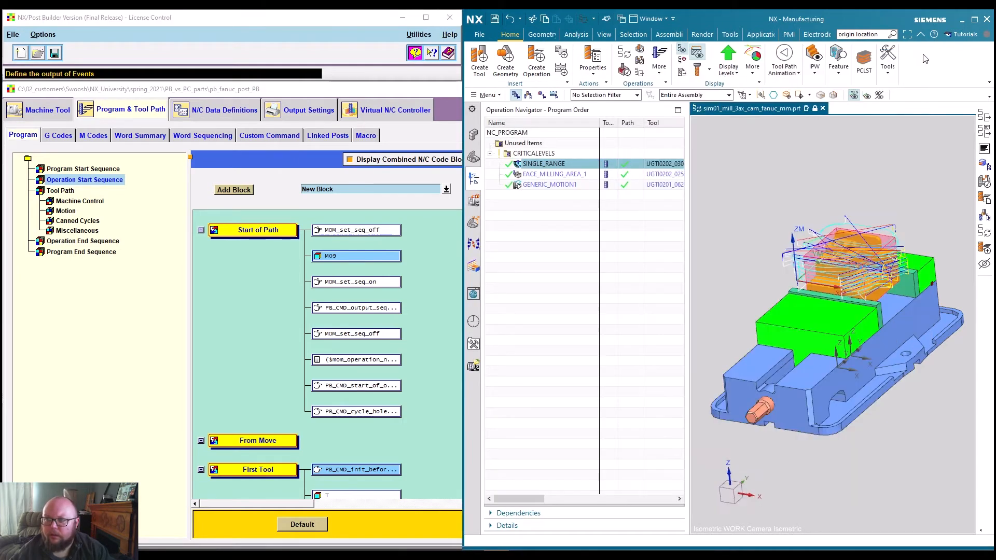
pyautogui.rightClick(545, 165)
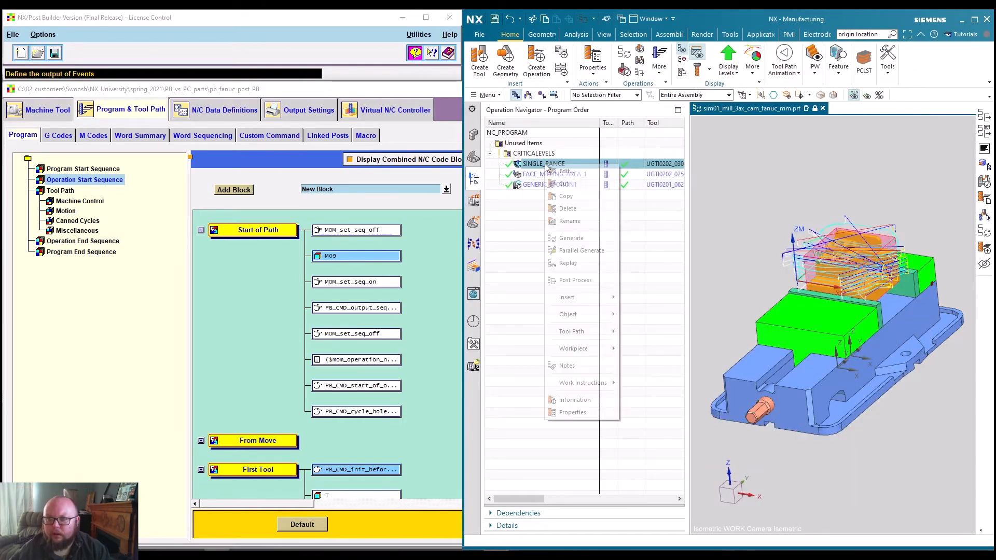
pyautogui.click(576, 281)
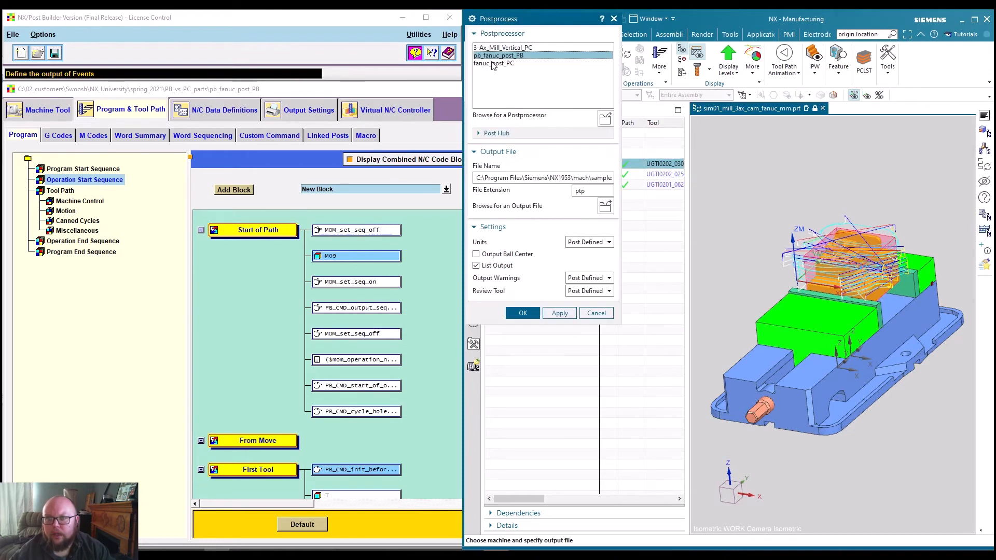
pyautogui.click(491, 63)
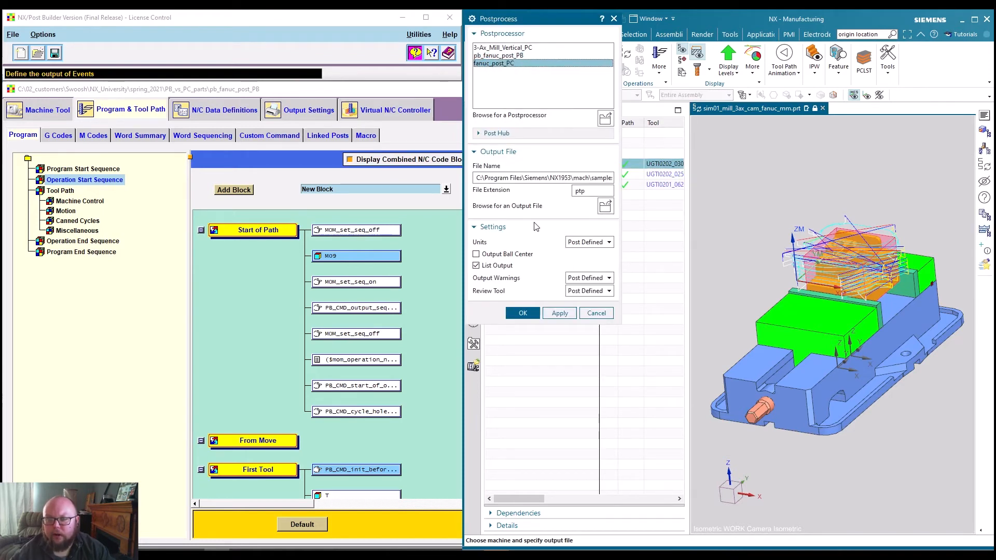
pyautogui.click(523, 312)
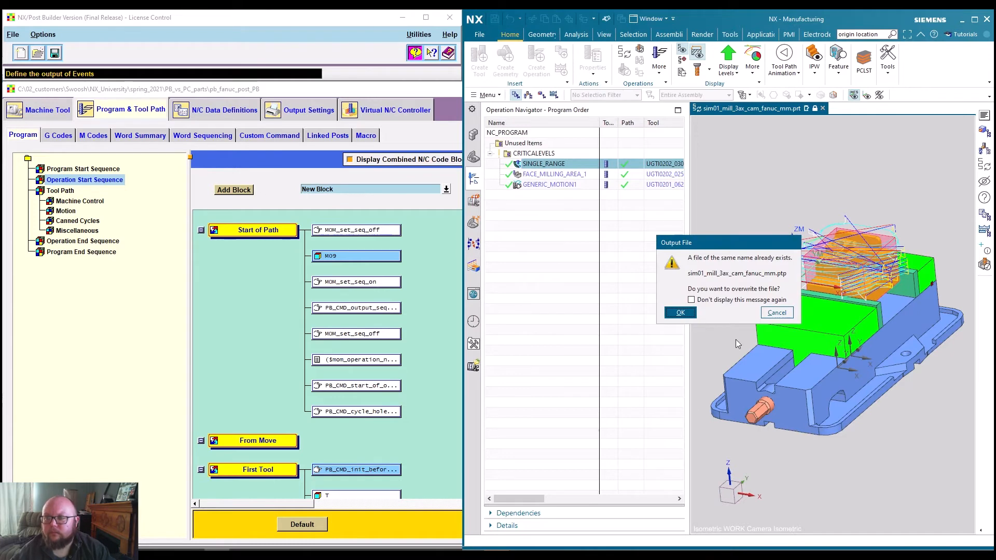
pyautogui.click(681, 313)
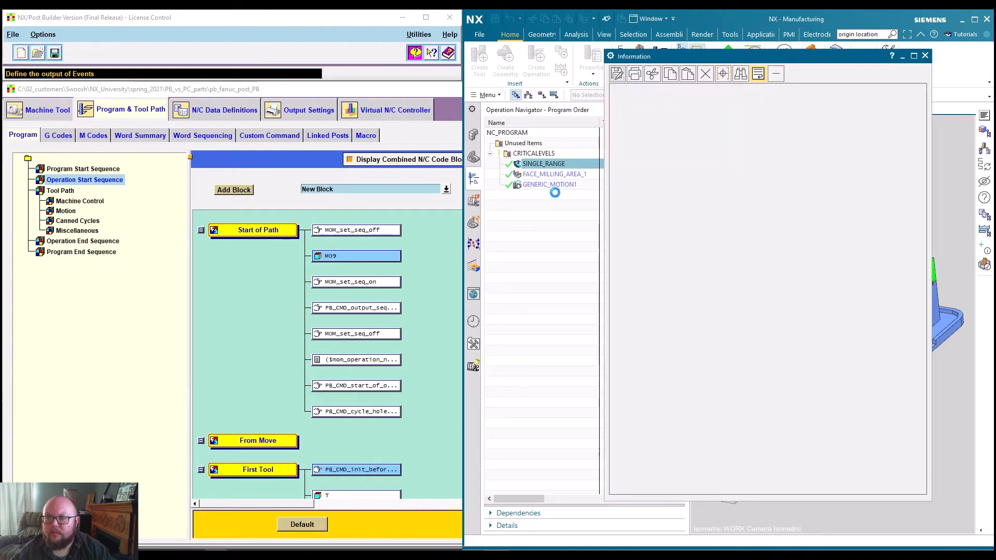
pyautogui.click(761, 288)
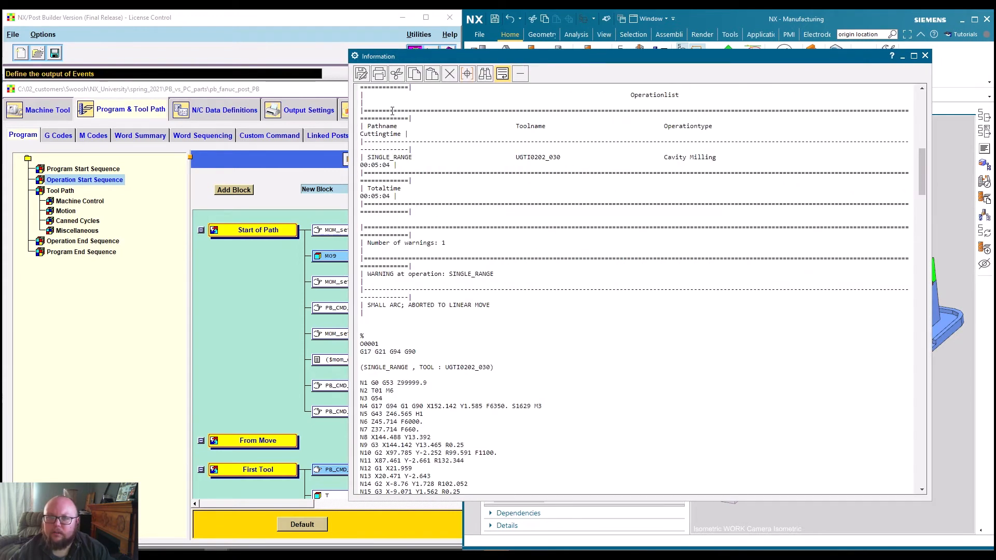
# Step: Examine the tool list, operation list, warnings and opening NC blocks with the operation comment in the fanuc_post_PC listing
pyautogui.scroll(8, 392, 110)
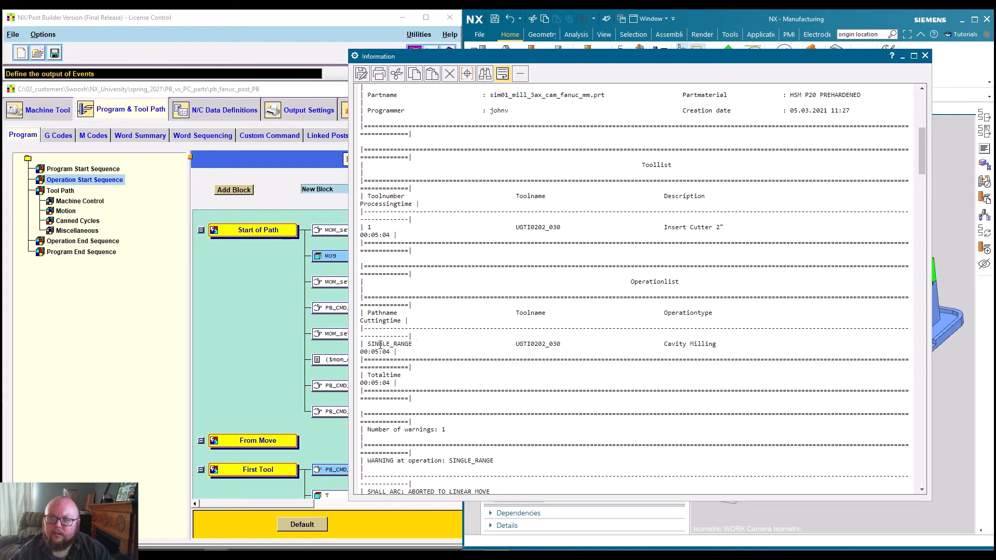
pyautogui.scroll(-3, 372, 309)
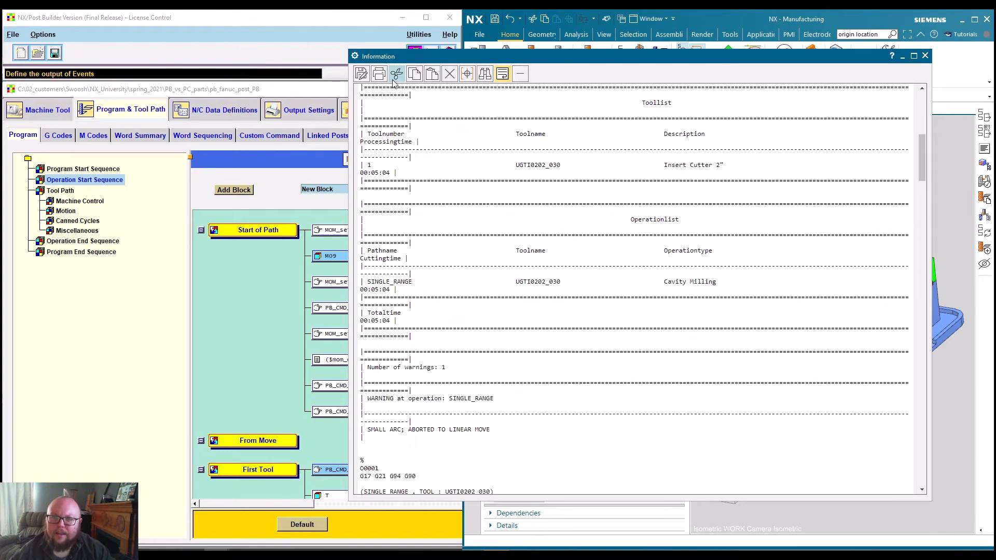
pyautogui.moveTo(366, 124); pyautogui.dragTo(548, 405)
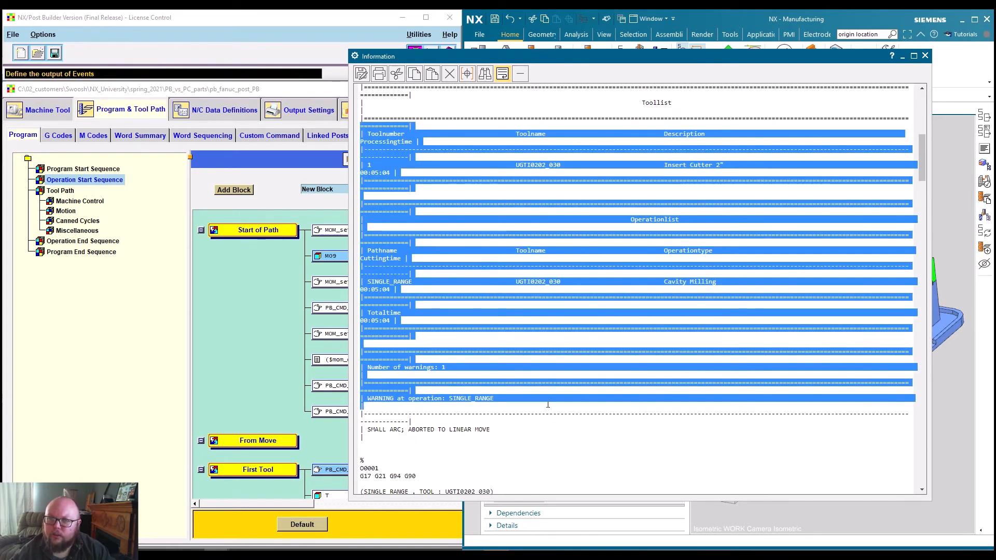
pyautogui.scroll(-12, 617, 174)
pyautogui.scroll(-4, 596, 164)
pyautogui.scroll(3, 518, 166)
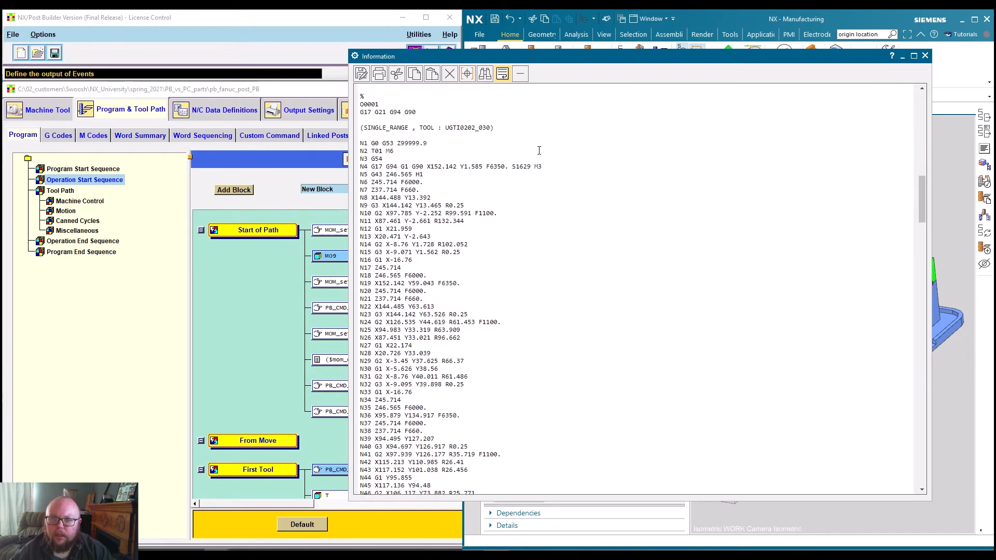
pyautogui.click(366, 174)
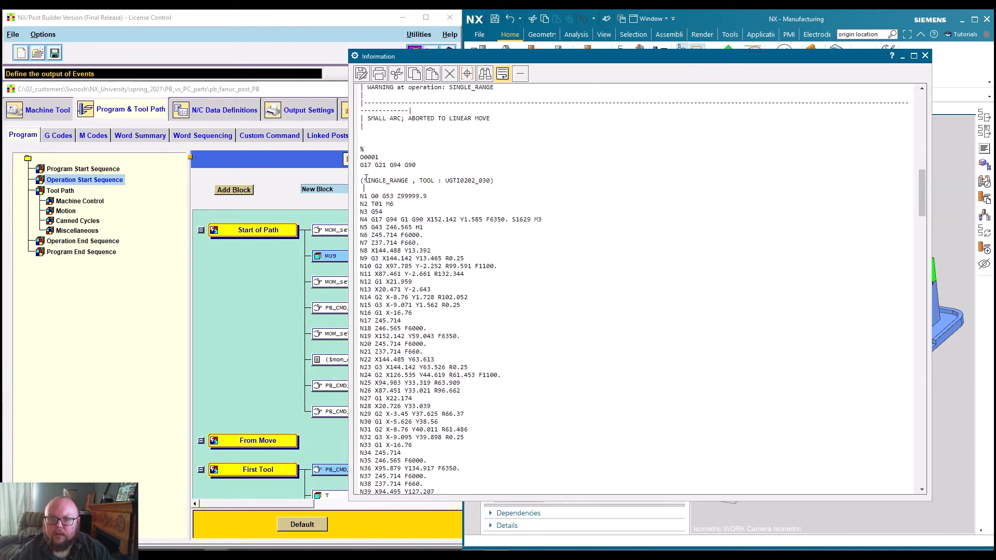
# Step: Highlight the SINGLE_RANGE operation comment line in the listing, and close the listing
pyautogui.moveTo(372, 181); pyautogui.dragTo(524, 188)
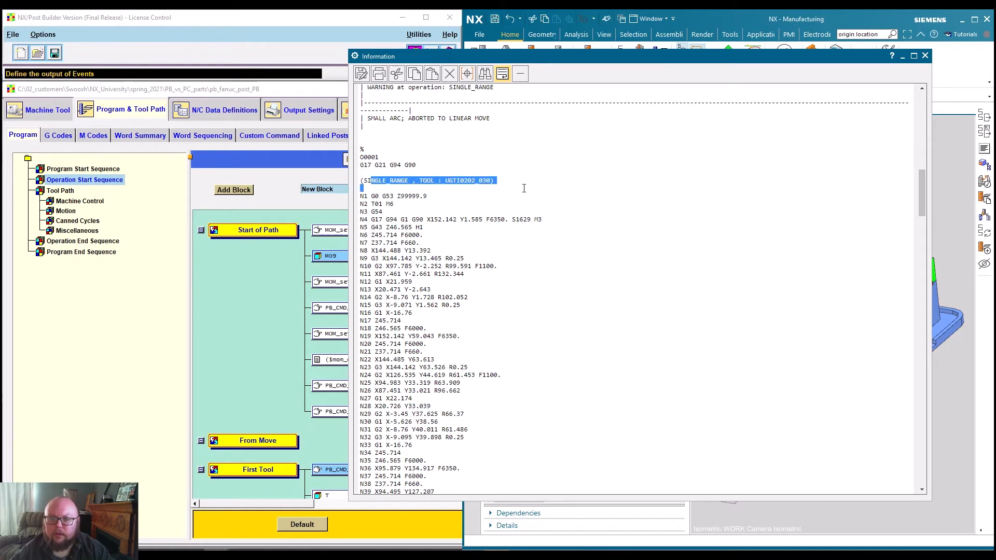
pyautogui.click(393, 184)
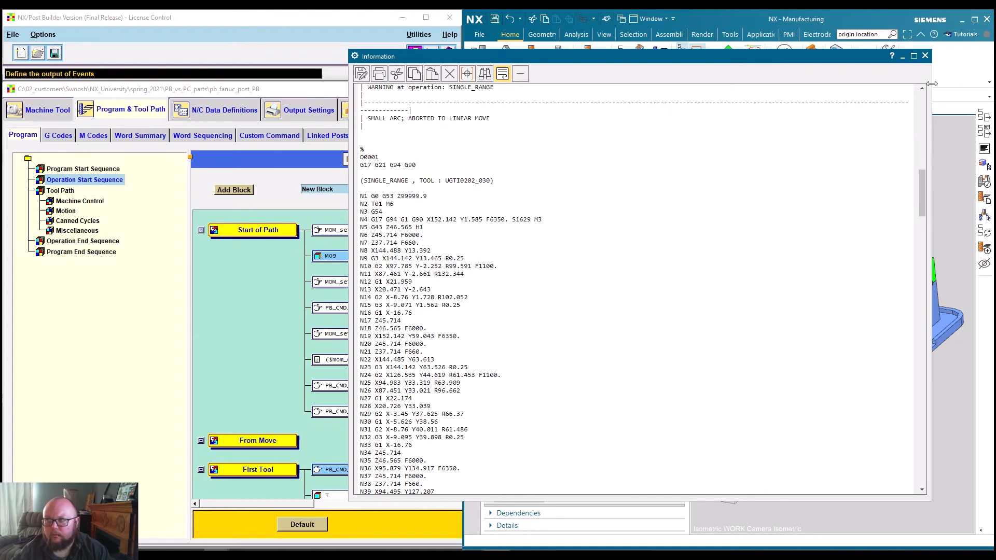
pyautogui.click(925, 56)
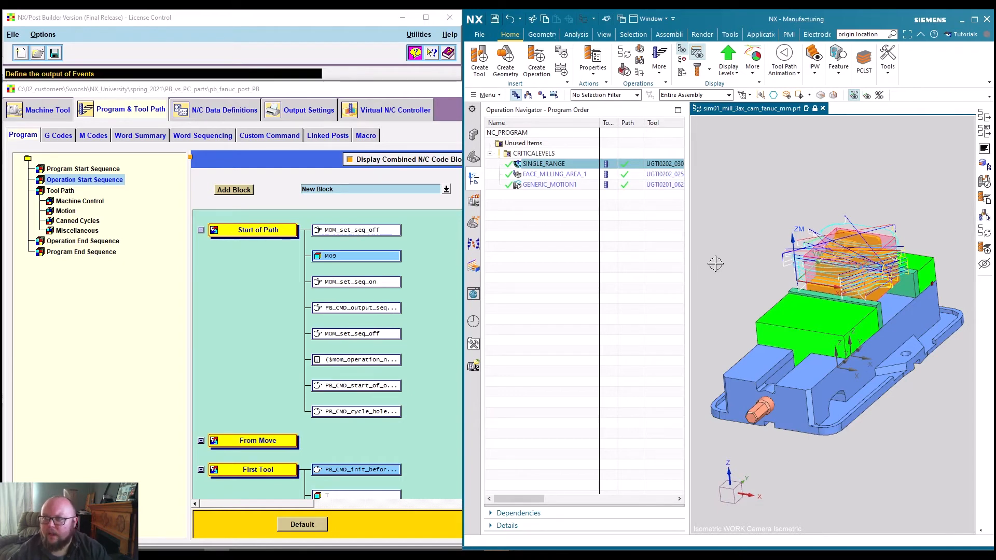
# Step: Open the fanuc_post_PC postprocessor for editing in Post Configurator
pyautogui.click(894, 76)
pyautogui.click(903, 105)
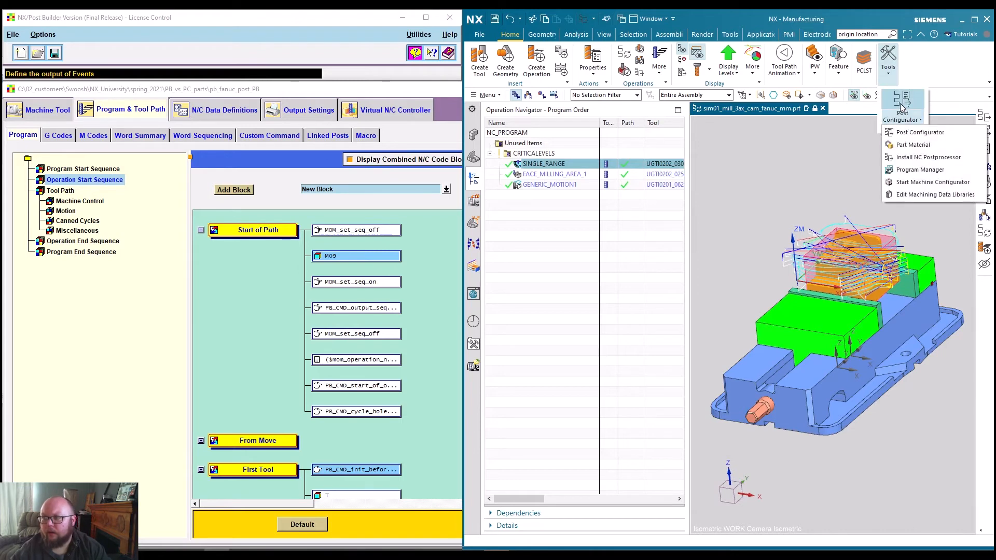
pyautogui.click(918, 133)
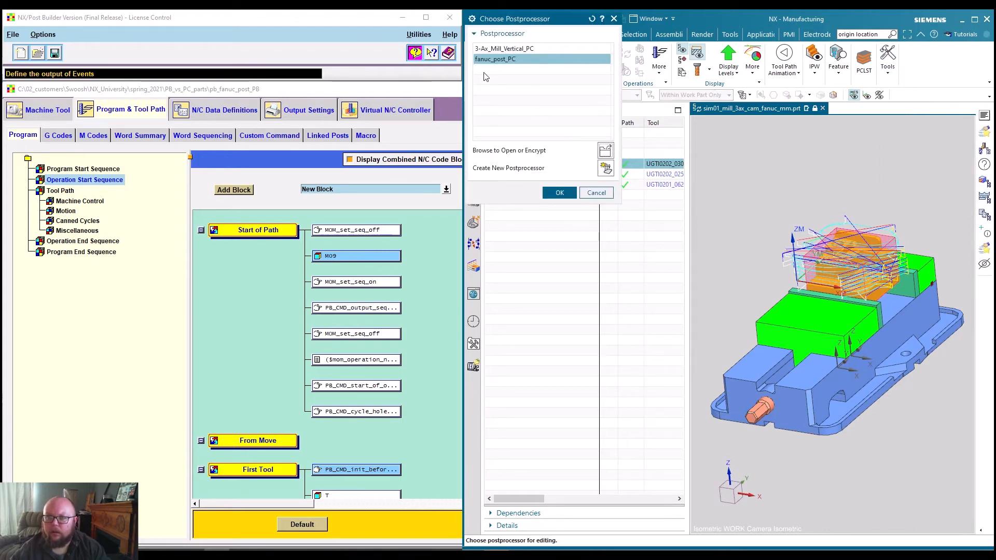
pyautogui.click(560, 194)
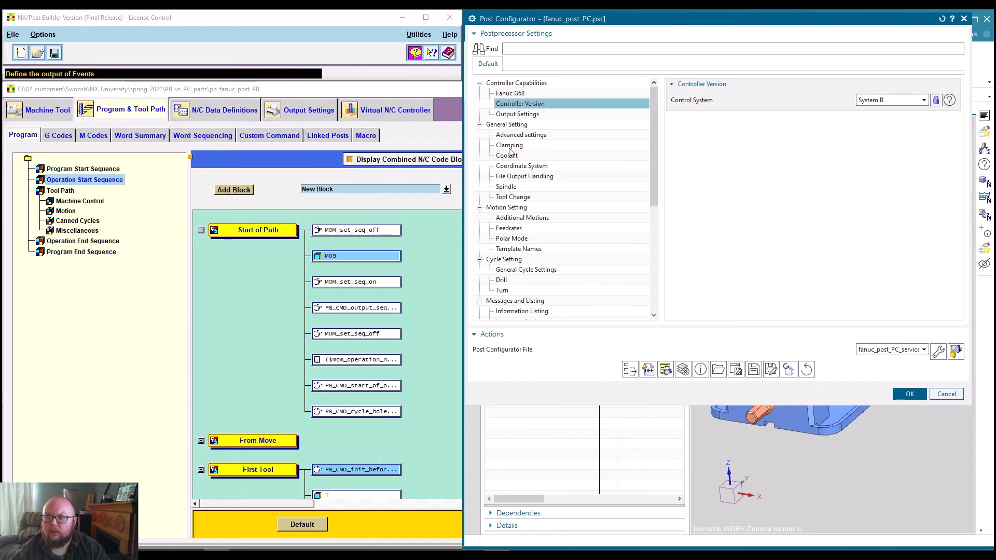
pyautogui.moveTo(659, 23); pyautogui.dragTo(666, 204)
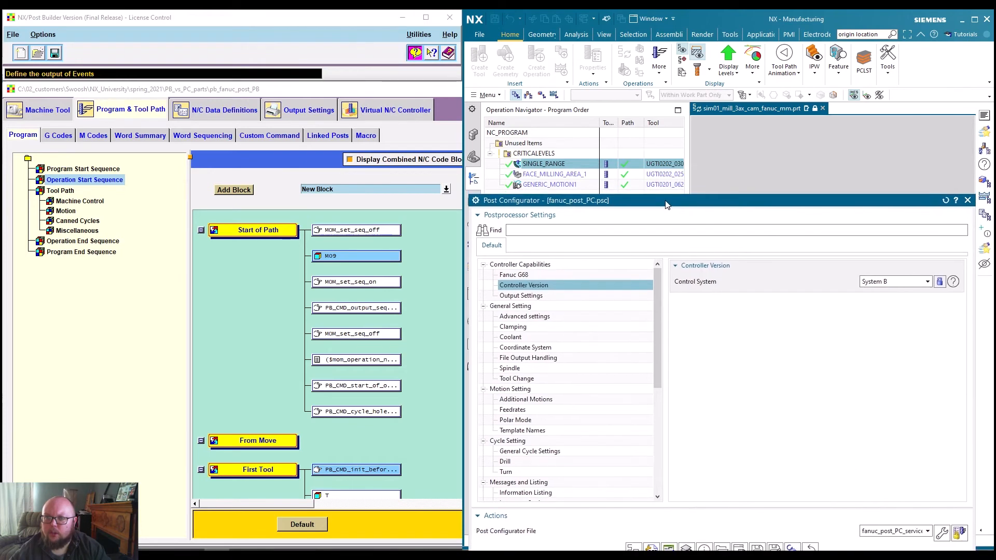
# Step: Set Show Inspect Tool to On in the post's Miscellaneous debugging settings
pyautogui.scroll(-7, 531, 443)
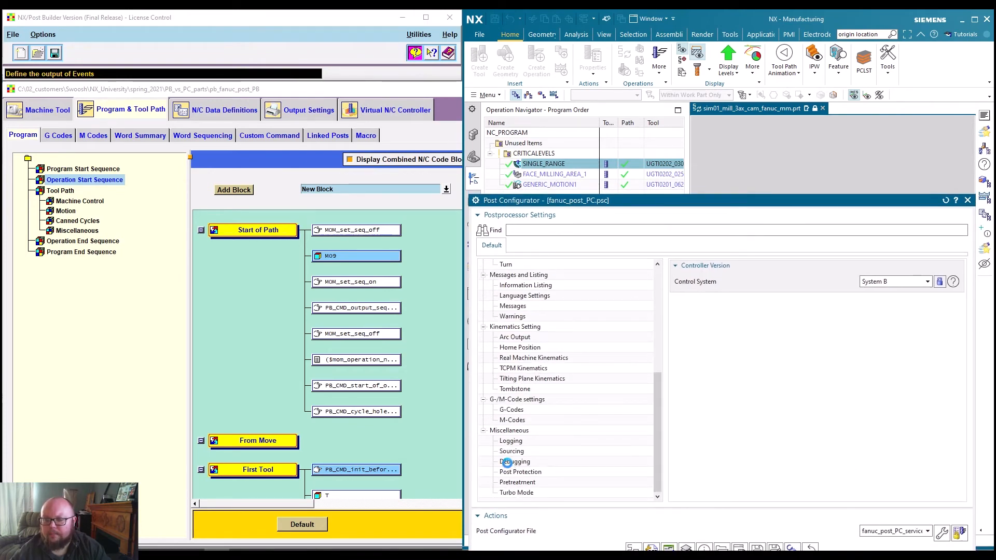
pyautogui.click(509, 463)
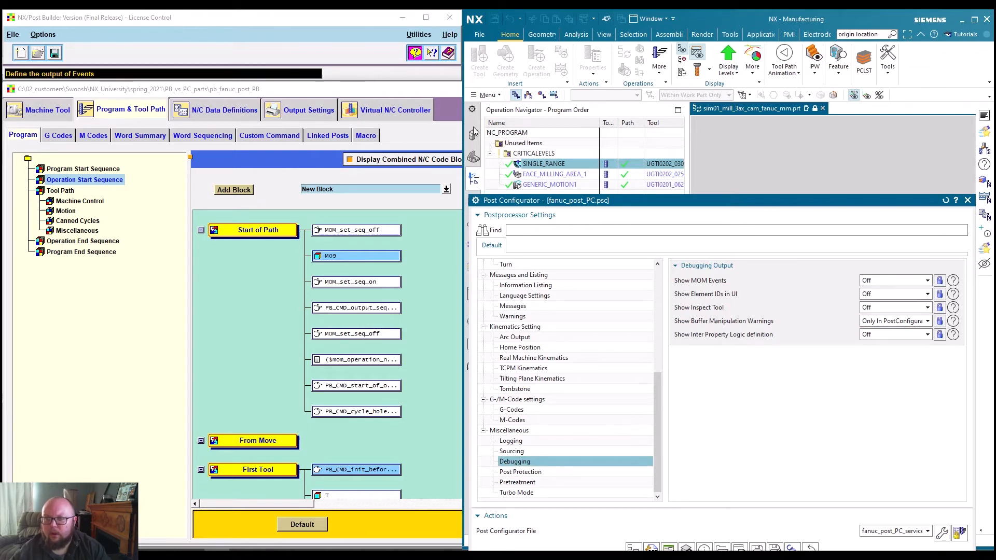
pyautogui.moveTo(463, 123); pyautogui.dragTo(53, 137)
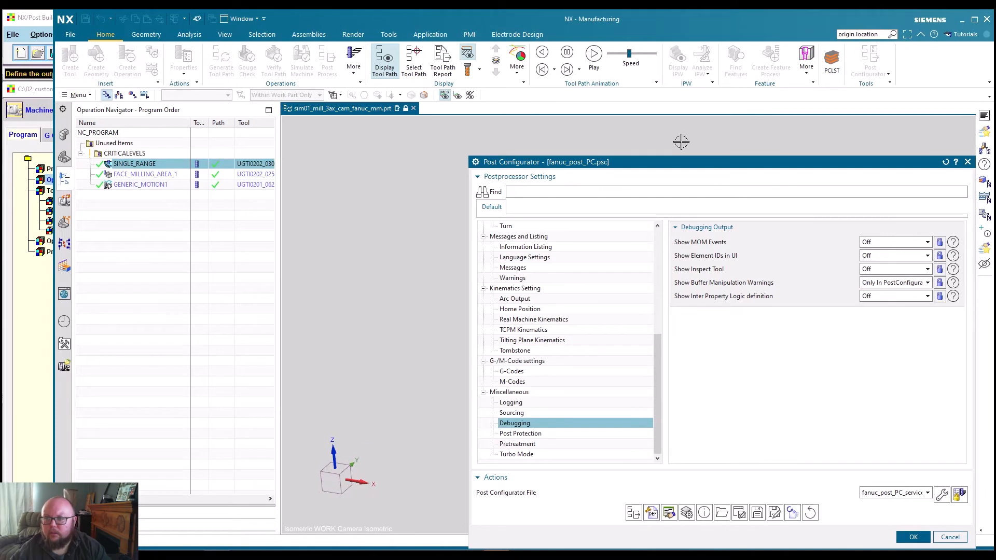
pyautogui.moveTo(674, 162); pyautogui.dragTo(572, 72)
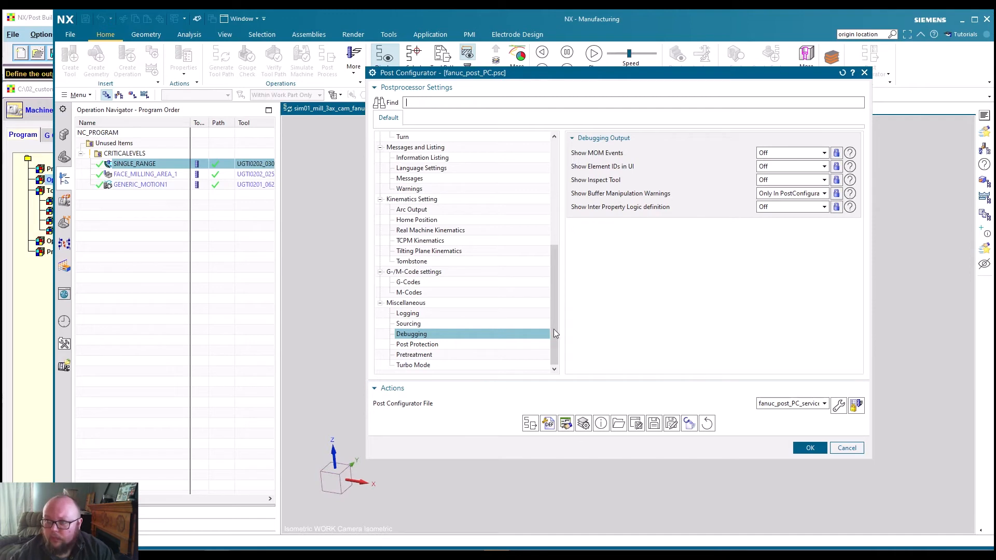
pyautogui.click(760, 182)
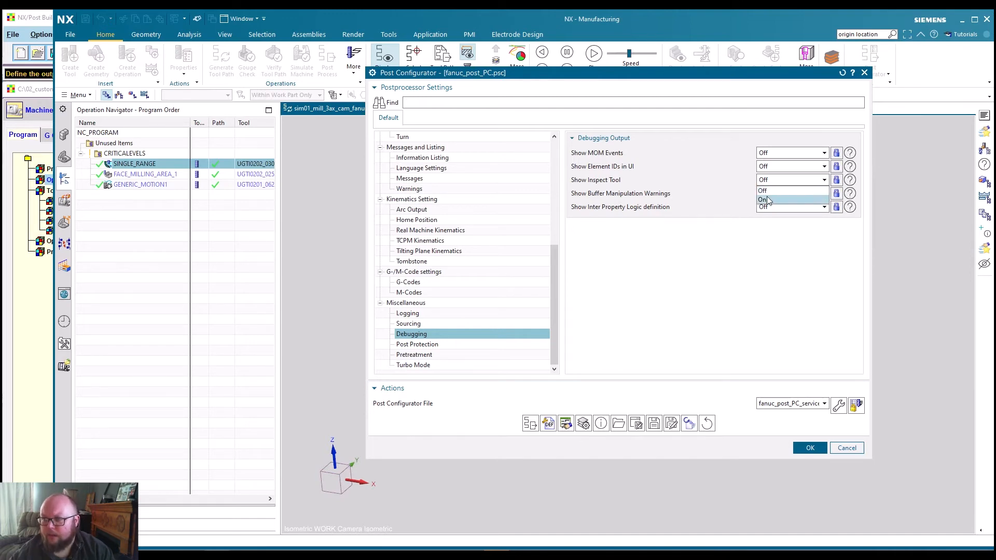
pyautogui.click(768, 199)
# Step: Save the fanuc_post_PC settings and preview the postprocessed output of SINGLE_RANGE, including its operation comment line
pyautogui.click(653, 424)
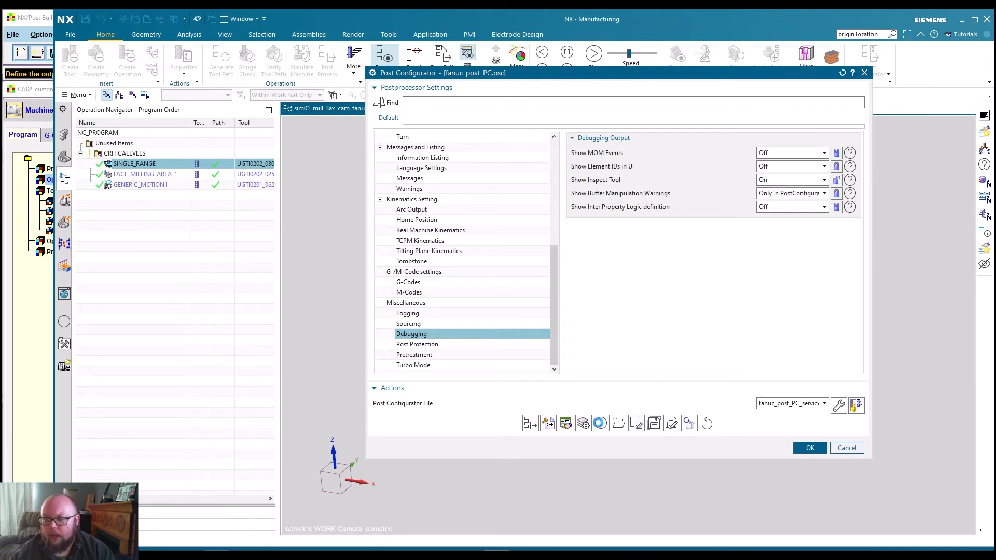
pyautogui.click(531, 423)
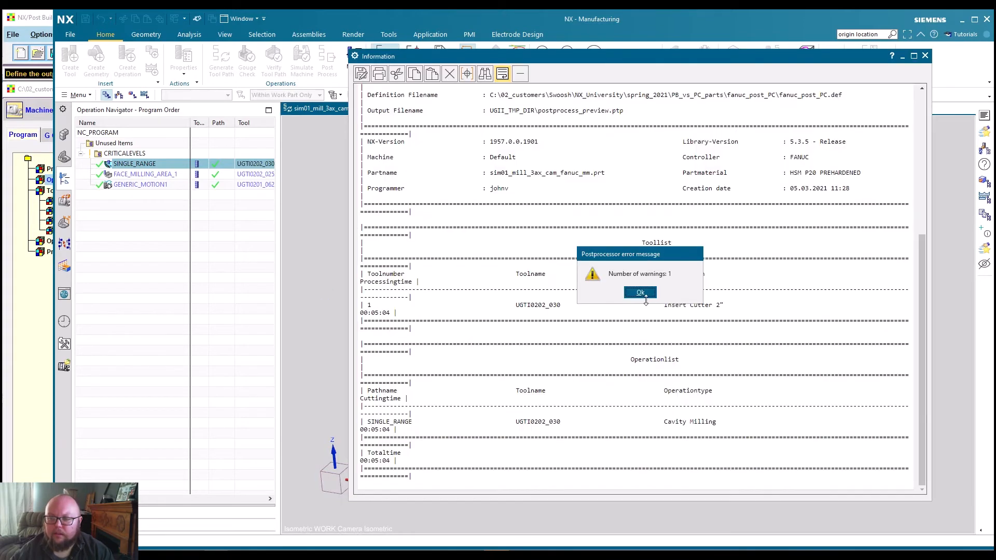
pyautogui.click(639, 292)
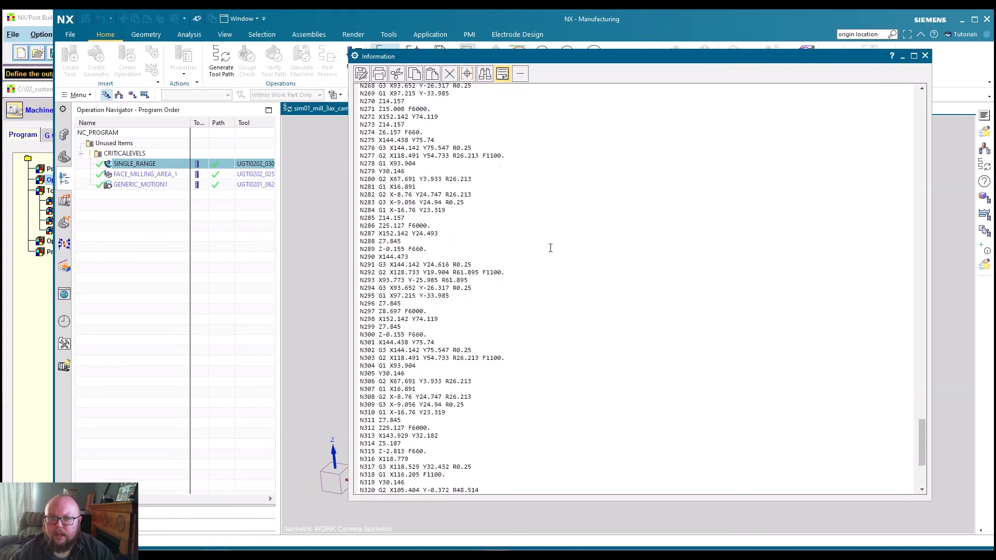
pyautogui.scroll(20, 550, 248)
pyautogui.moveTo(921, 368); pyautogui.dragTo(948, 179)
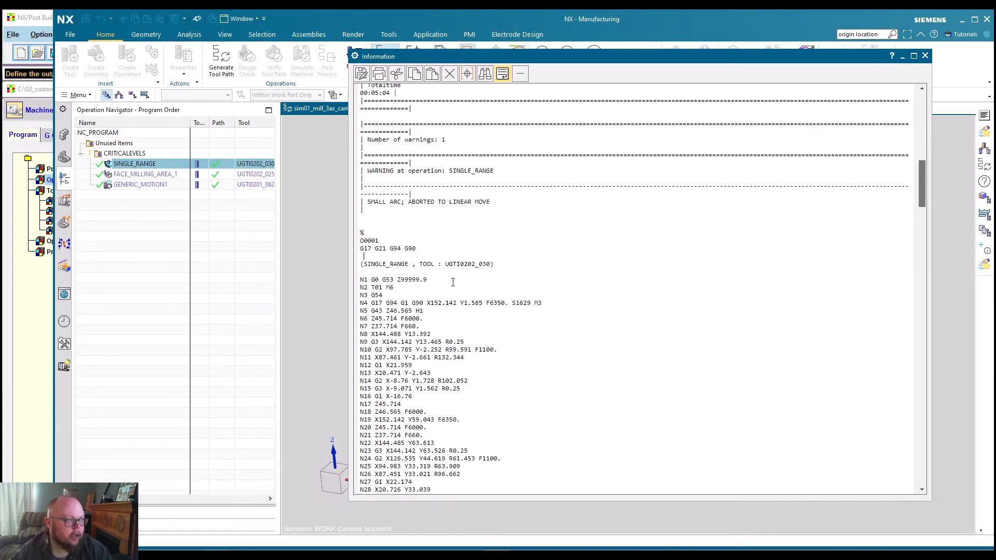
# Step: Expand SINGLE_RANGE in the Inspect Postprocess Run output and check which MOM event and buffer produce the operation comment
pyautogui.moveTo(0, 156); pyautogui.dragTo(553, 40)
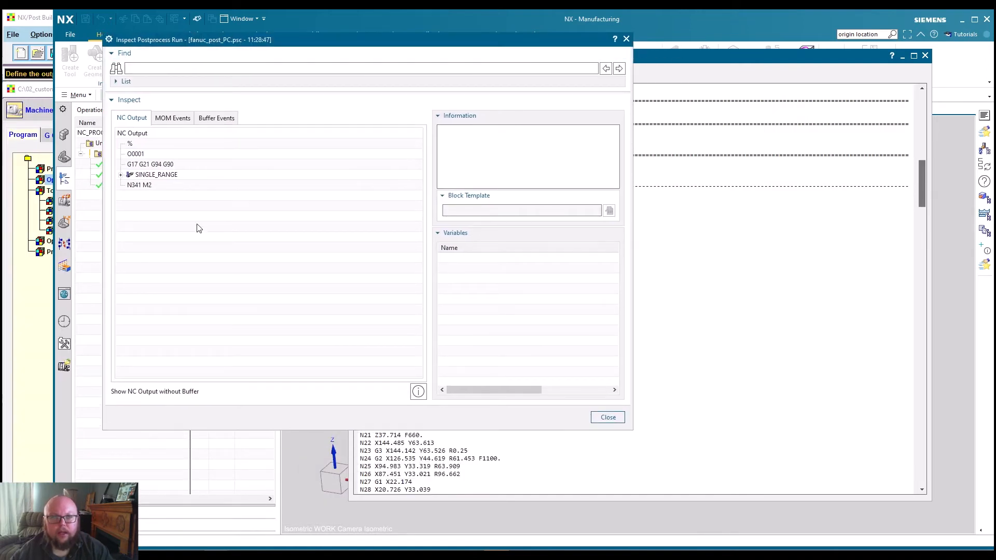
pyautogui.click(120, 175)
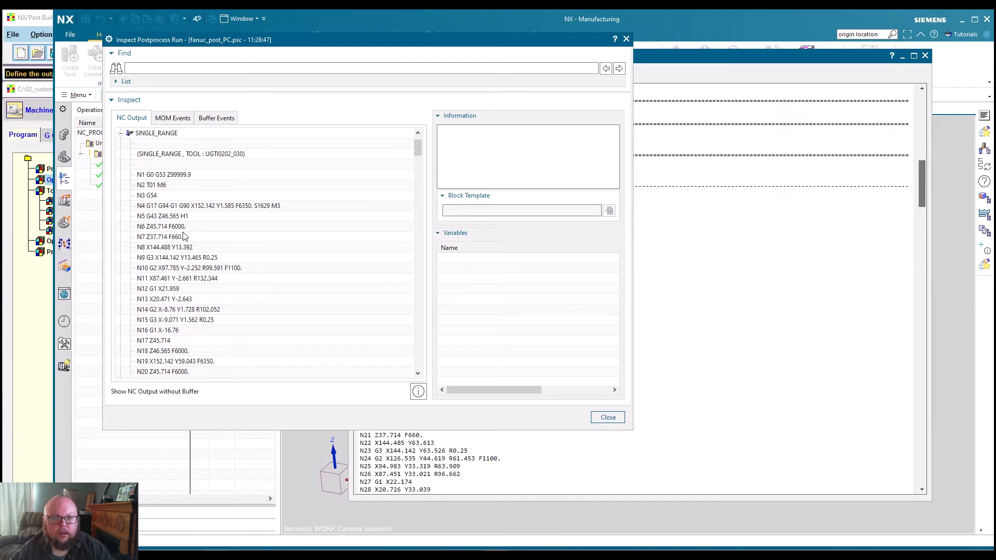
pyautogui.click(167, 154)
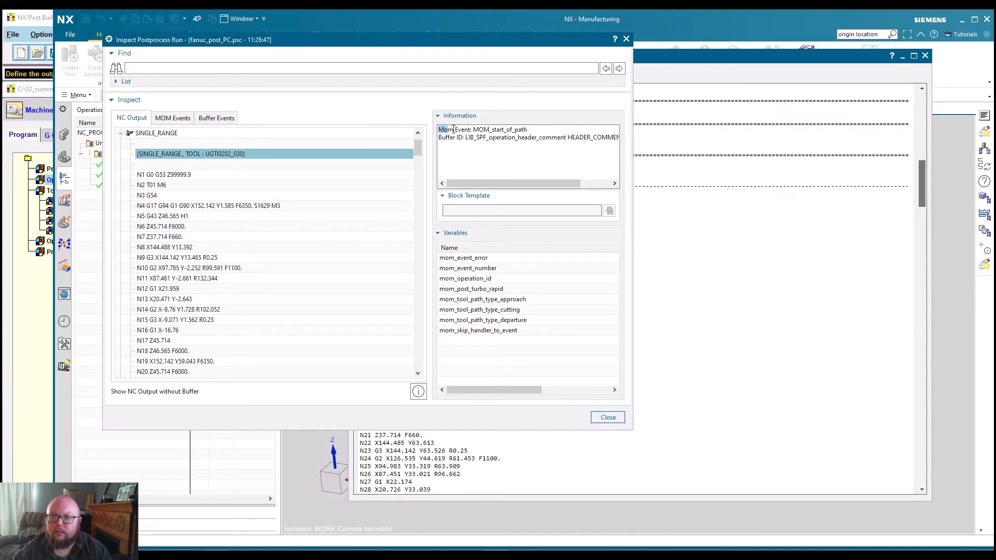
pyautogui.moveTo(453, 129); pyautogui.dragTo(536, 131)
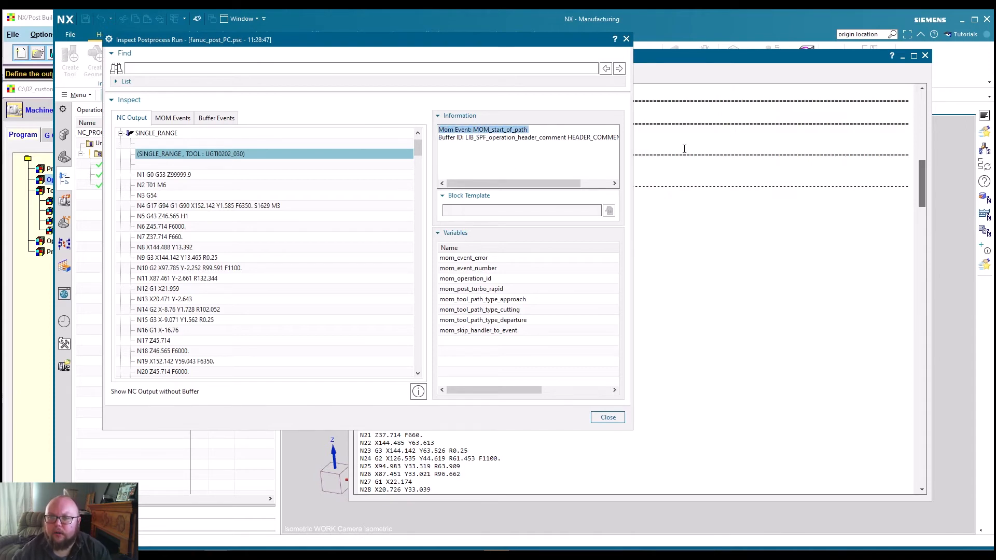
pyautogui.click(157, 158)
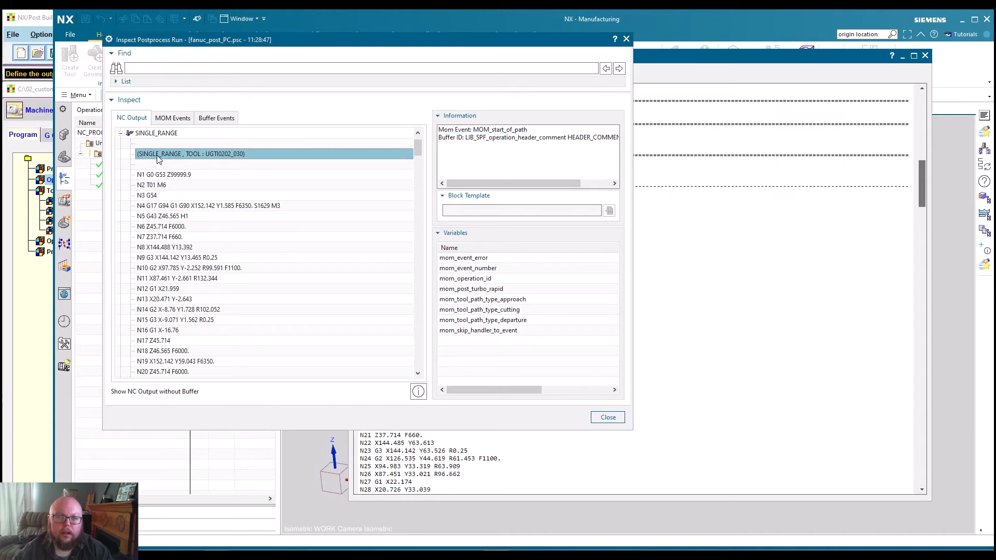
# Step: Locate the operation comment among the buffer events and inspect the default tags of LIB_SPF_operation_header_comment HEADER_COMMENT
pyautogui.click(214, 119)
pyautogui.click(131, 119)
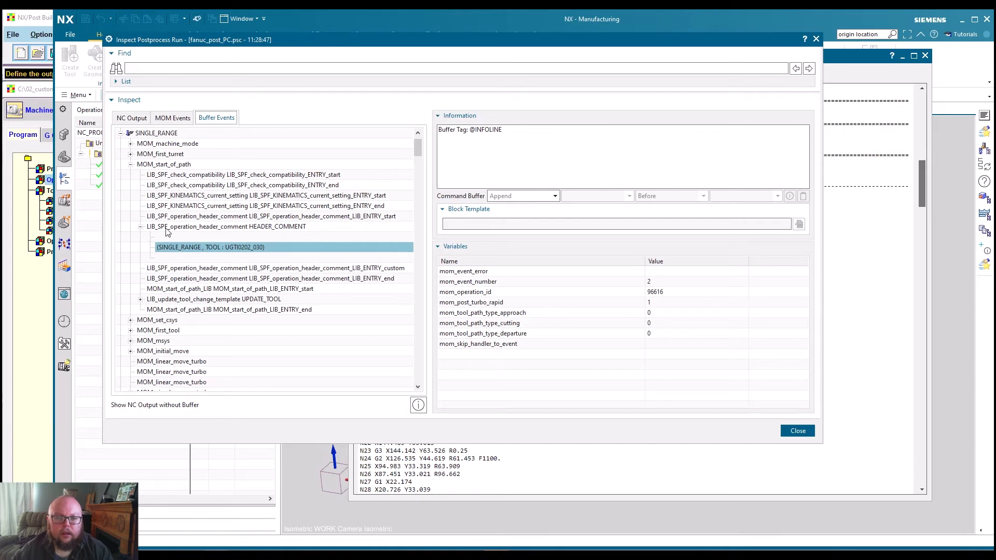
pyautogui.click(176, 238)
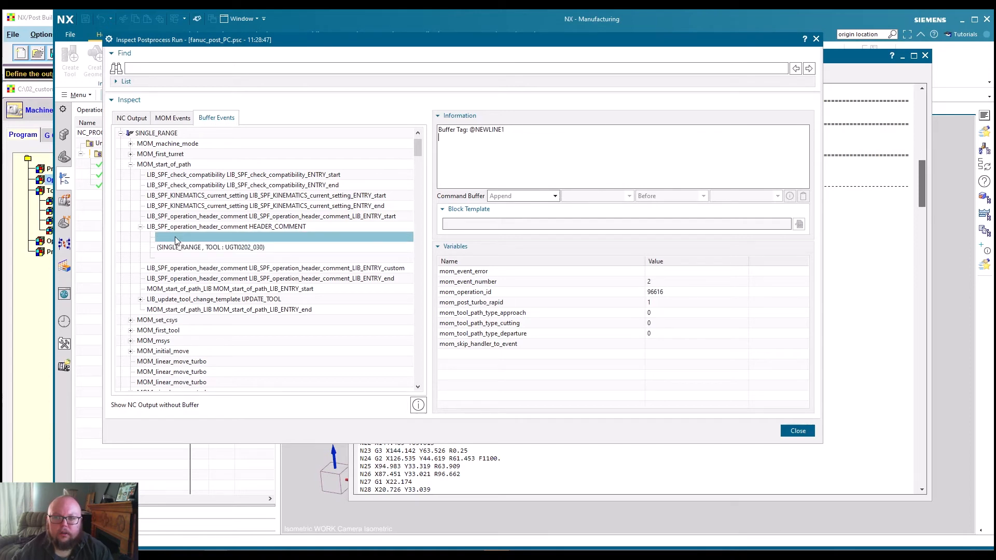
pyautogui.click(179, 228)
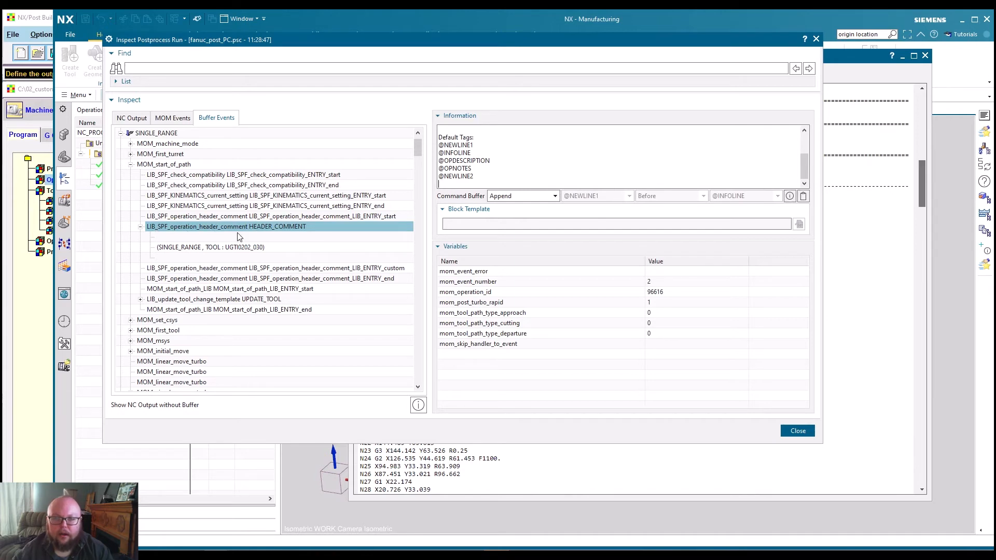
# Step: Compare the buffer tags of the comment line and the blank lines around it with the HEADER_COMMENT default tags
pyautogui.click(217, 238)
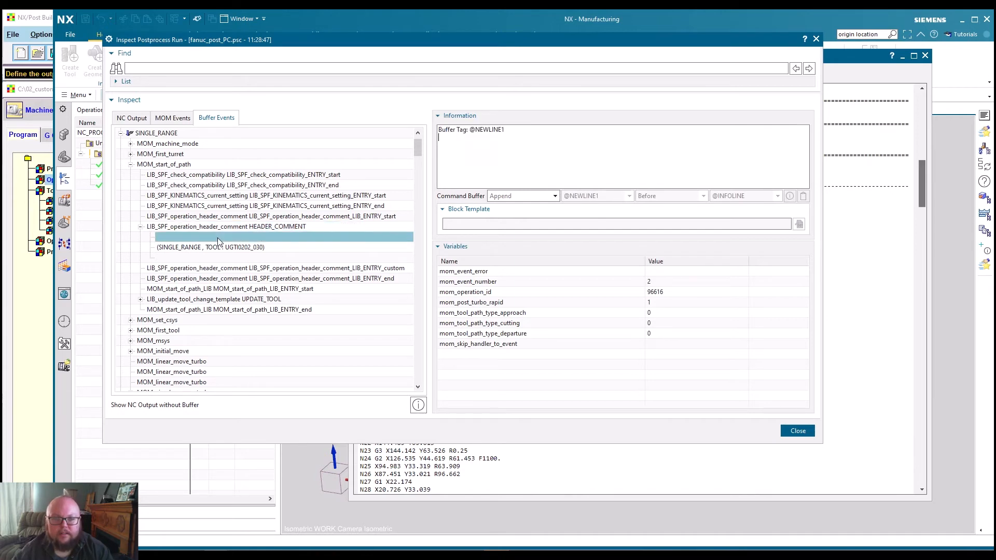
pyautogui.click(212, 248)
pyautogui.click(209, 260)
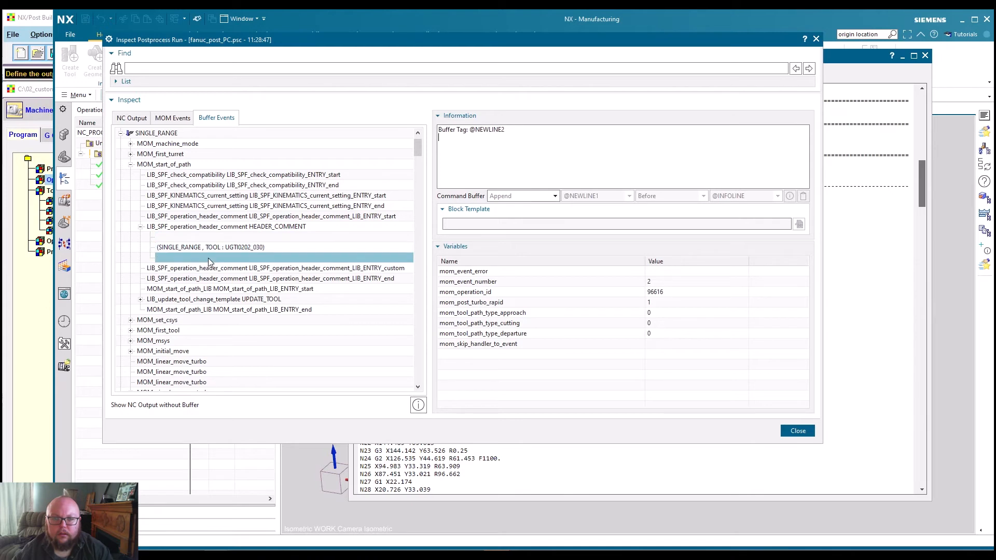
pyautogui.click(201, 237)
pyautogui.click(202, 249)
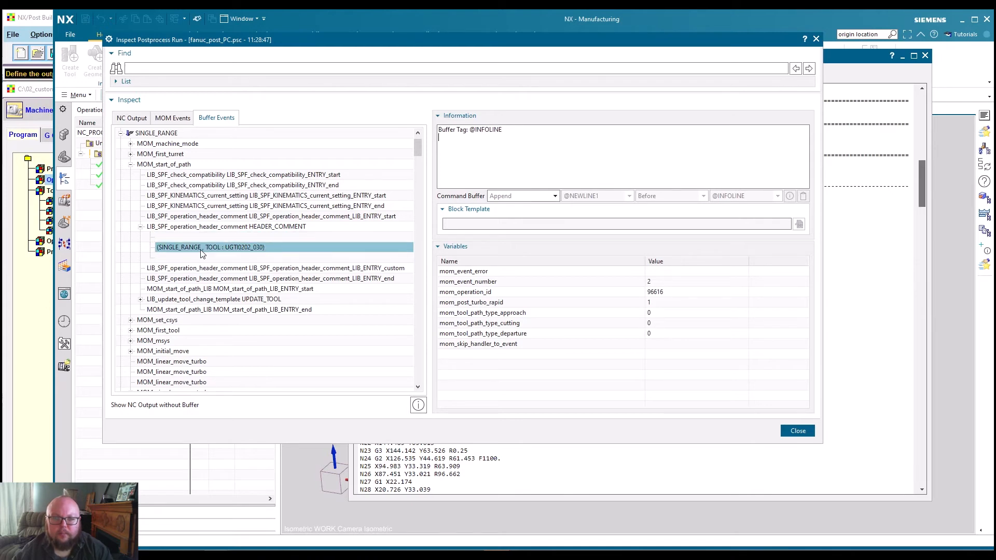
pyautogui.click(201, 255)
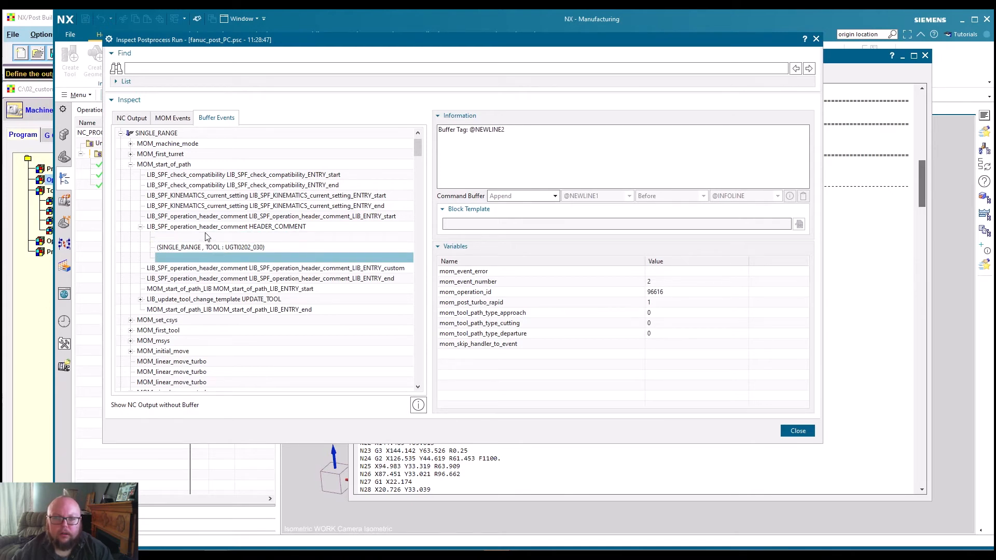
pyautogui.click(205, 237)
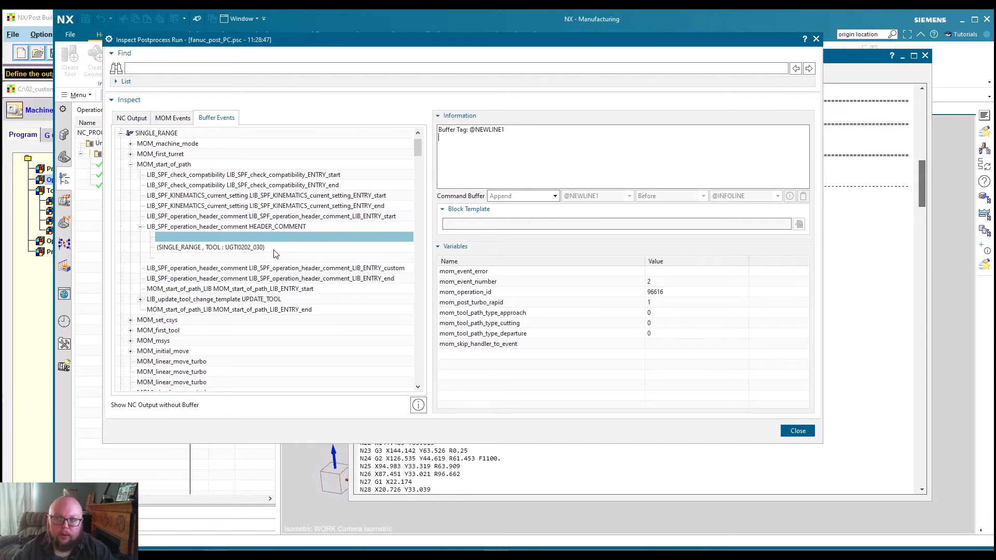
pyautogui.click(241, 247)
pyautogui.click(241, 228)
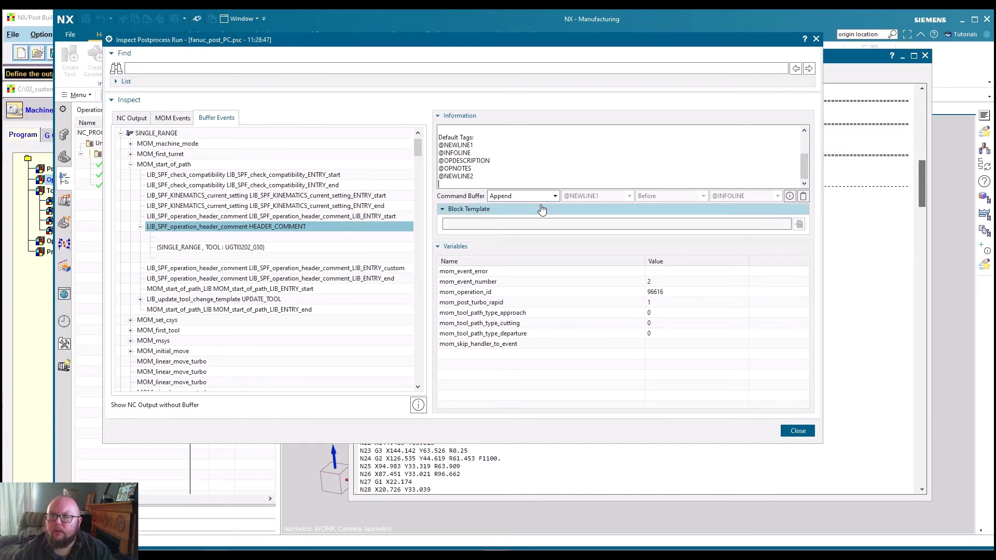
# Step: Check the buffer tags of the blank lines directly above and below the SINGLE_RANGE operation comment
pyautogui.click(177, 239)
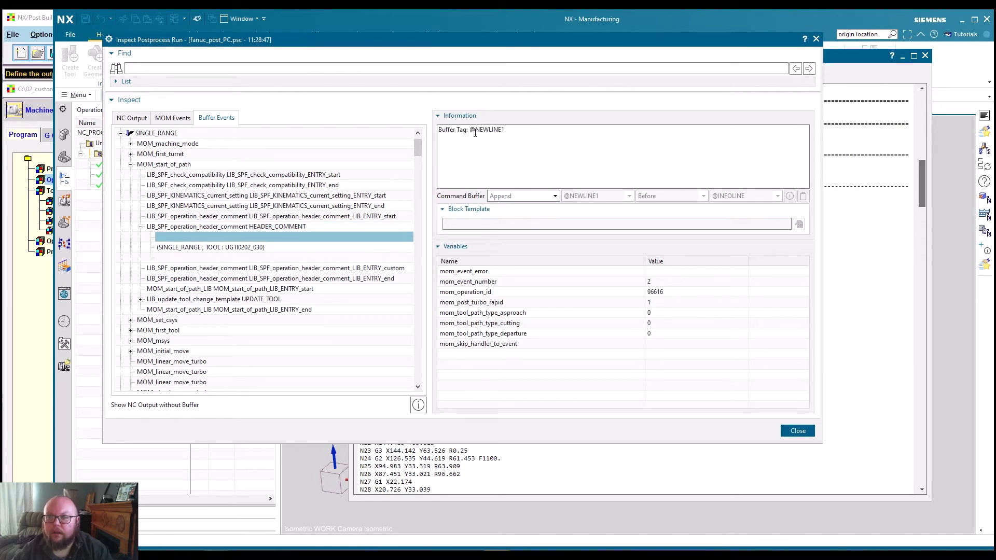
pyautogui.click(260, 257)
pyautogui.click(496, 151)
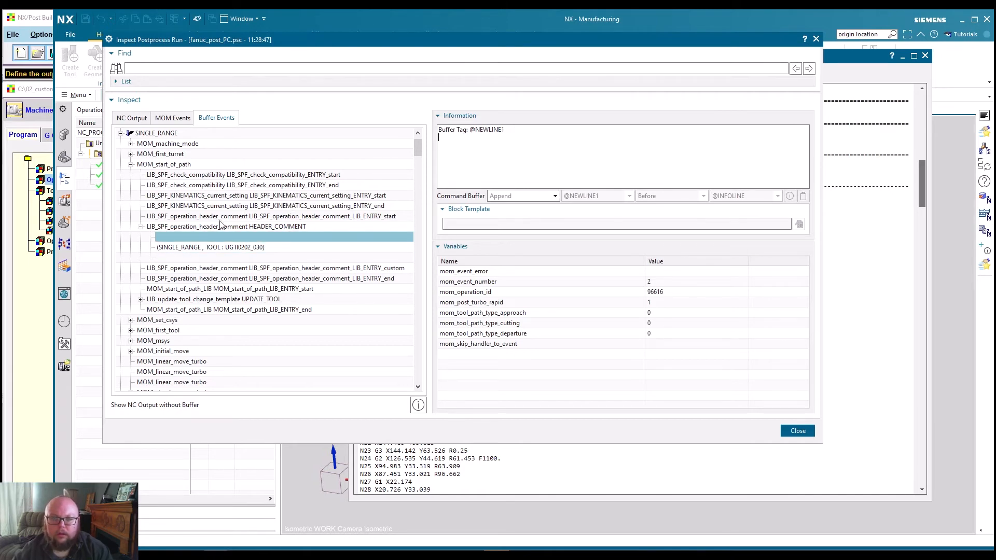
pyautogui.click(304, 227)
pyautogui.click(555, 197)
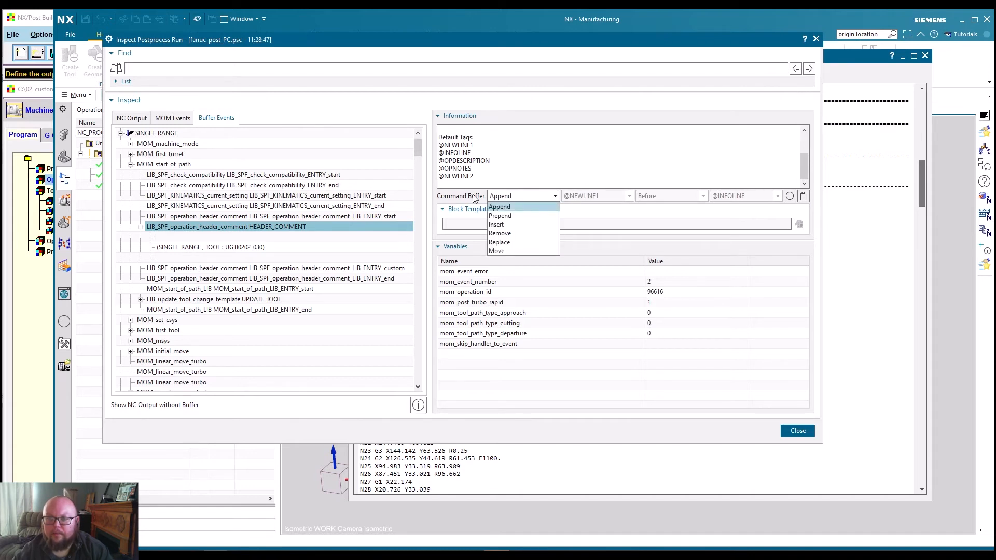
pyautogui.click(523, 235)
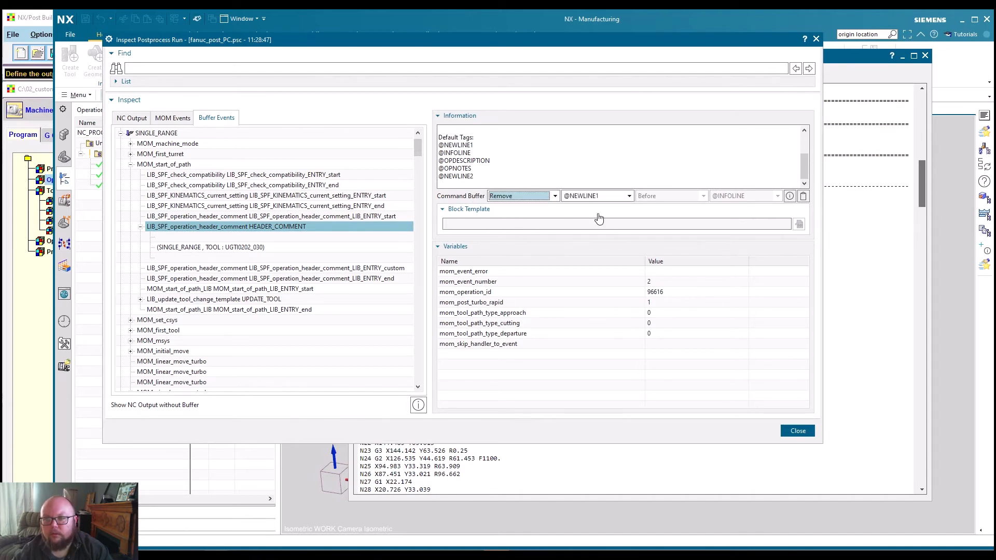
pyautogui.click(612, 196)
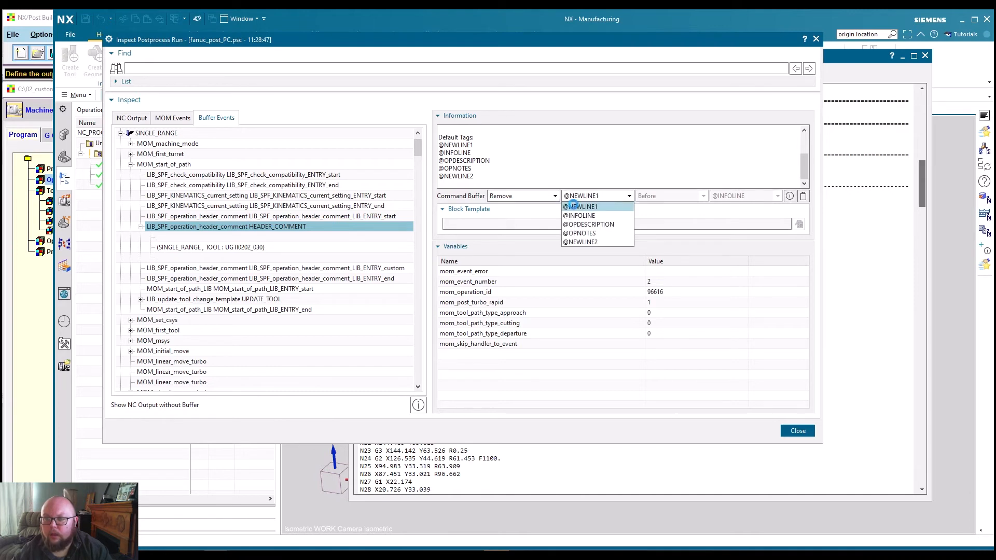
pyautogui.click(575, 203)
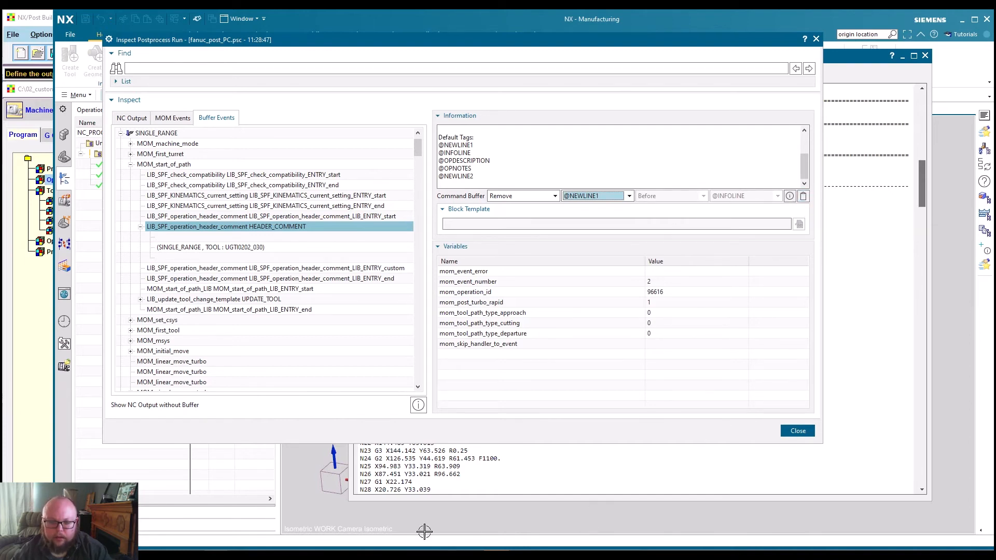
# Step: Add a layer to fanuc_post_PC with name and file name community, creating its directory and TCL file but no definition file
pyautogui.click(591, 480)
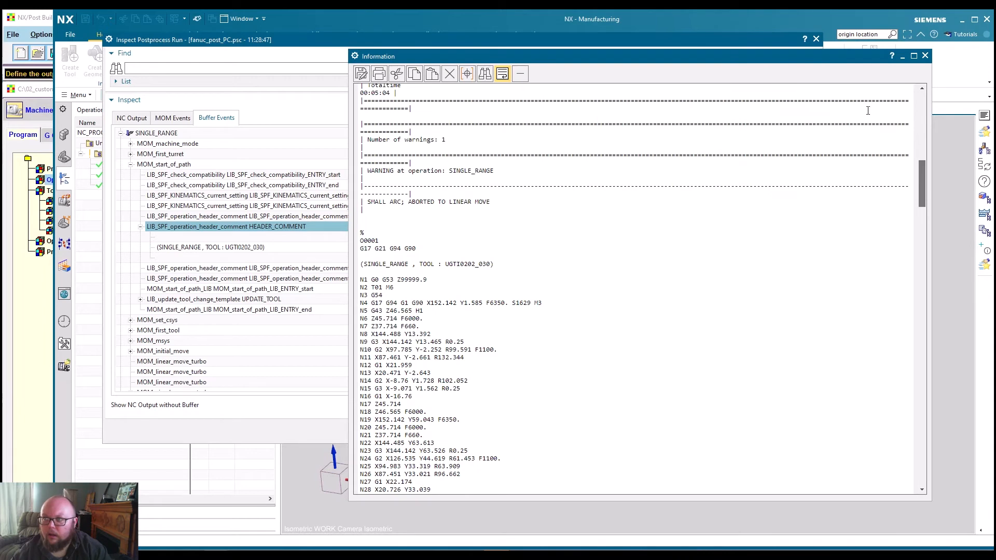
pyautogui.click(925, 56)
pyautogui.click(860, 428)
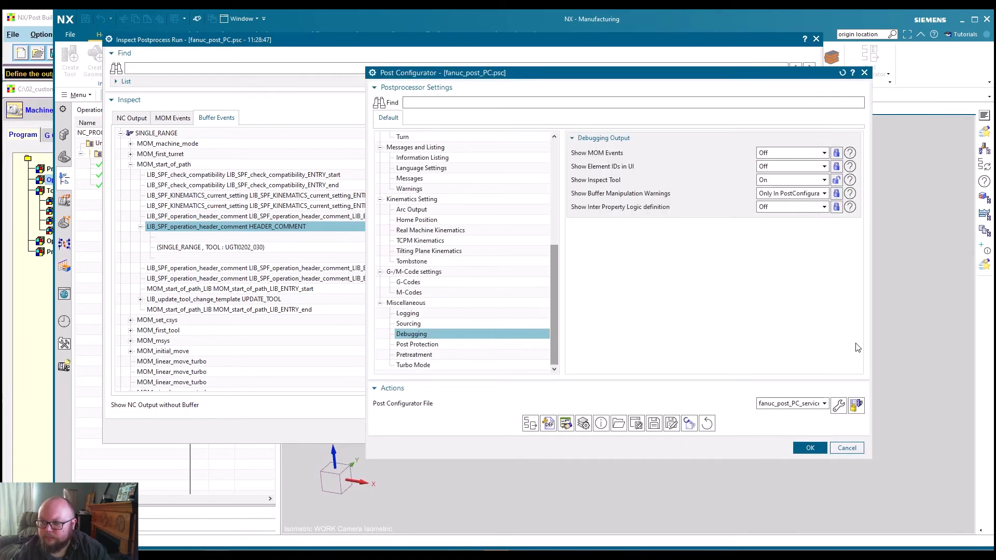
pyautogui.click(584, 423)
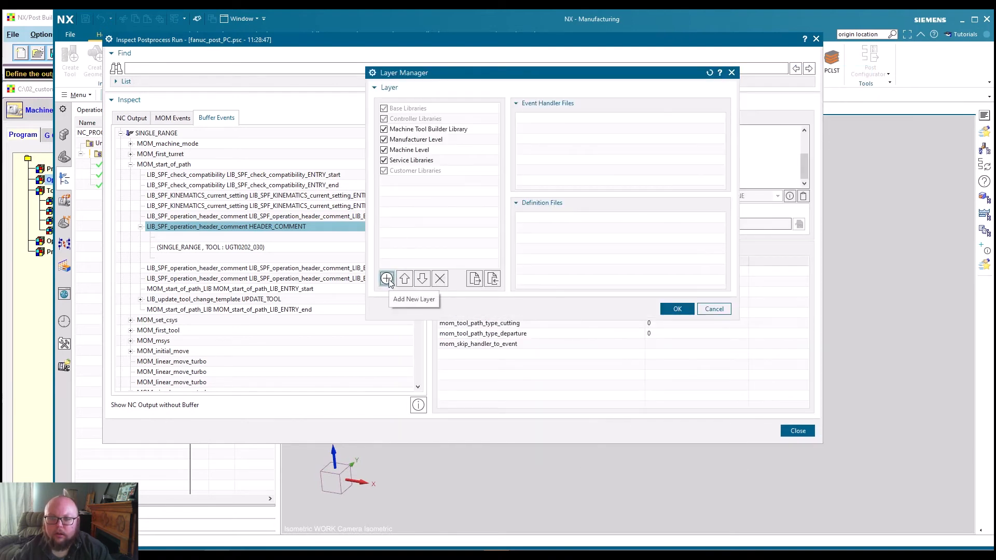
pyautogui.click(386, 279)
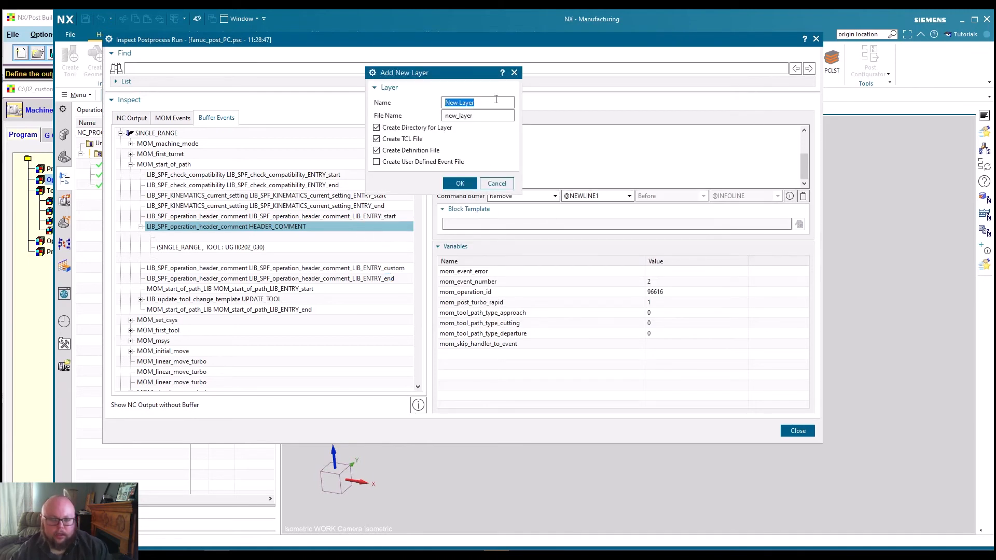
pyautogui.write('c')
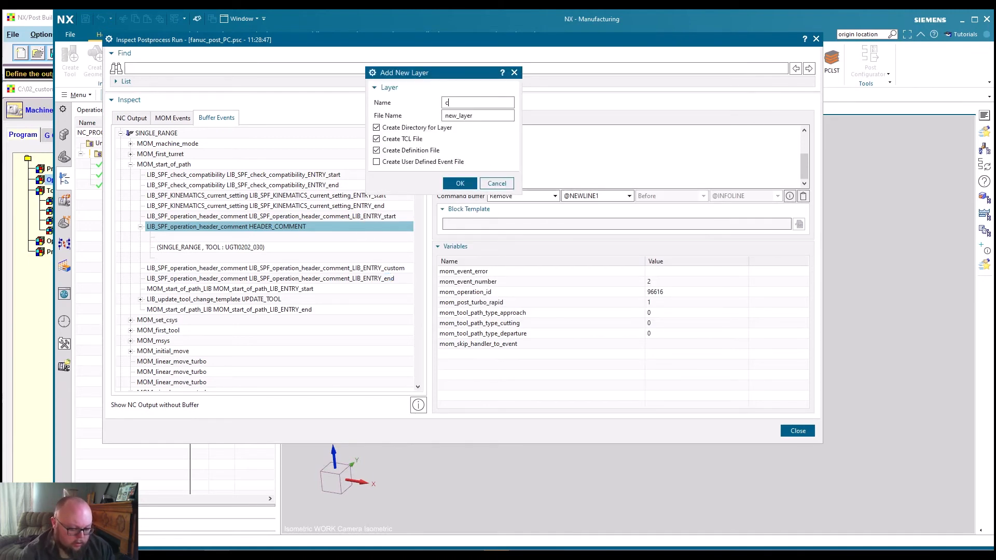
pyautogui.write('ommunity')
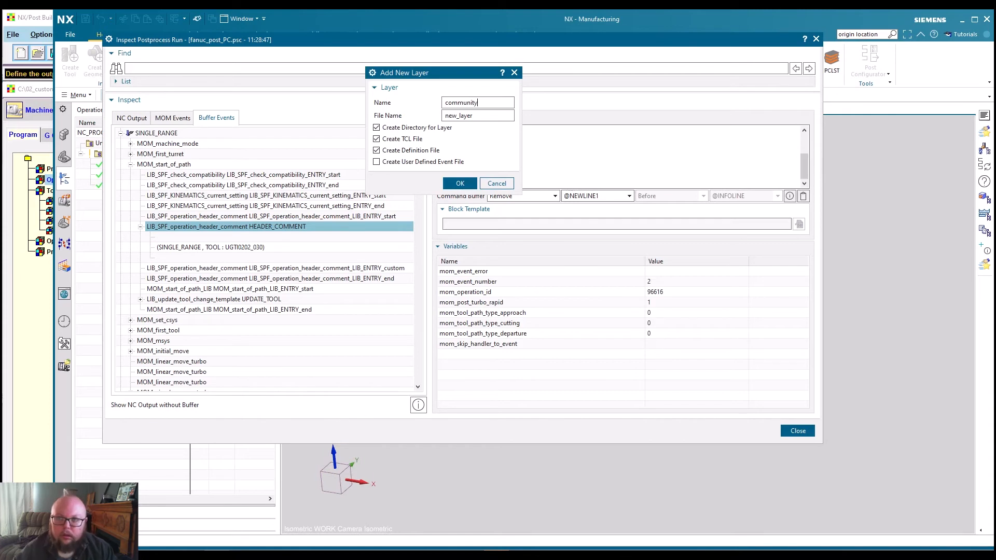
pyautogui.press('Tab')
pyautogui.write('comm')
pyautogui.press('BackSpace')
pyautogui.write('munity')
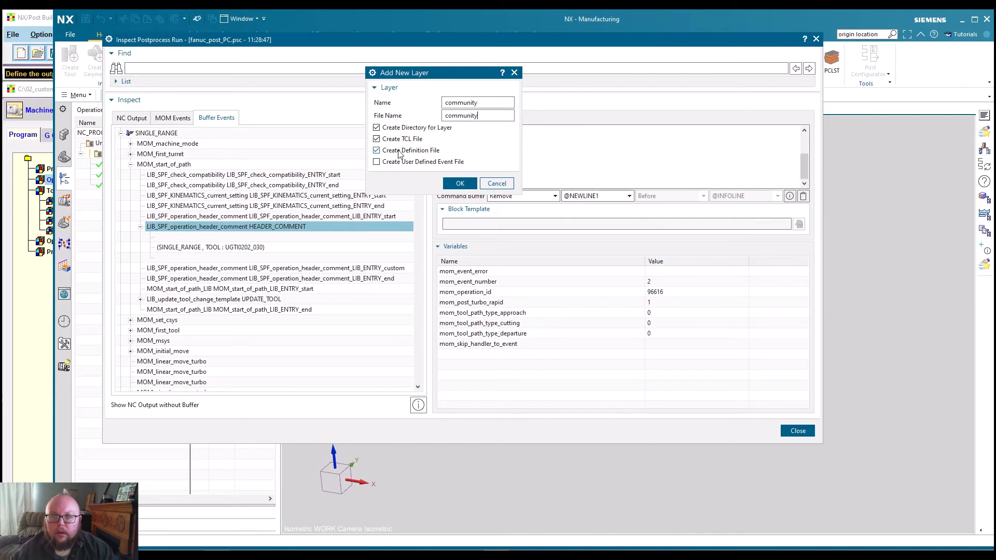
pyautogui.click(377, 150)
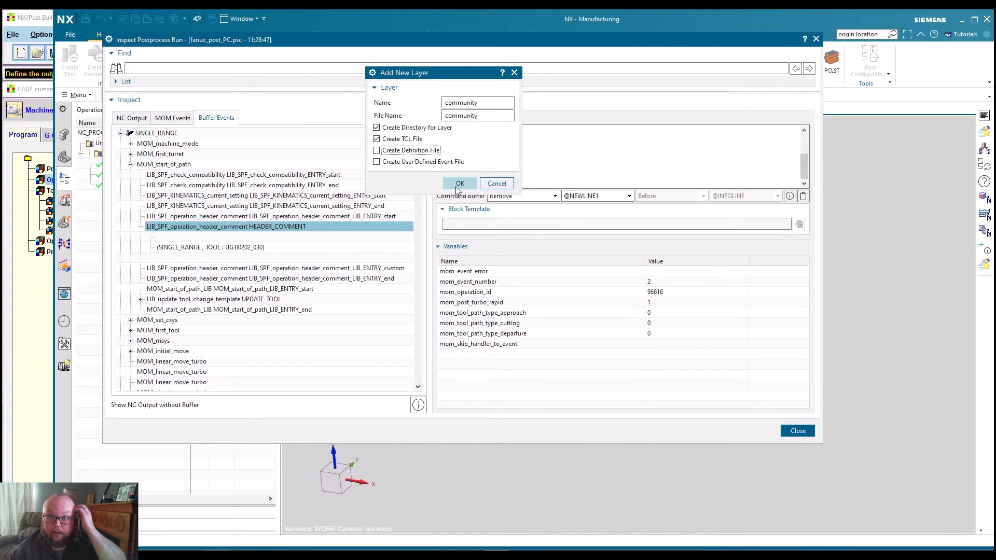
pyautogui.click(460, 183)
pyautogui.click(676, 309)
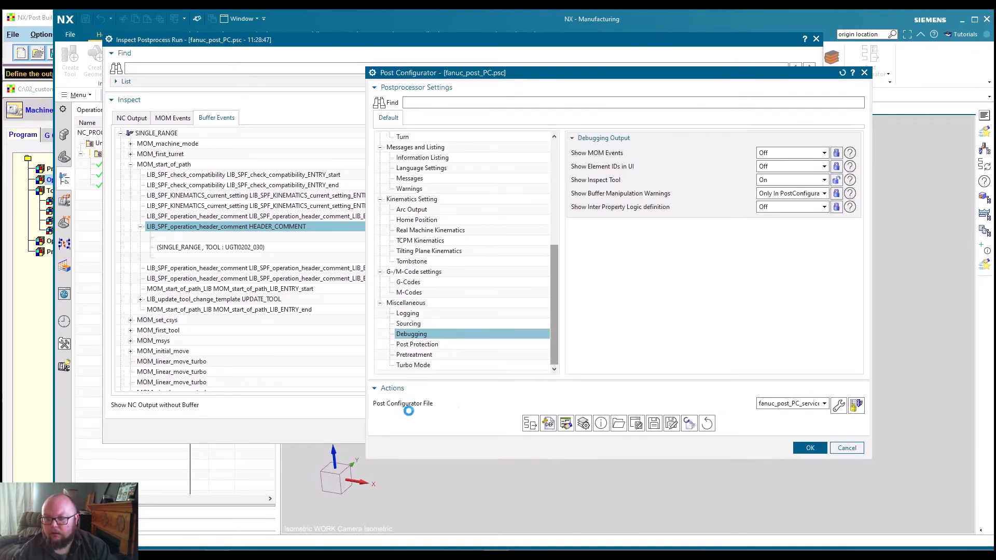
# Step: Open community.tcl for editing in an enlarged editor window and review its template sections
pyautogui.click(824, 403)
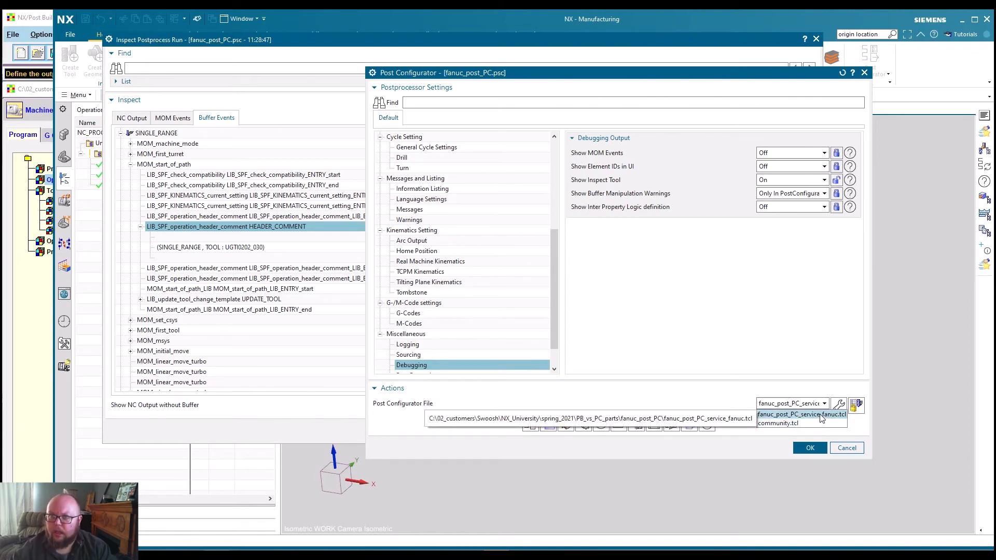
pyautogui.click(772, 423)
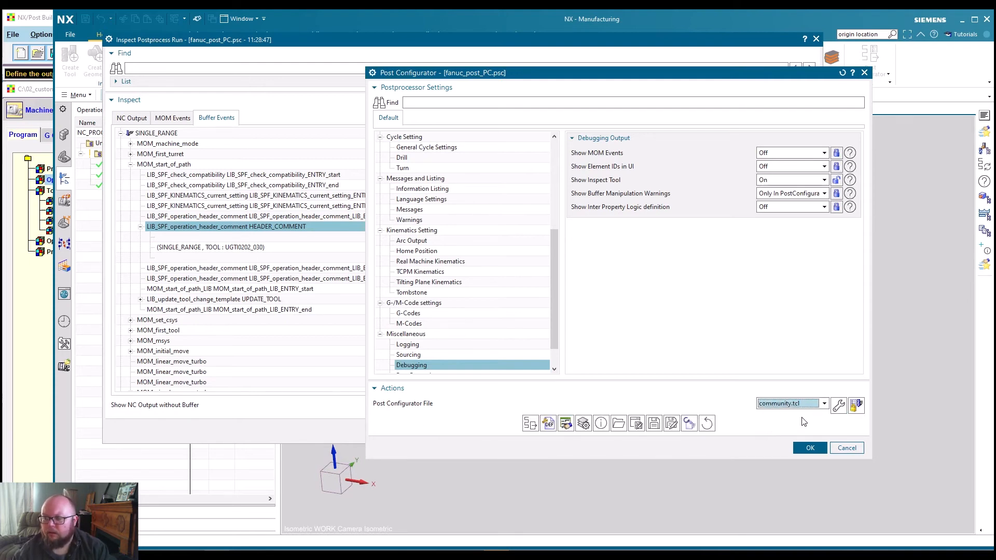
pyautogui.click(838, 406)
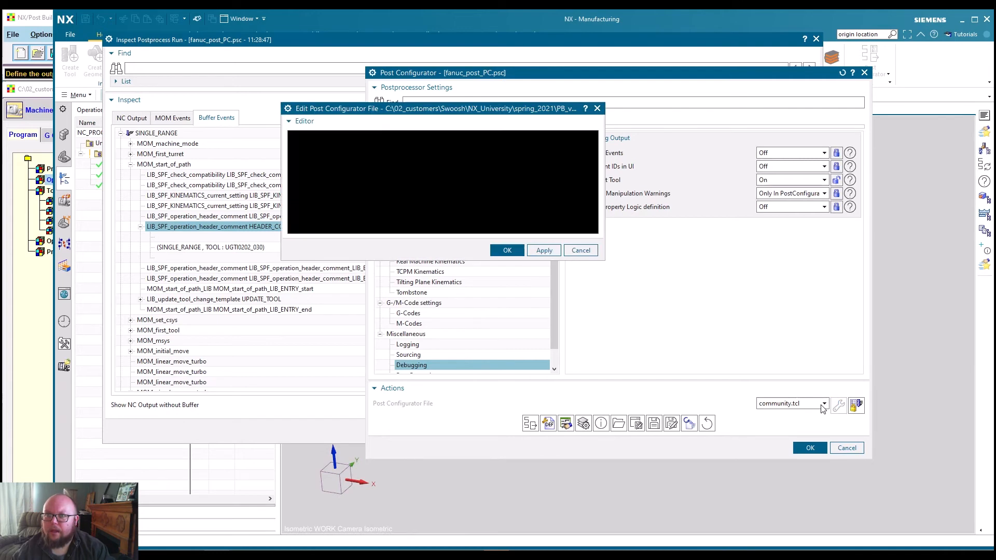
pyautogui.moveTo(603, 259); pyautogui.dragTo(774, 458)
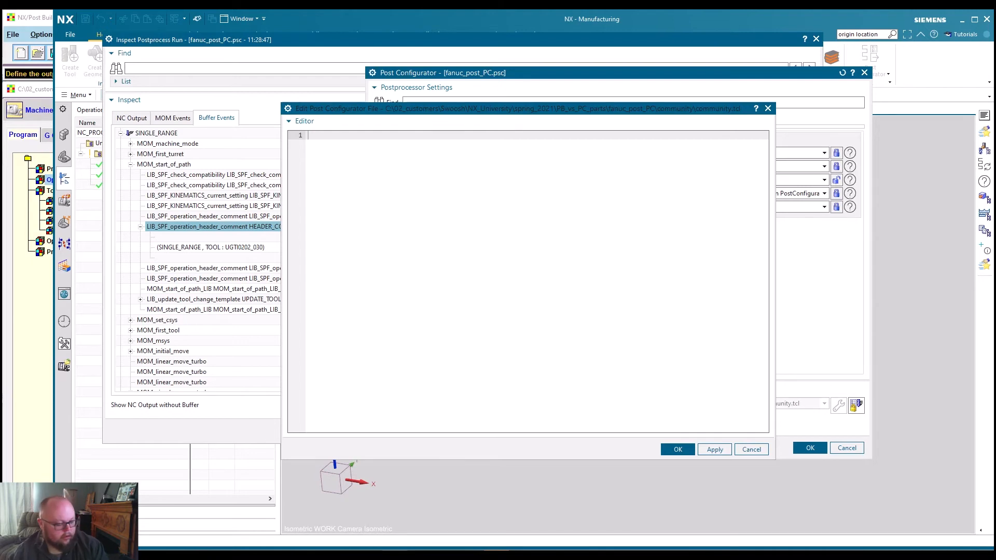
pyautogui.click(449, 187)
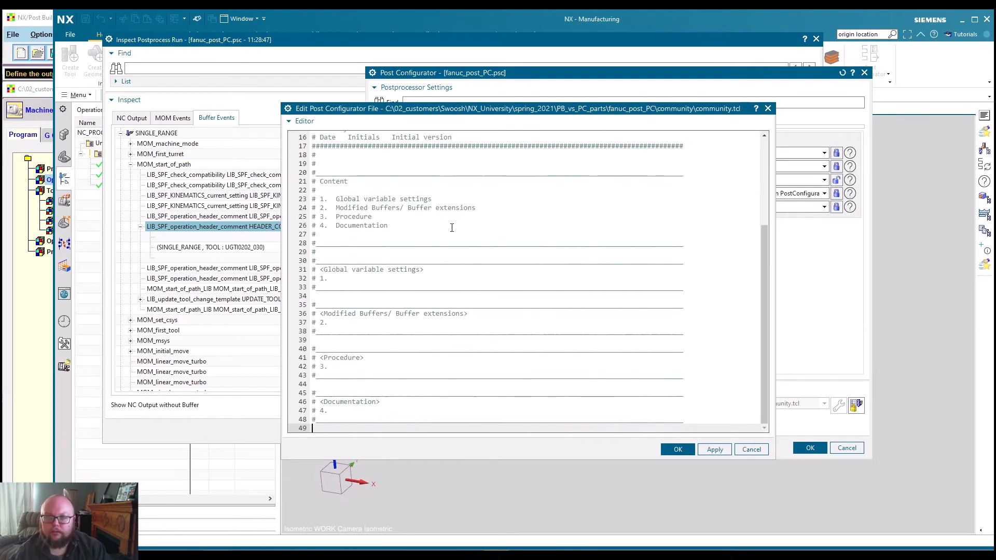
pyautogui.scroll(5, 454, 243)
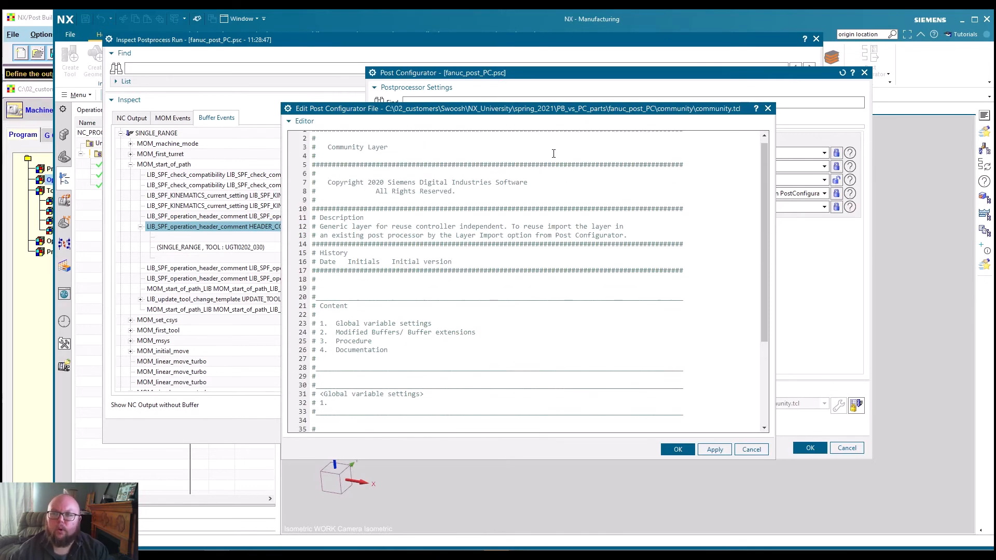
pyautogui.moveTo(473, 113); pyautogui.dragTo(534, 95)
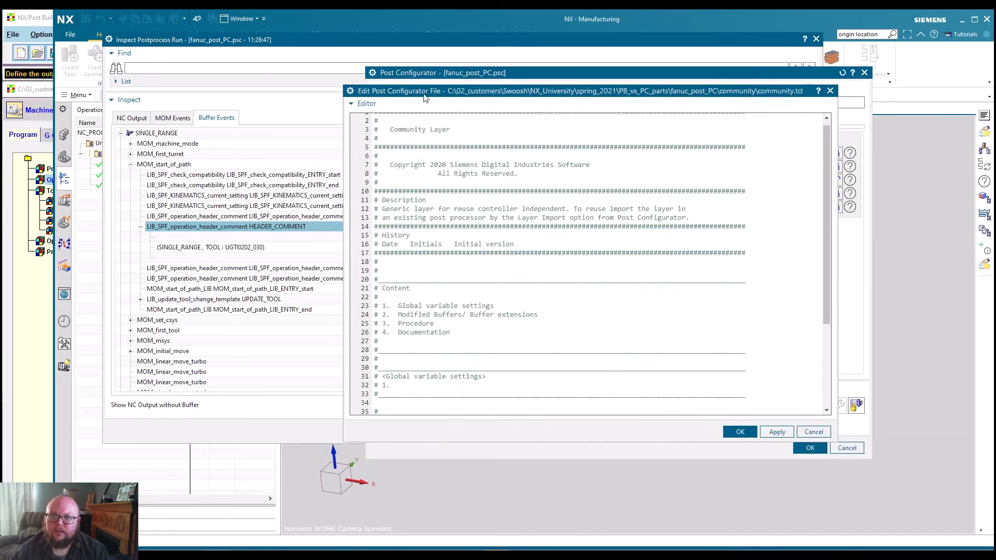
pyautogui.scroll(1, 415, 298)
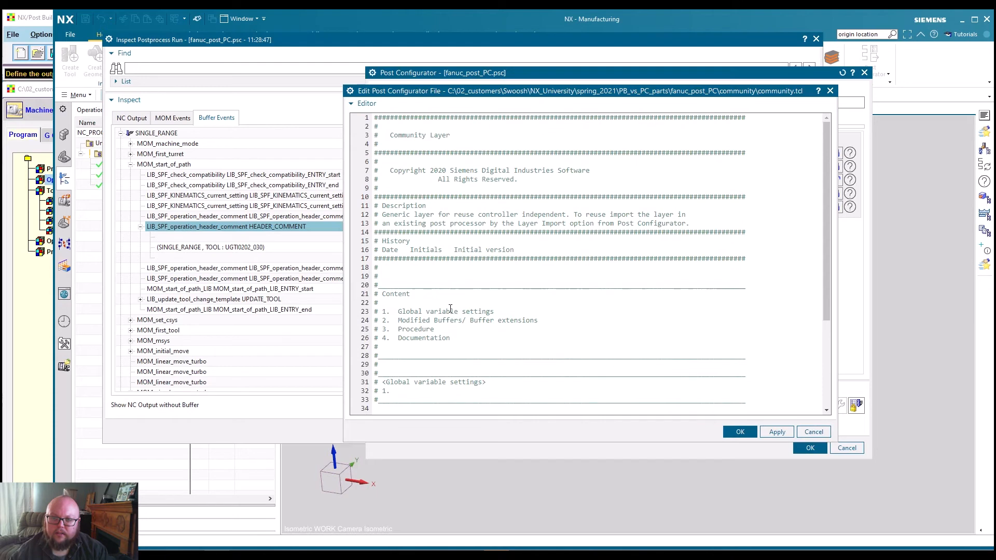
pyautogui.scroll(-4, 440, 306)
pyautogui.scroll(-2, 393, 315)
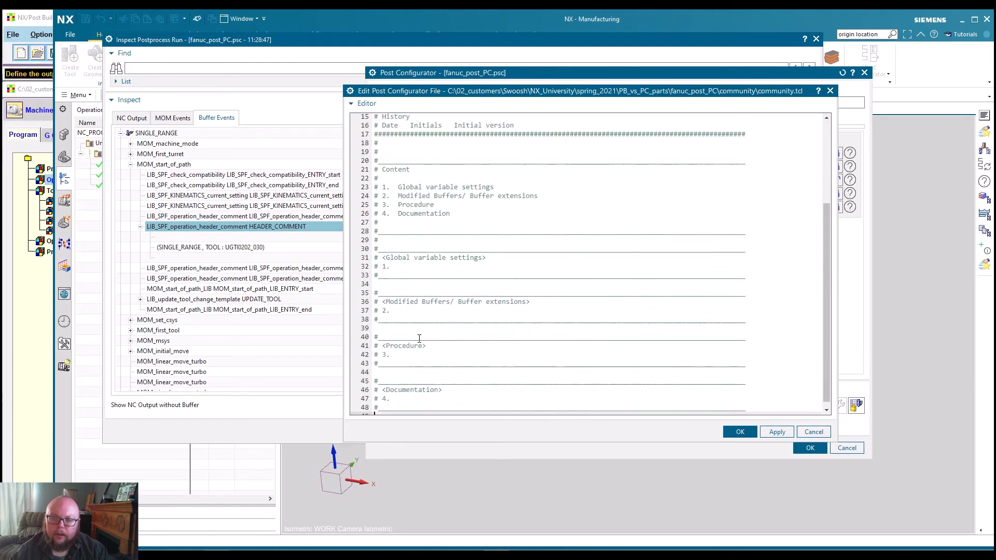
pyautogui.click(376, 278)
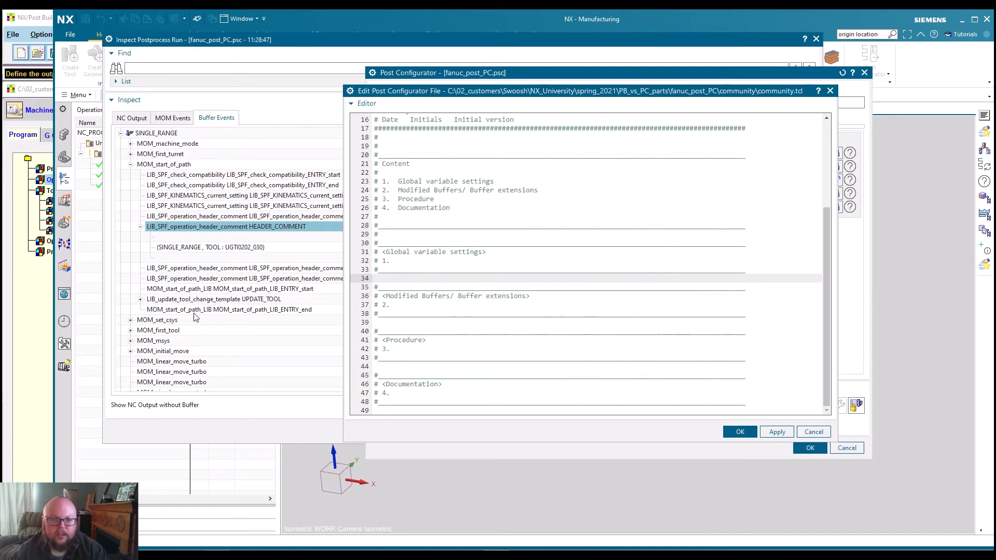
pyautogui.click(206, 232)
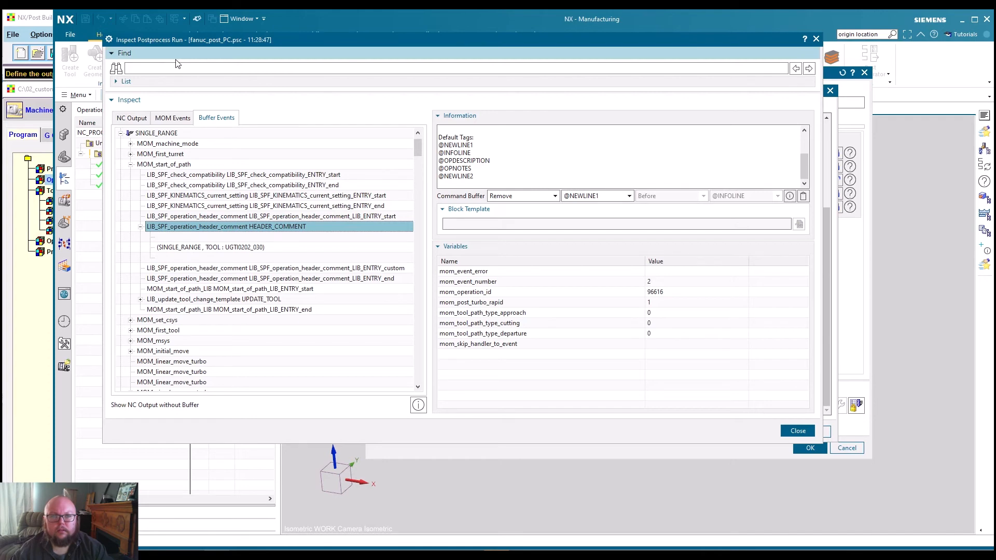
pyautogui.click(804, 197)
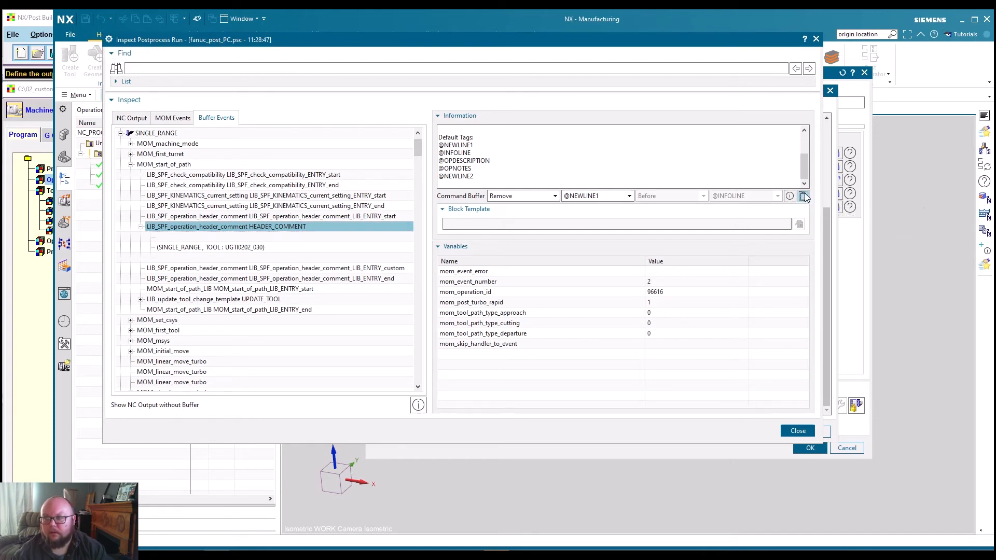
pyautogui.click(836, 292)
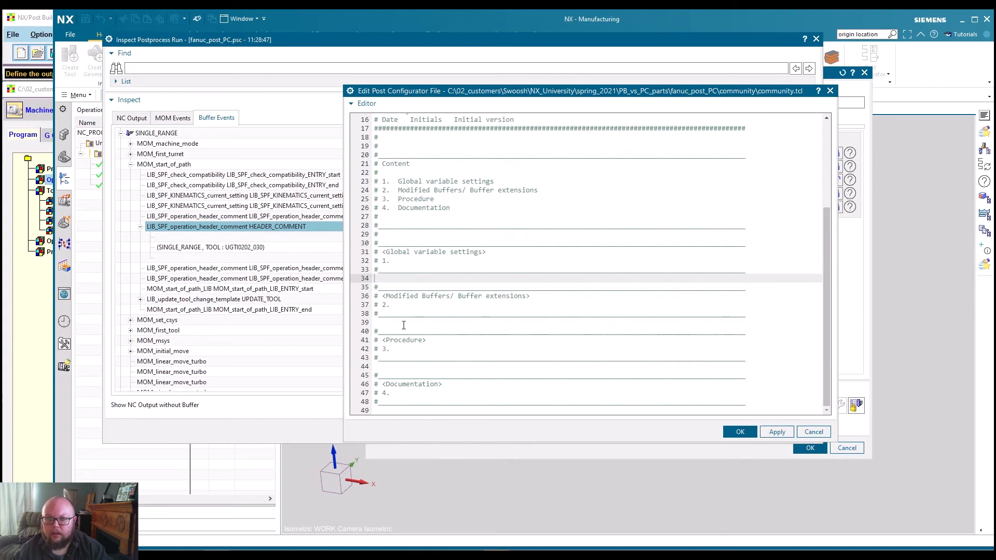
pyautogui.click(379, 322)
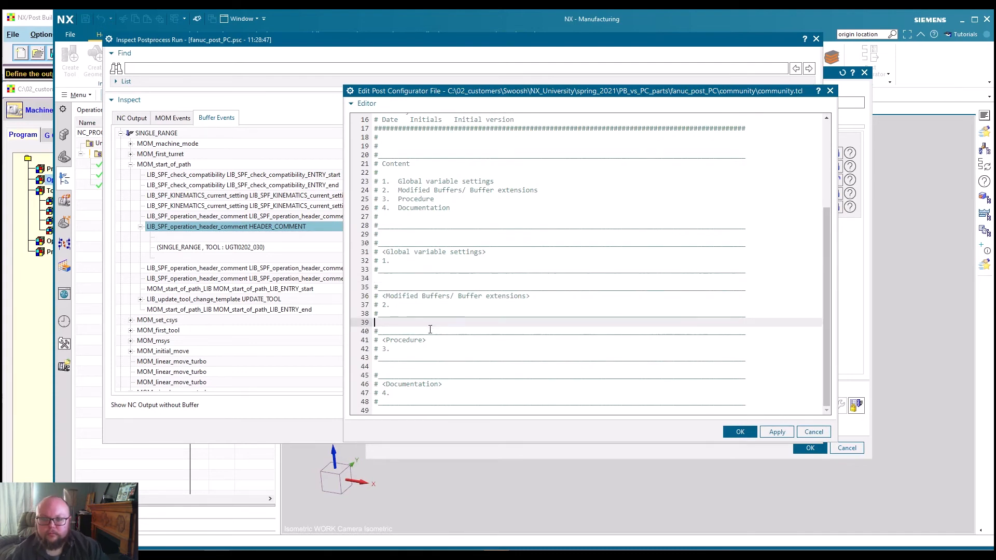
pyautogui.hotkey('ctrl', 'v')
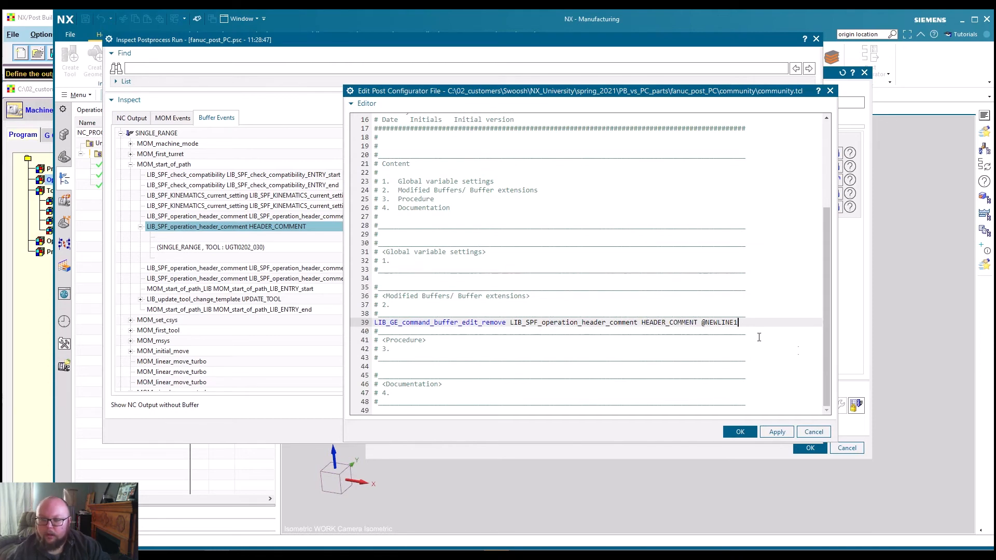
pyautogui.press('Return')
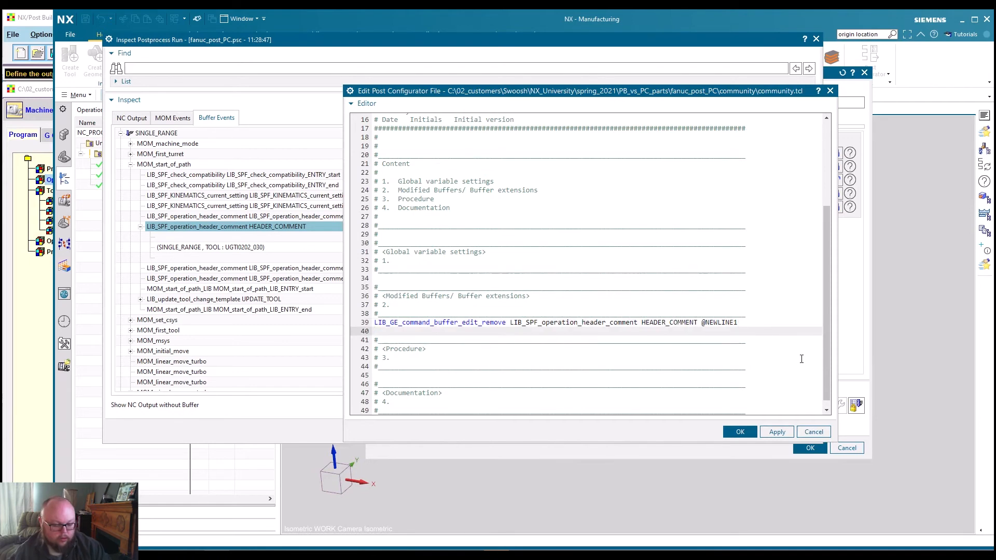
pyautogui.hotkey('ctrl', 'v')
pyautogui.press('BackSpace')
pyautogui.write('2')
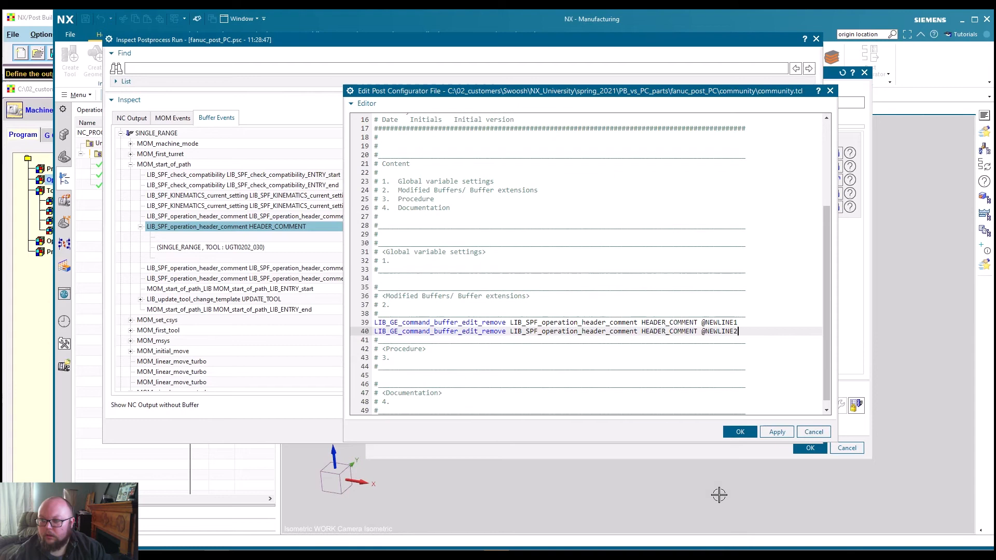
pyautogui.click(731, 432)
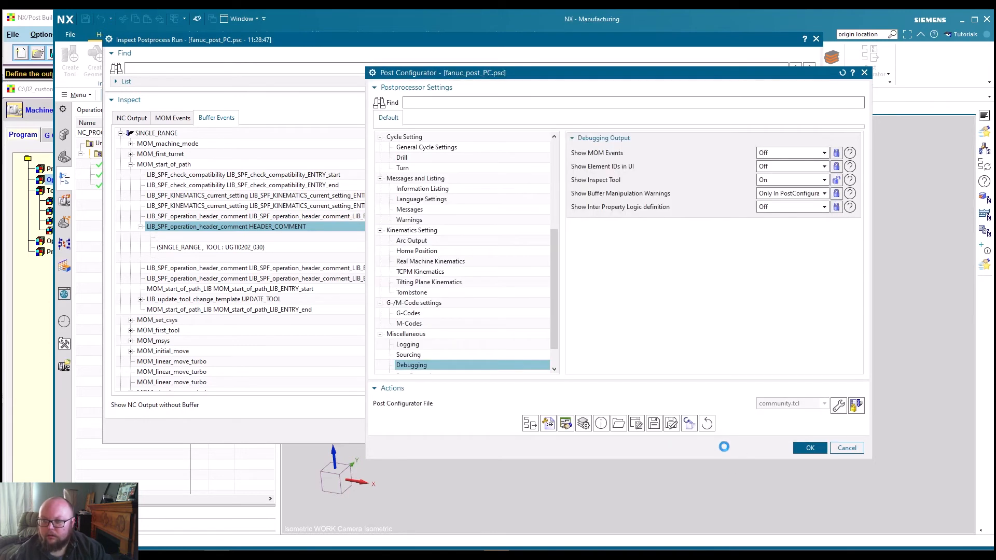
# Step: Save the post changes and postprocess SINGLE_RANGE again, closing the previous inspection window and the output listing
pyautogui.click(654, 424)
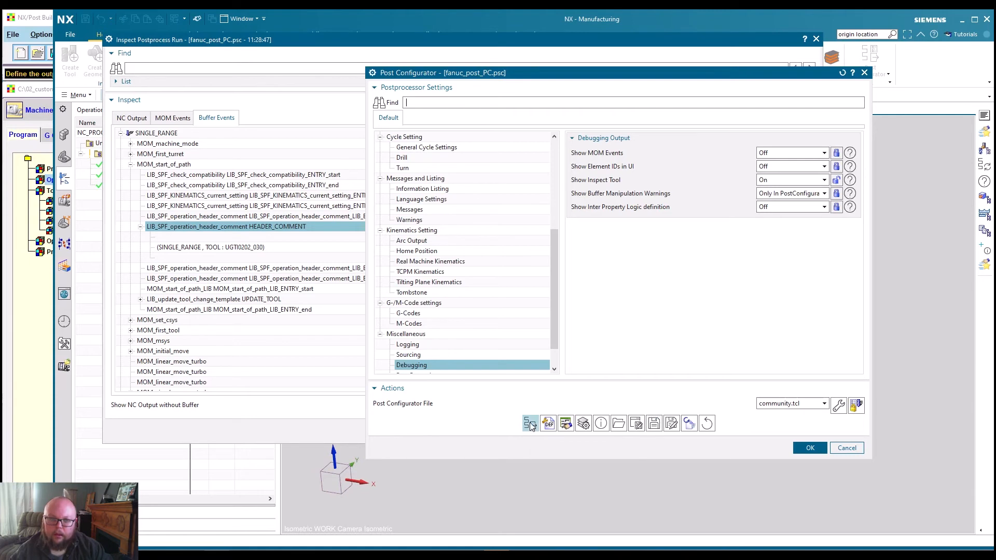
pyautogui.click(816, 39)
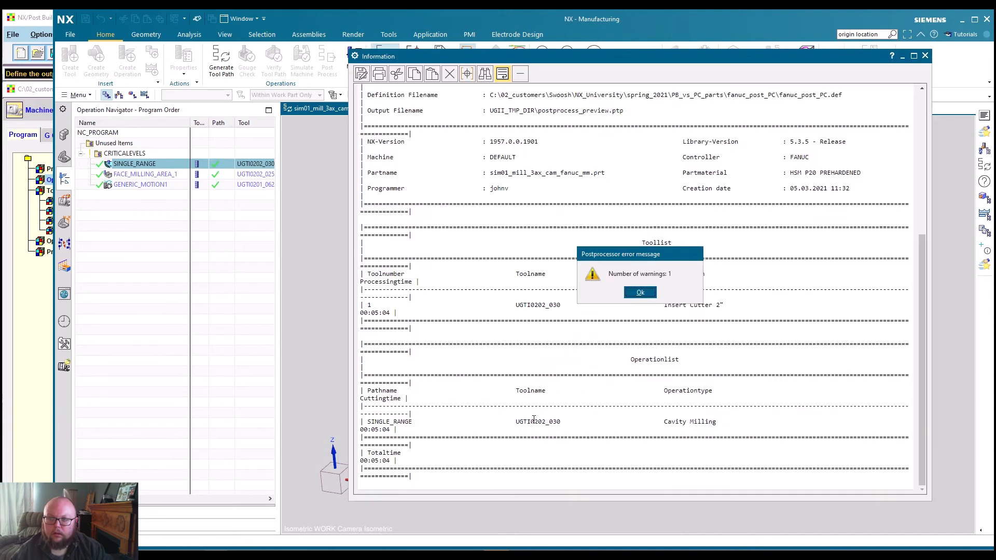
pyautogui.click(639, 291)
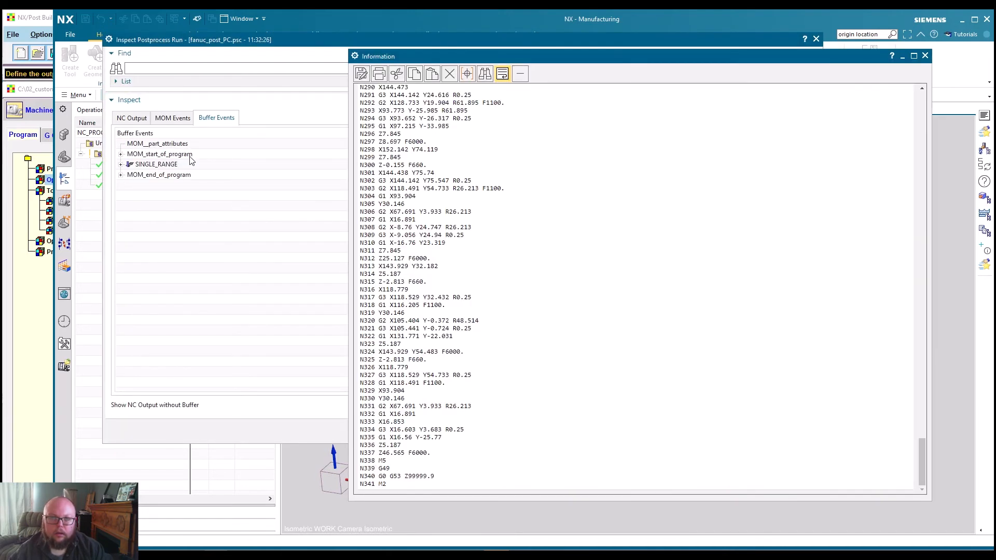
pyautogui.click(925, 55)
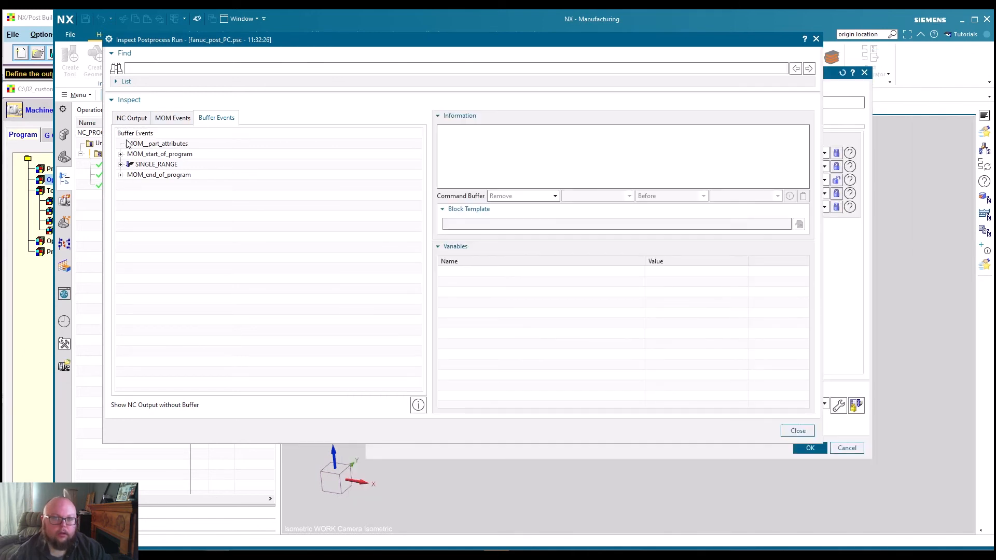
# Step: Examine the SINGLE_RANGE header comment line in the new run's NC output
pyautogui.click(132, 118)
pyautogui.click(127, 185)
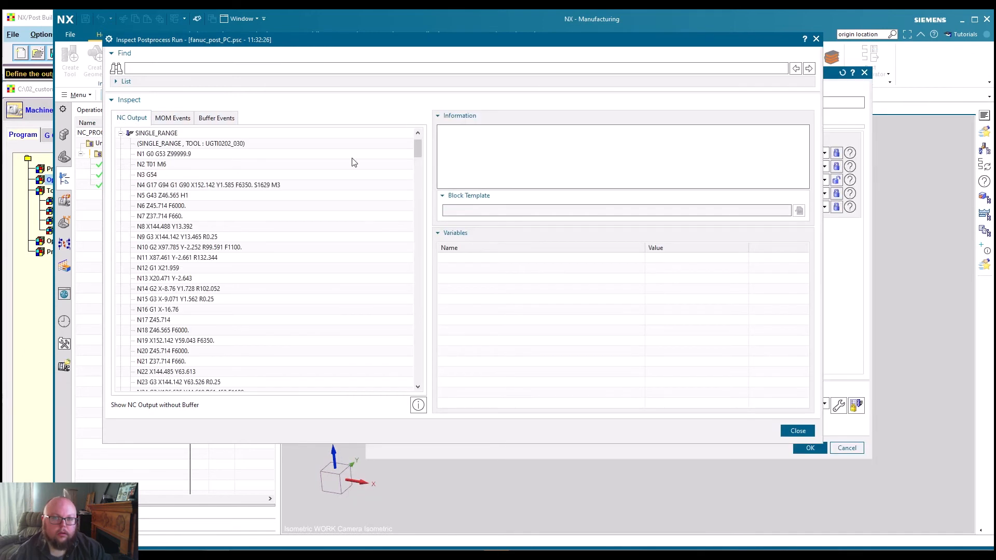
pyautogui.scroll(2, 264, 179)
pyautogui.click(183, 189)
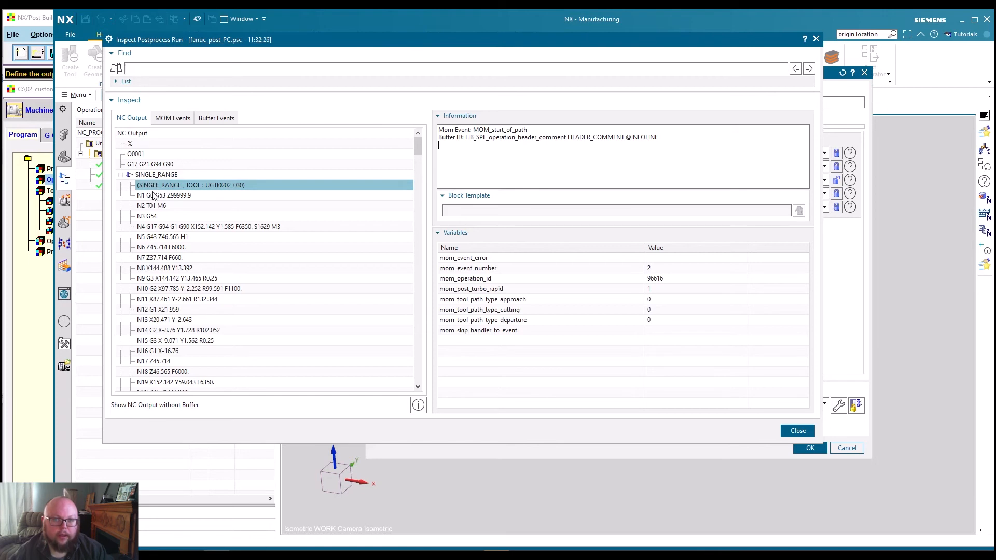
# Step: Examine the HEADER_COMMENT buffer event and the tag of its remaining comment line
pyautogui.click(213, 121)
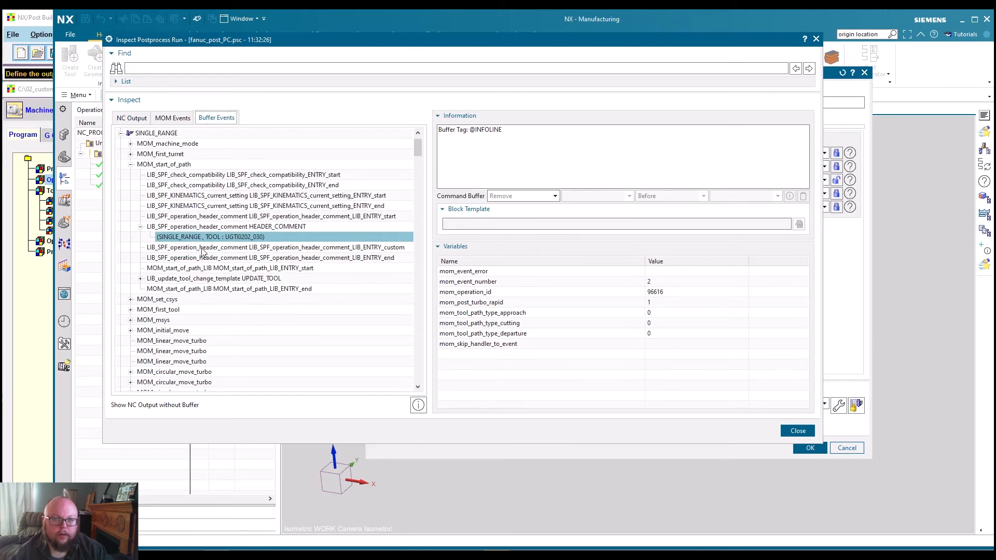
pyautogui.click(243, 228)
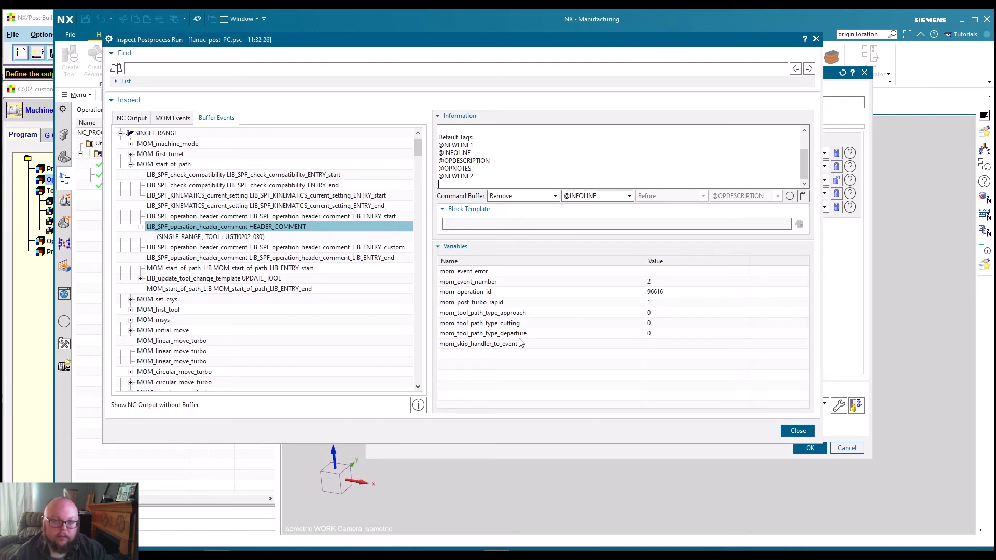
pyautogui.click(245, 238)
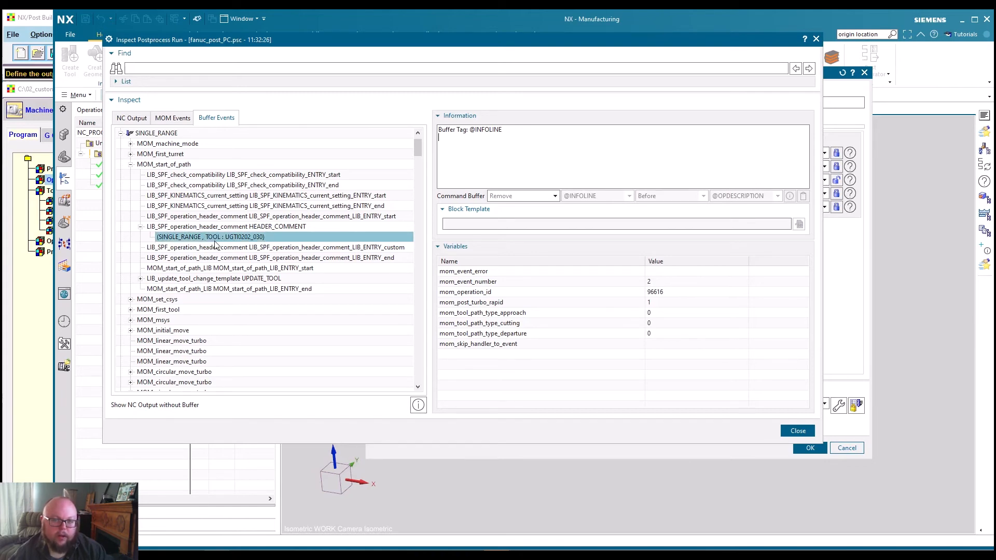
pyautogui.click(297, 229)
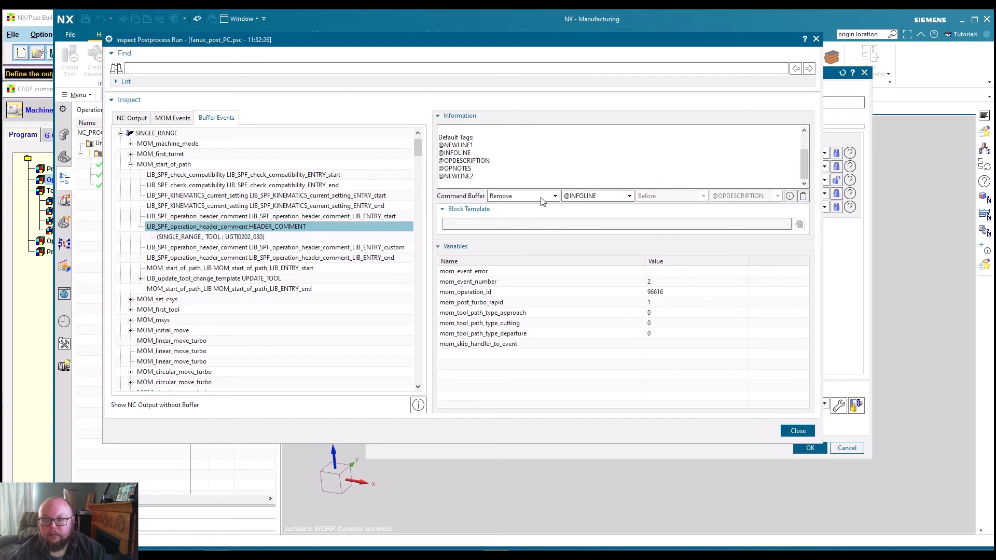
pyautogui.click(558, 198)
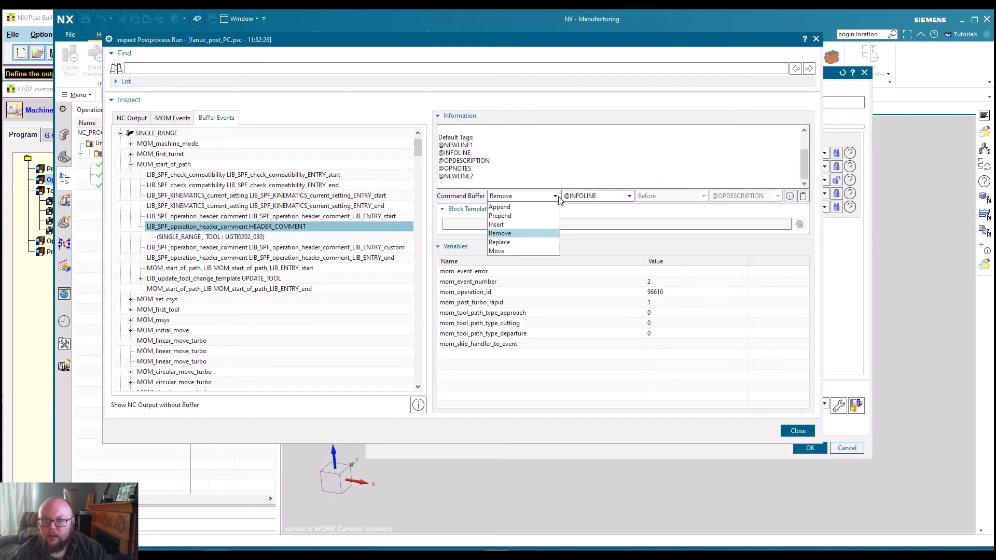
pyautogui.click(516, 242)
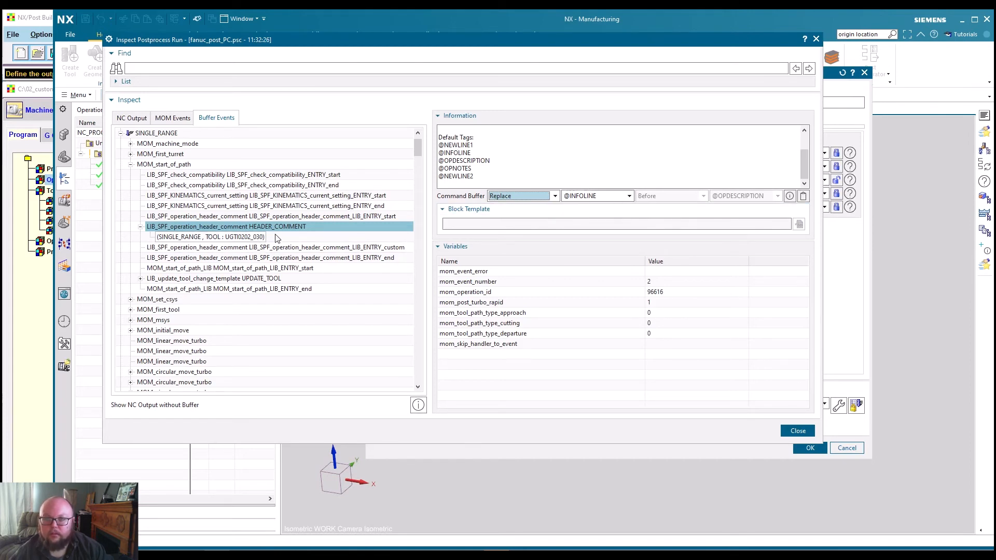
pyautogui.click(804, 198)
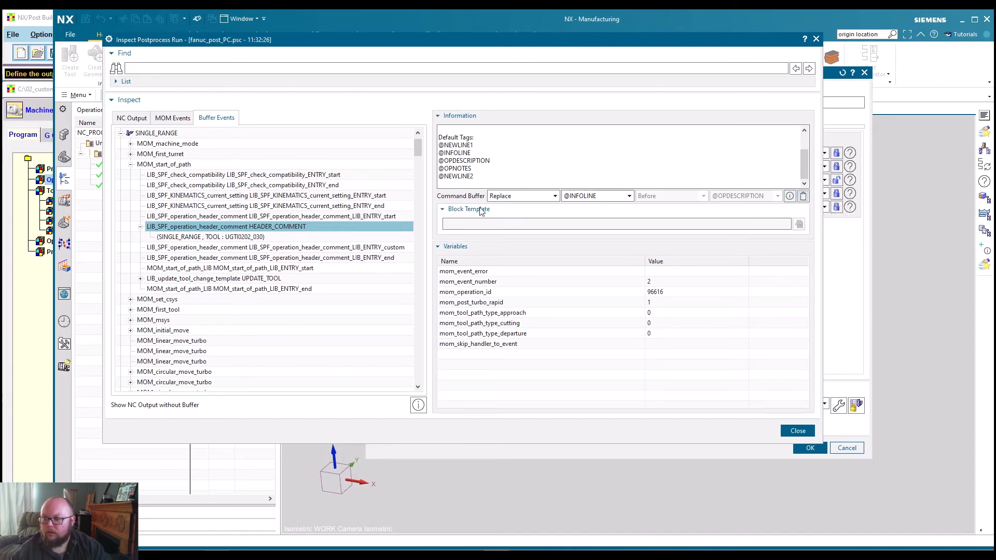
pyautogui.click(840, 405)
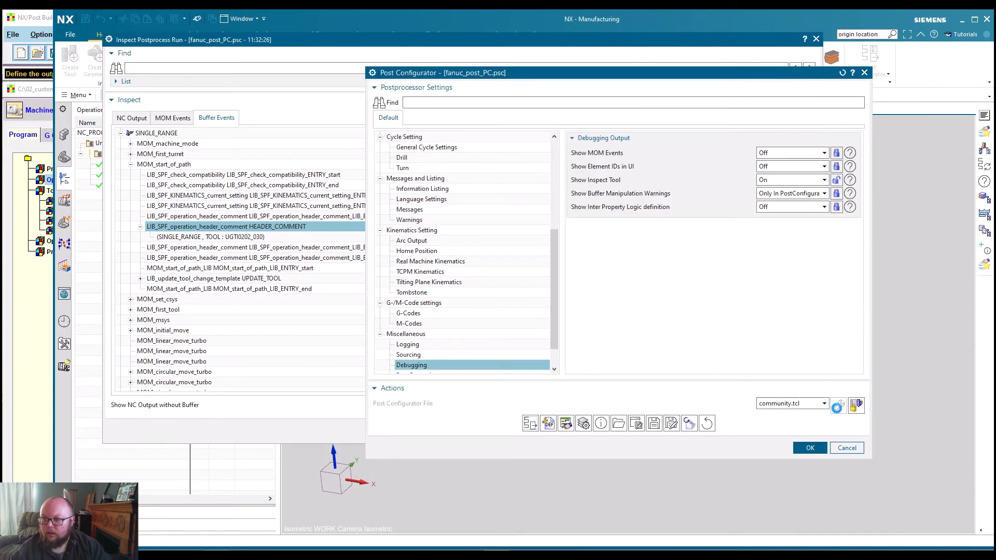
pyautogui.click(838, 406)
pyautogui.moveTo(606, 266); pyautogui.dragTo(882, 493)
pyautogui.scroll(-4, 501, 342)
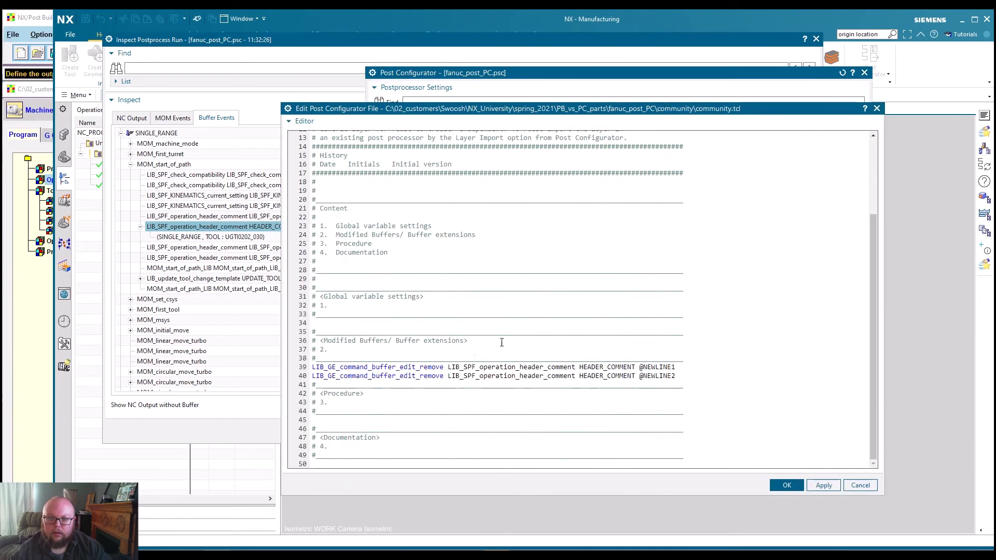
pyautogui.click(696, 374)
pyautogui.press('Return')
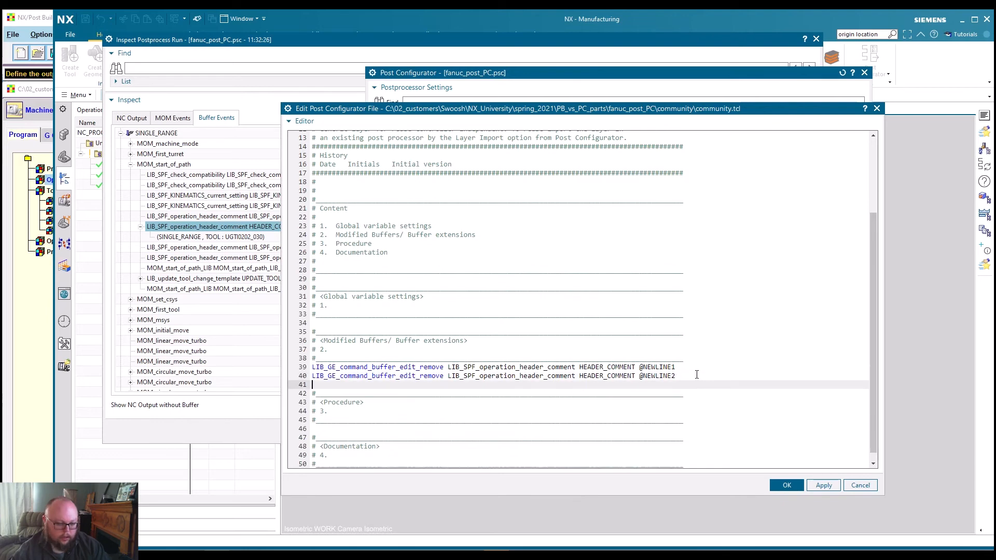
pyautogui.hotkey('ctrl', 'v')
pyautogui.scroll(-1, 656, 396)
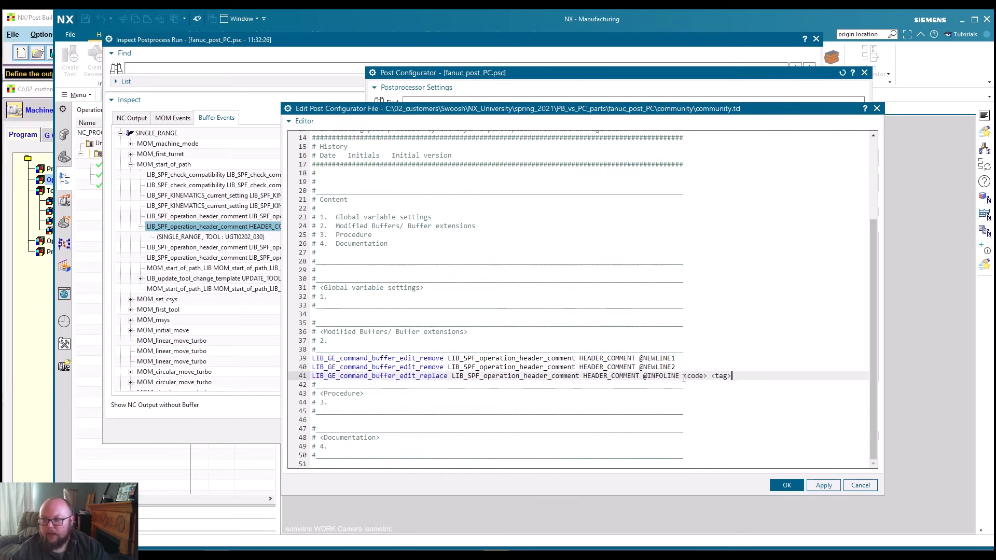
pyautogui.moveTo(683, 375); pyautogui.dragTo(732, 376)
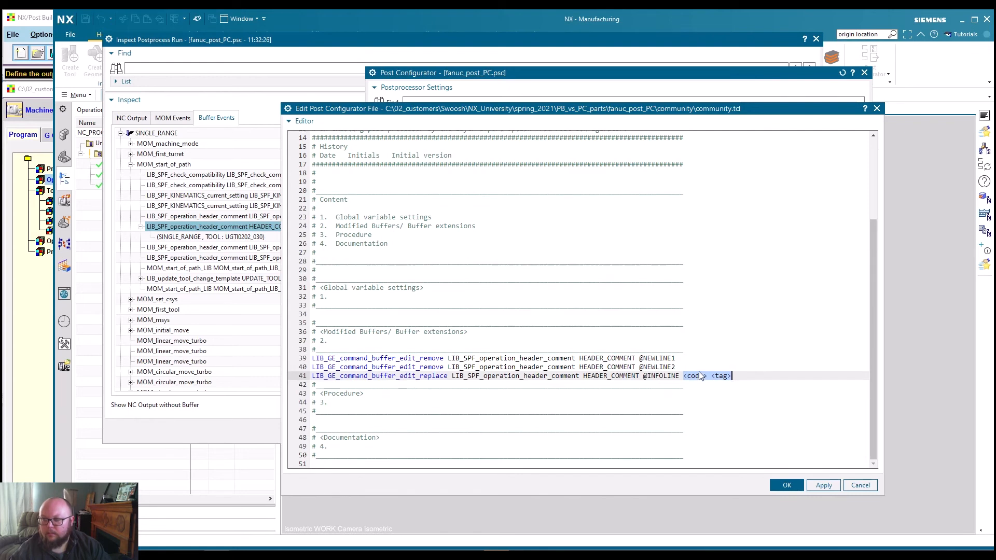
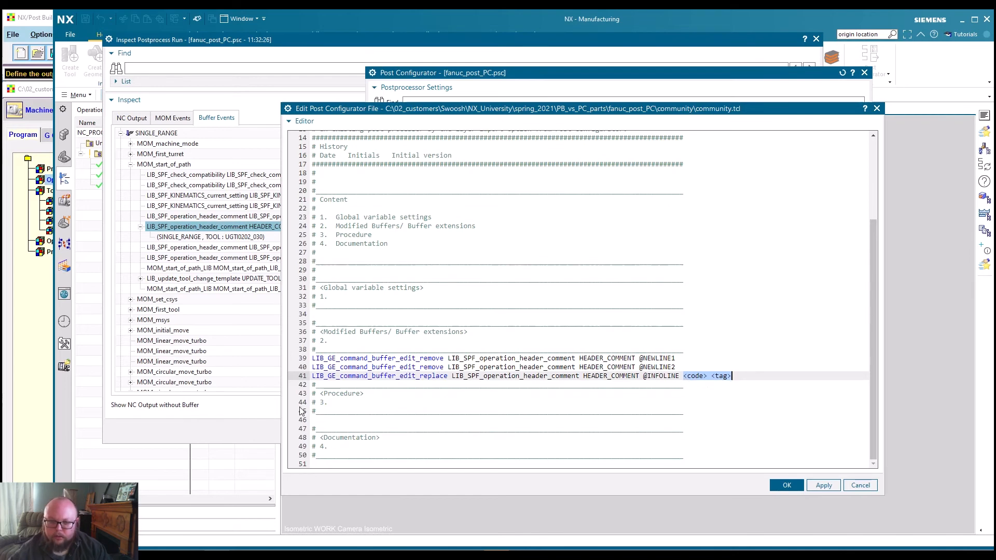
pyautogui.click(326, 417)
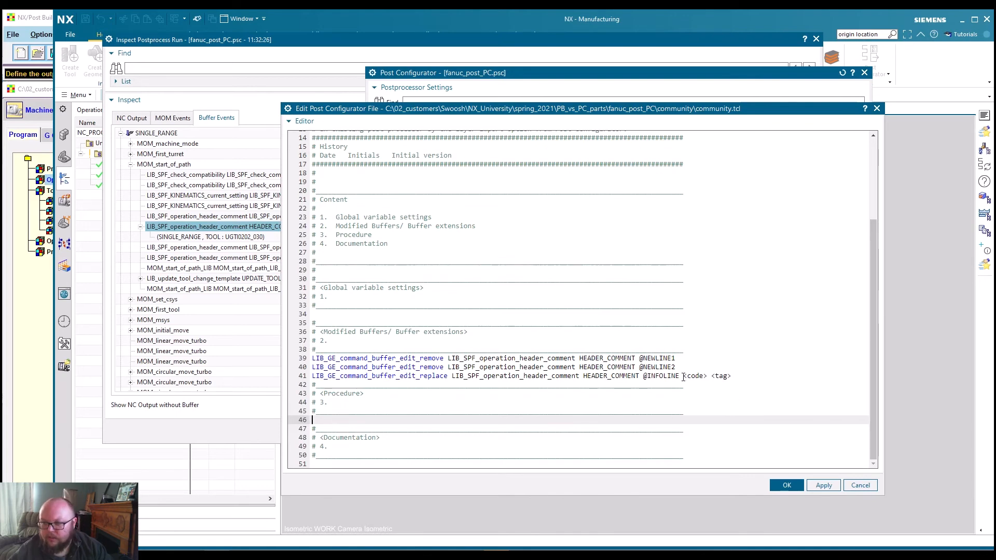
pyautogui.moveTo(684, 377); pyautogui.dragTo(742, 376)
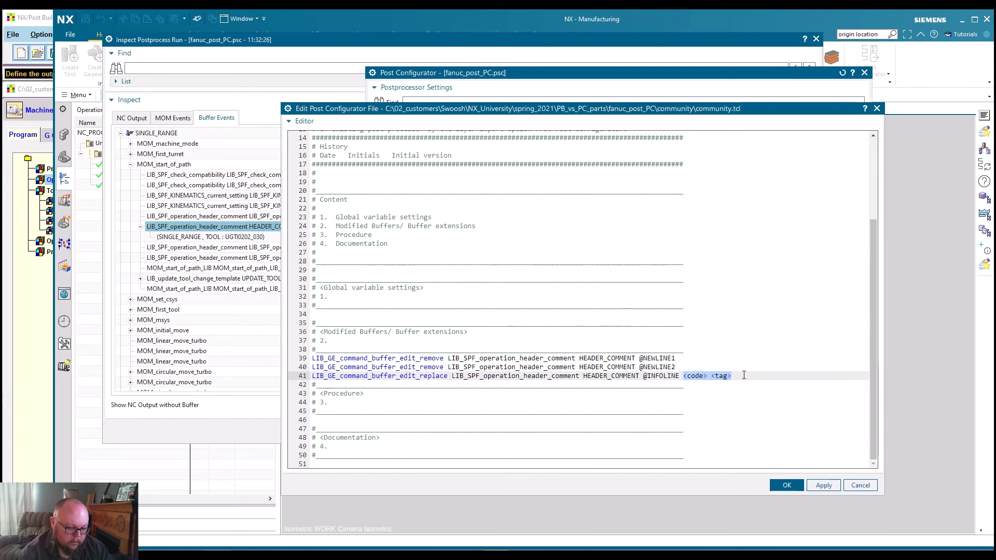
pyautogui.write('oper')
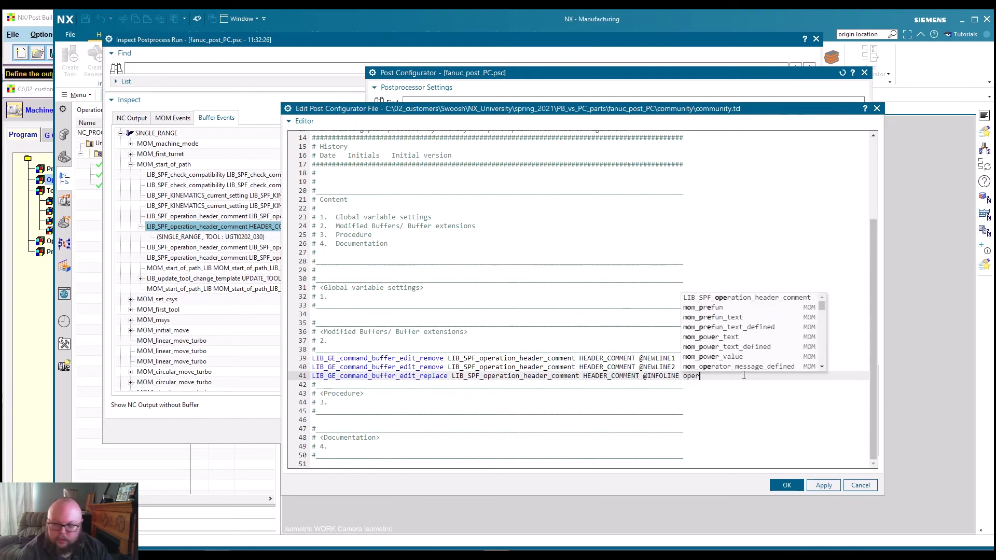
pyautogui.write('ation')
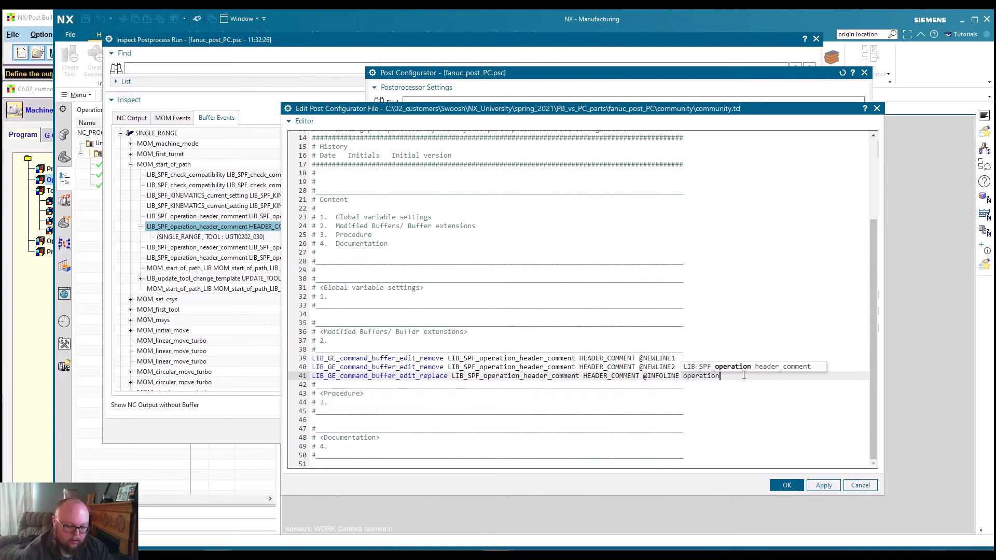
pyautogui.write('_info')
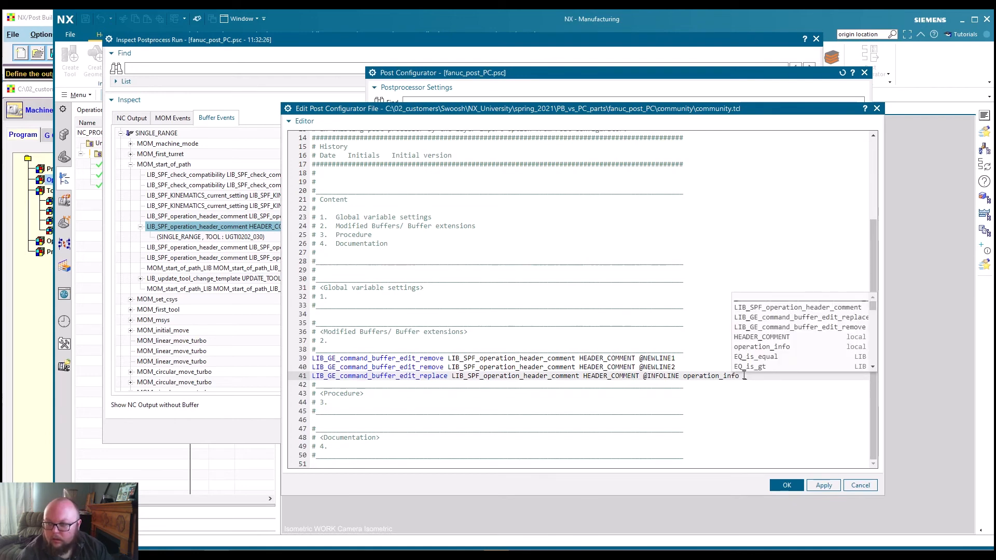
pyautogui.write(' tag')
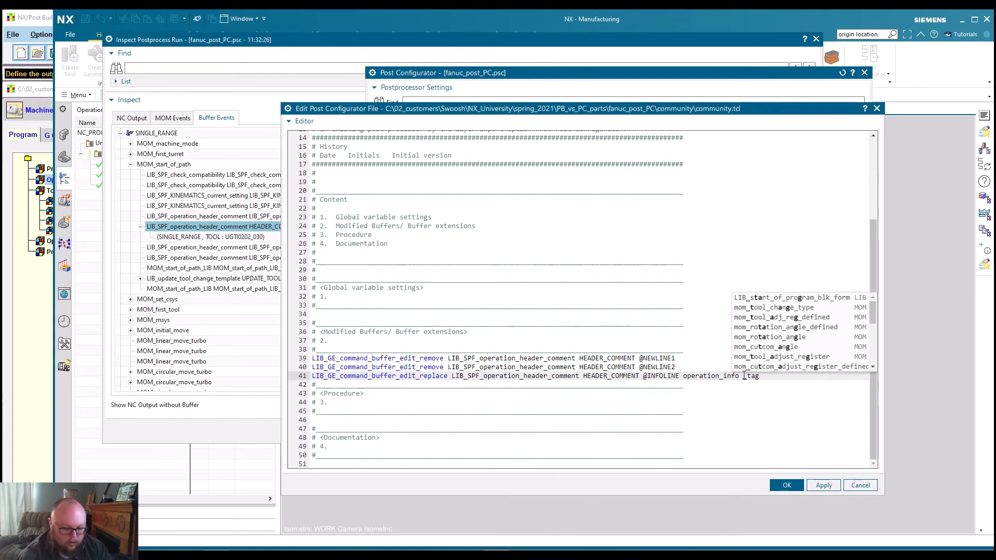
pyautogui.write('operation_info')
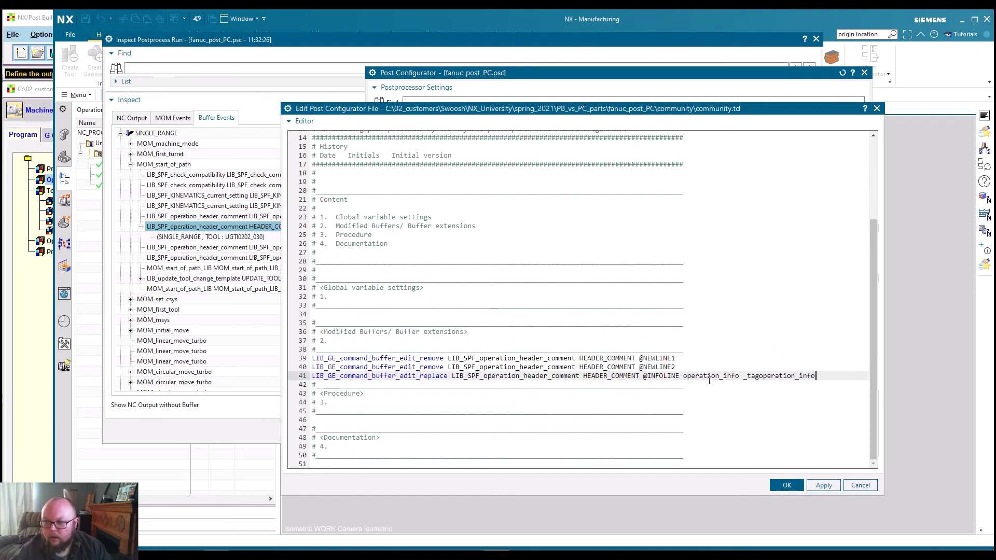
# Step: Insert a newProc template in the Procedure section of community.tcl and paste operation_info between its argument braces
pyautogui.doubleClick(709, 377)
pyautogui.hotkey('ctrl', 'c')
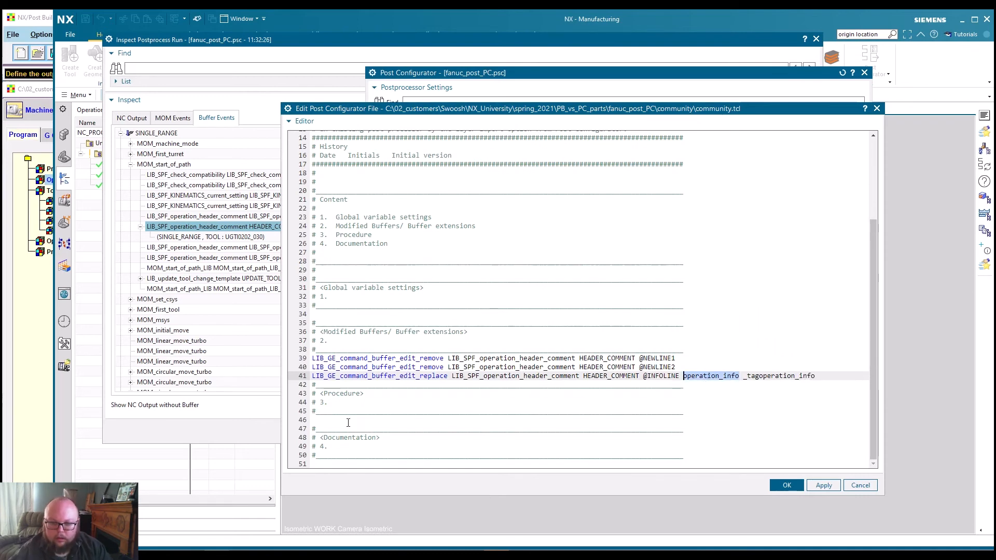
pyautogui.click(347, 422)
pyautogui.write('new')
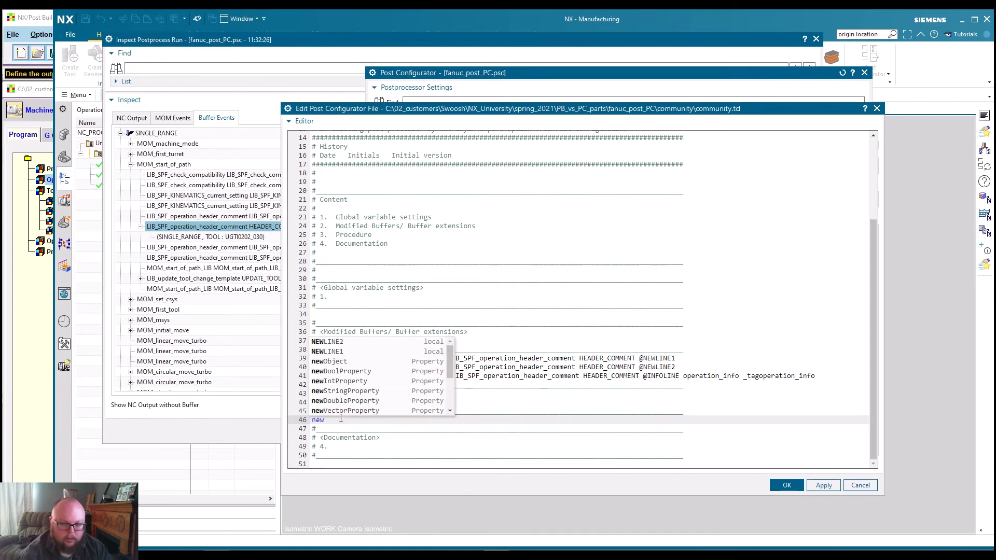
pyautogui.write('p')
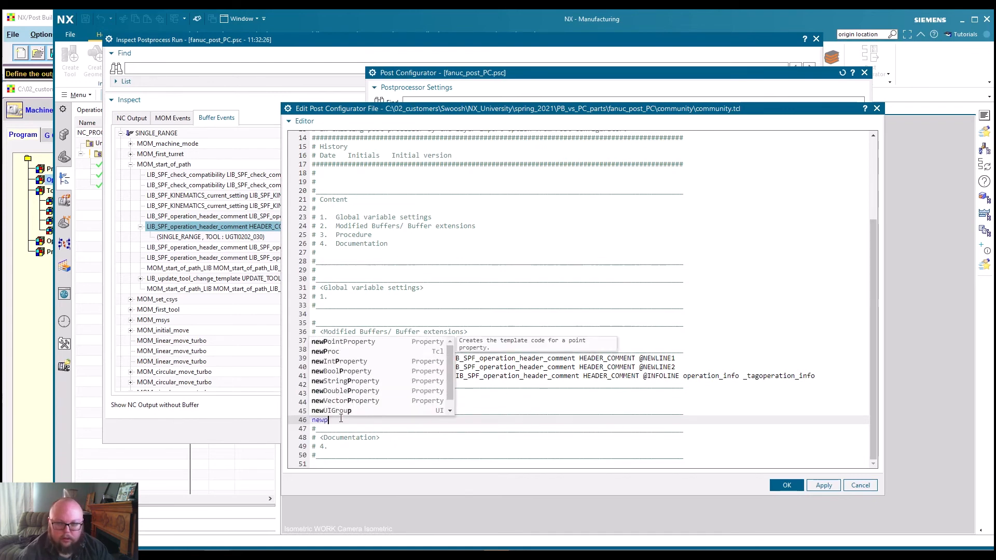
pyautogui.doubleClick(328, 353)
pyautogui.scroll(-2, 323, 410)
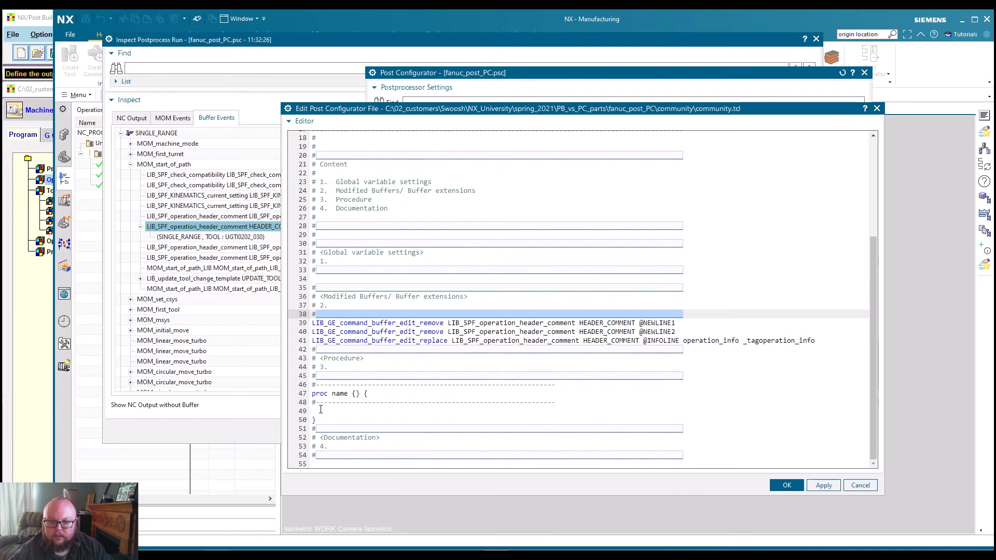
pyautogui.click(321, 409)
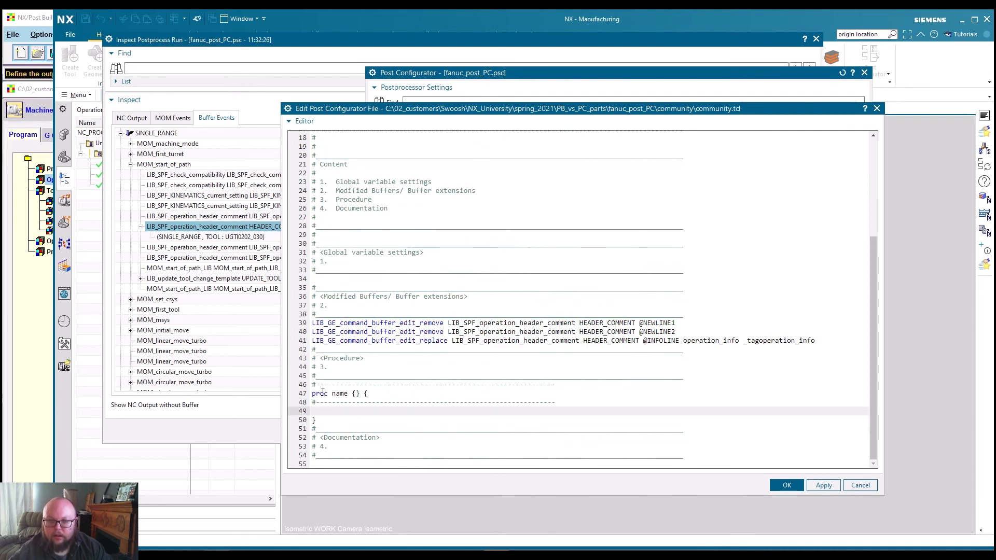
pyautogui.click(356, 394)
pyautogui.hotkey('ctrl', 'v')
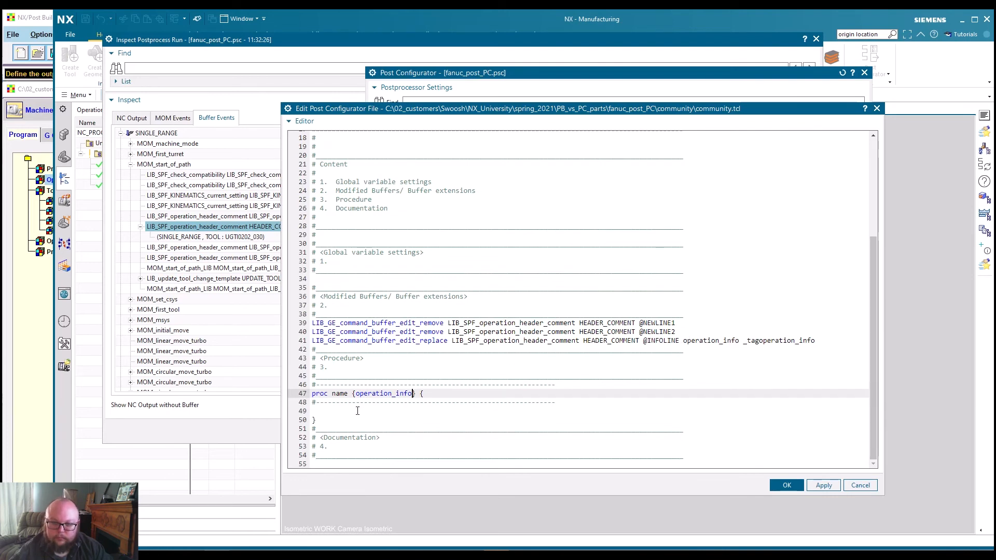
# Step: Write a MOM_output_literal line in the new procedure's body containing "($mom_operation_name ; $mom_tool_name"
pyautogui.press('Down')
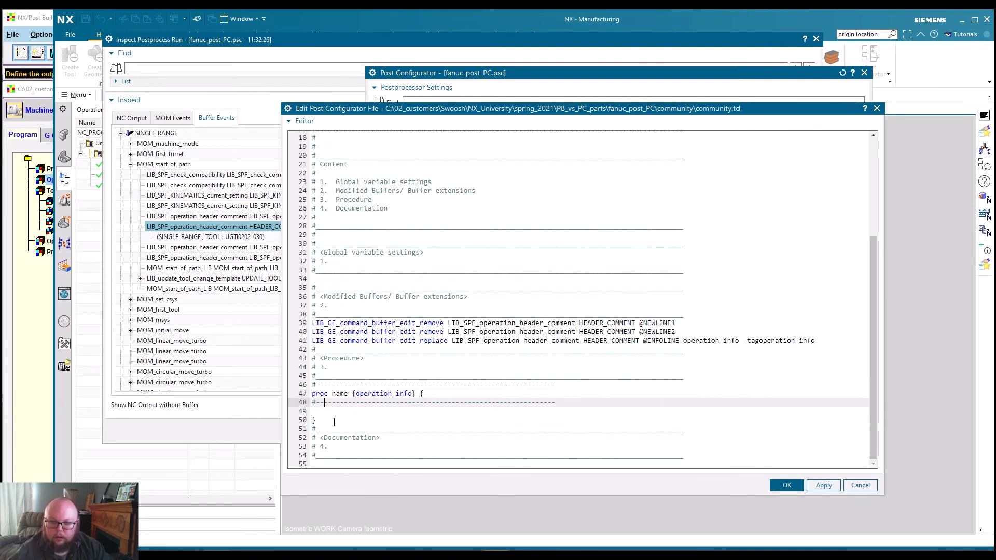
pyautogui.press('Down')
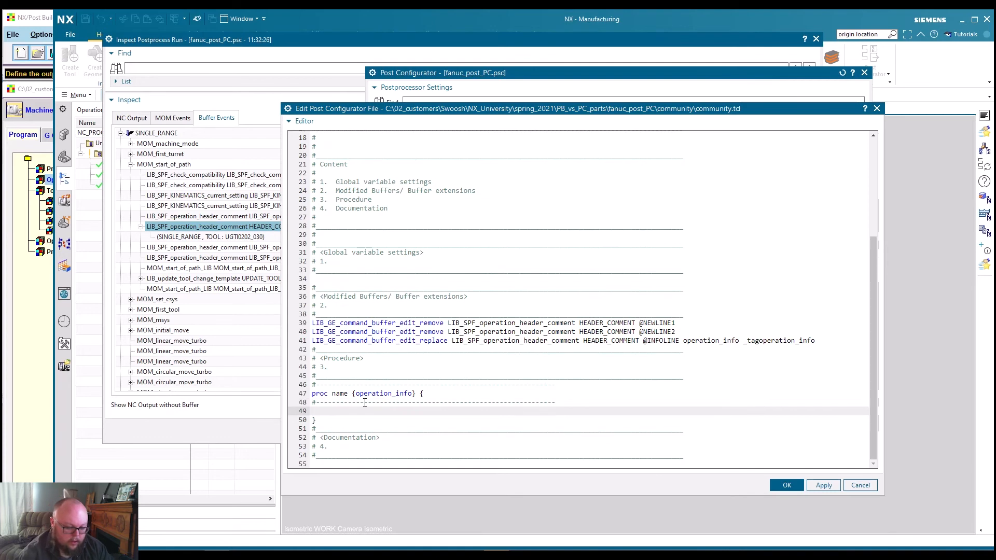
pyautogui.write('MOM_out')
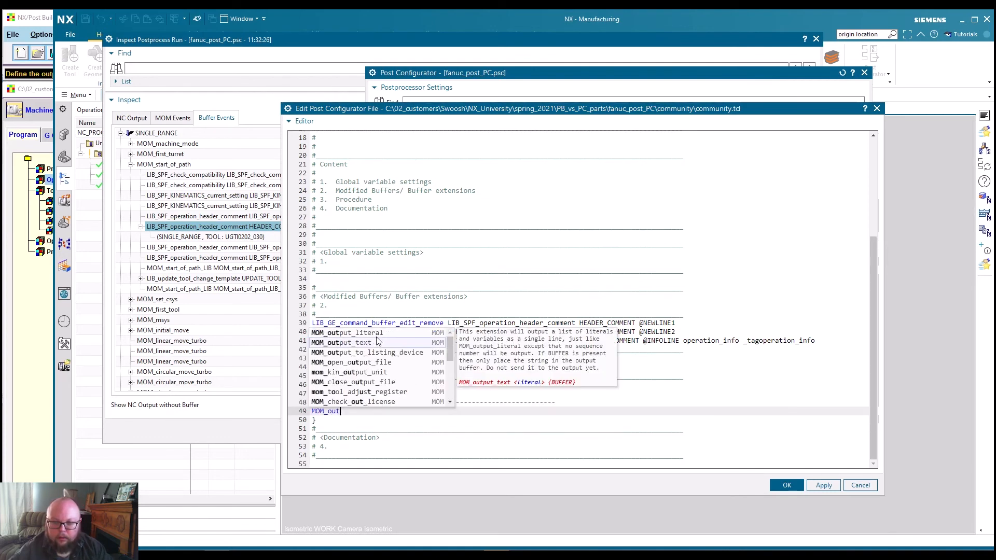
pyautogui.doubleClick(377, 333)
pyautogui.write('""')
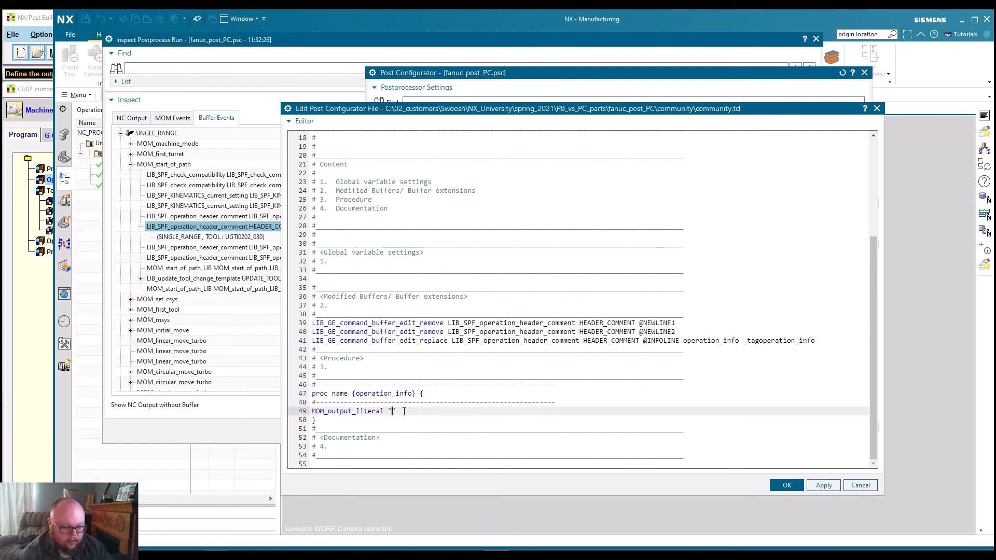
pyautogui.write('$')
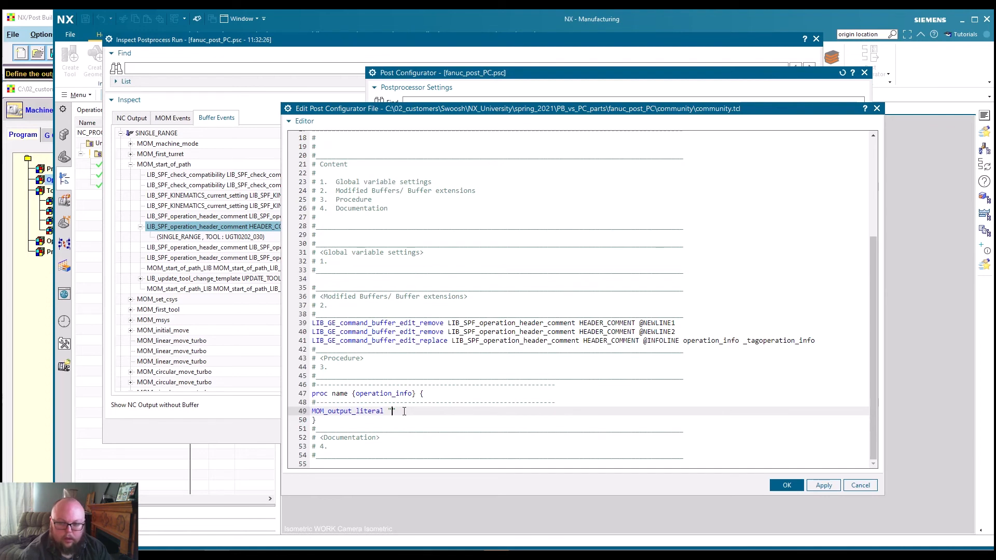
pyautogui.write('mom_operation')
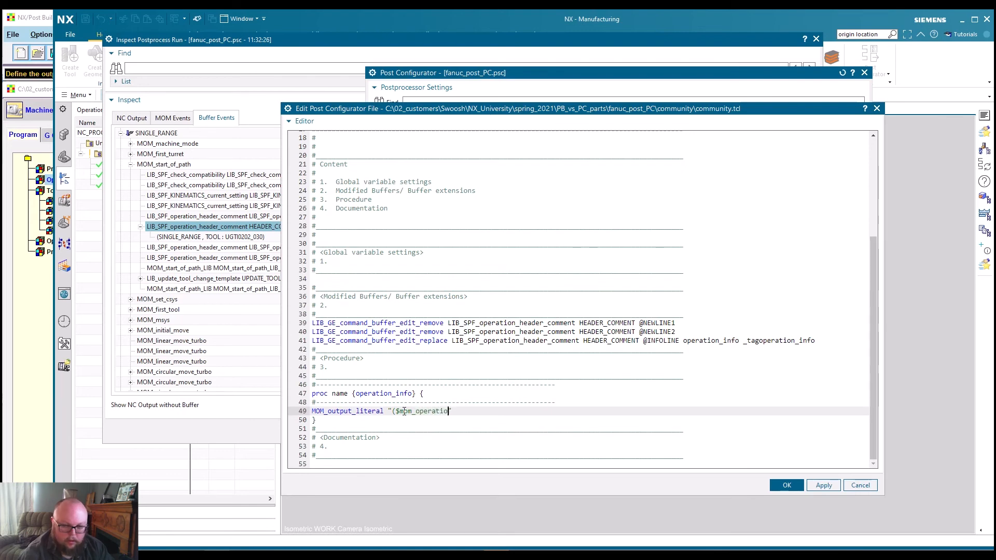
pyautogui.write('_')
pyautogui.write('name ; ')
pyautogui.write('$mom)')
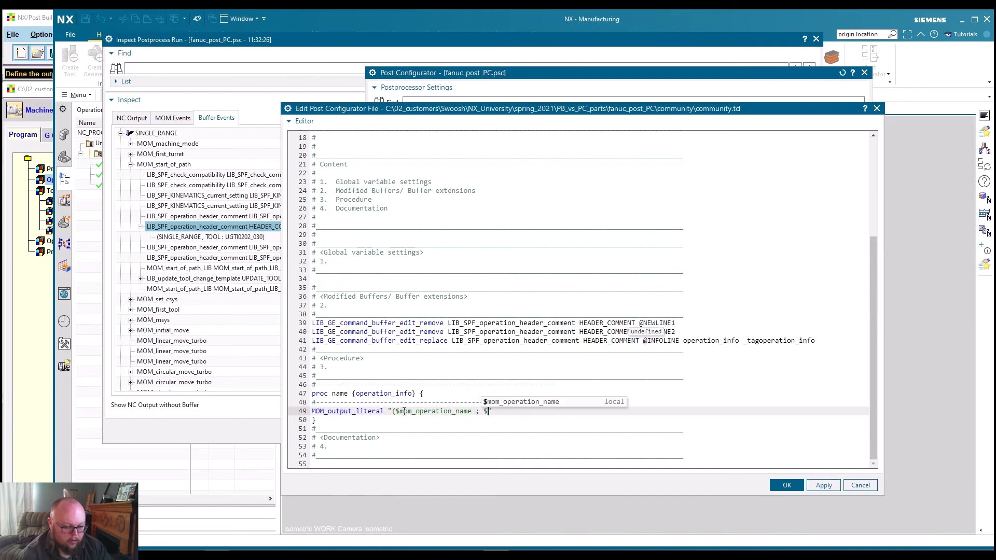
pyautogui.press('BackSpace')
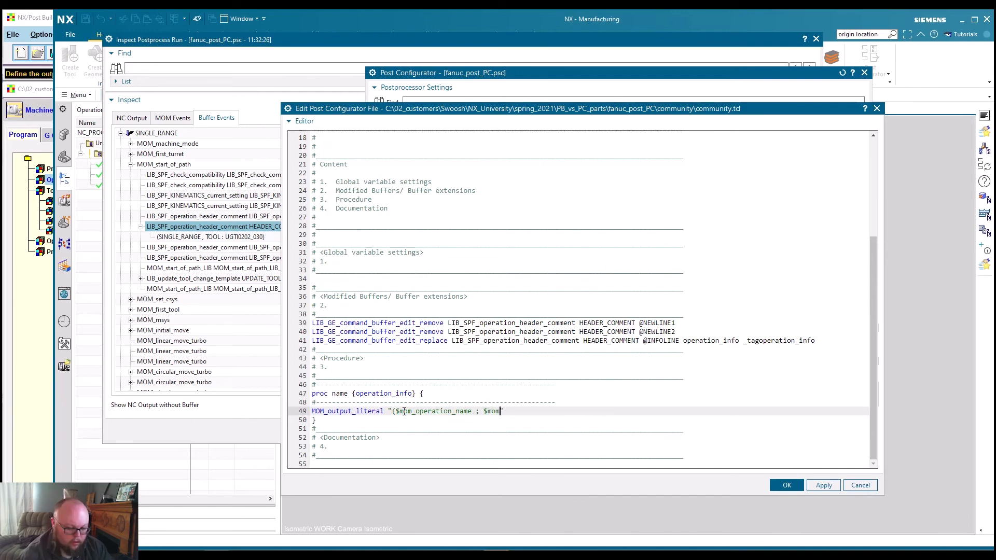
pyautogui.write('_tool')
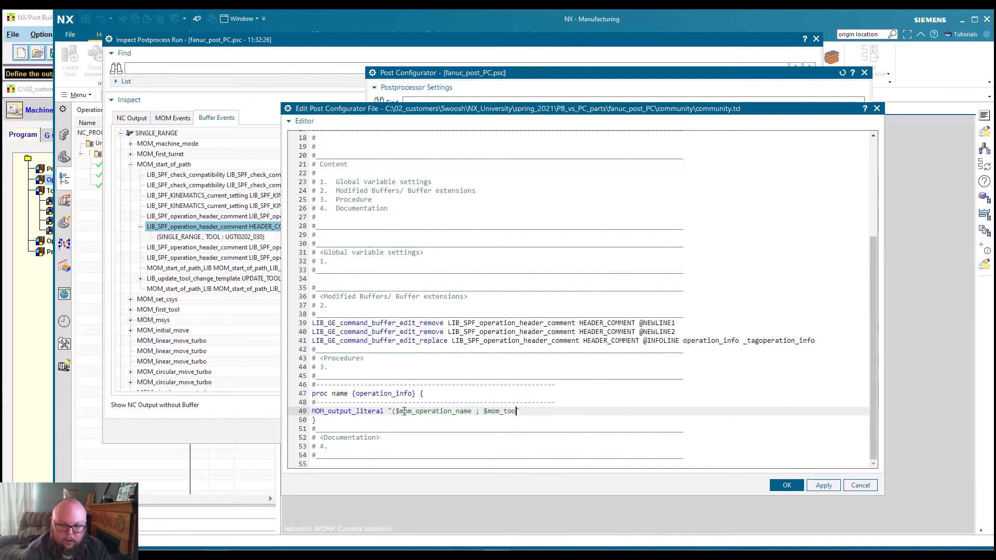
pyautogui.write('_name')
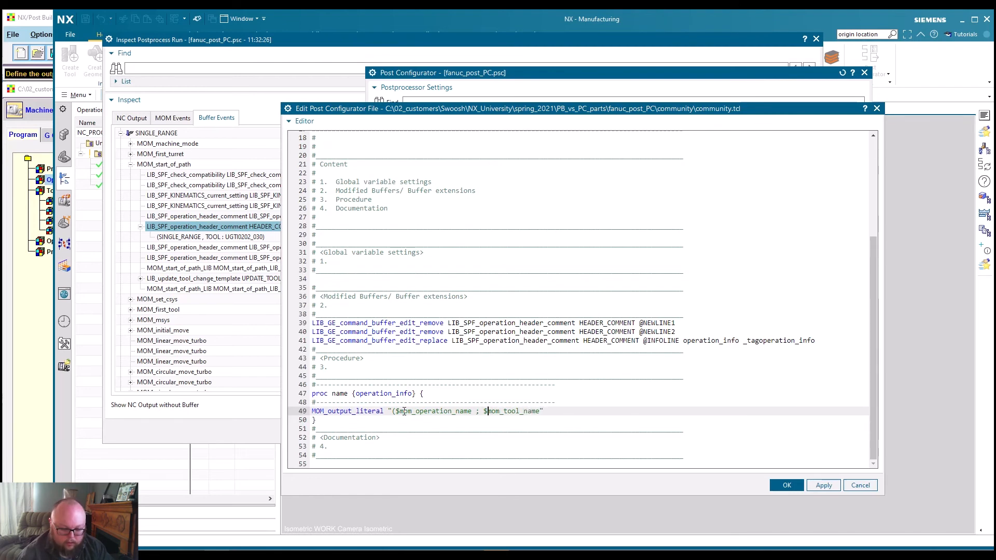
# Step: Prefix both variable names in the MOM_output_literal line with :: and add the closing parenthesis inside the quotes
pyautogui.write('::')
pyautogui.click(400, 410)
pyautogui.write('::')
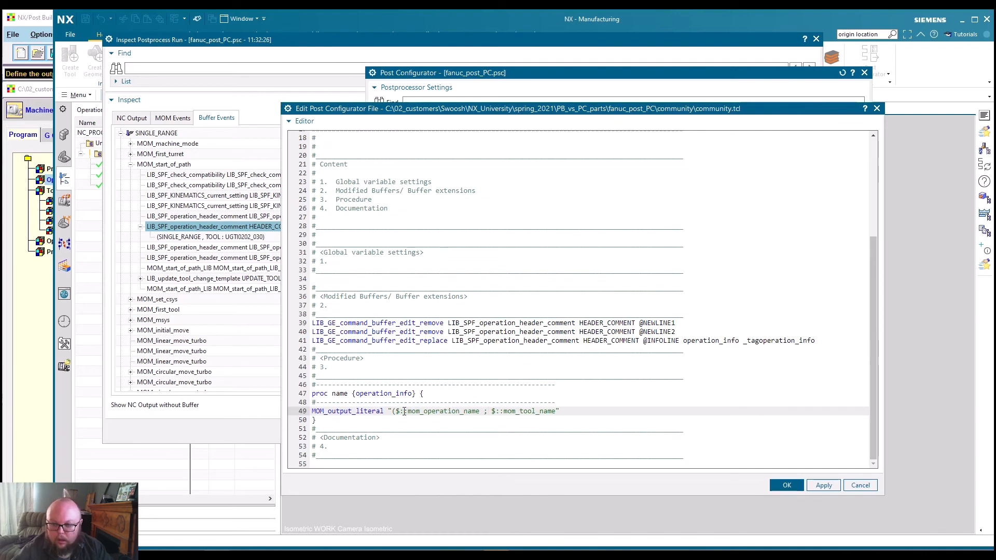
pyautogui.click(557, 411)
pyautogui.write('"')
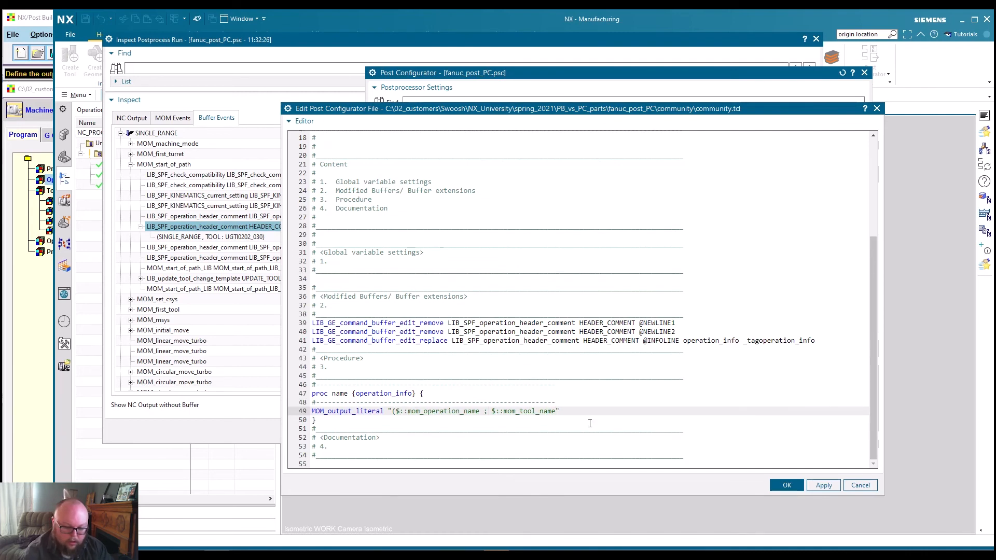
pyautogui.write(')')
# Step: Accept the community.tcl edits, save the post configuration, postprocess the tool path and dismiss the error message
pyautogui.click(785, 487)
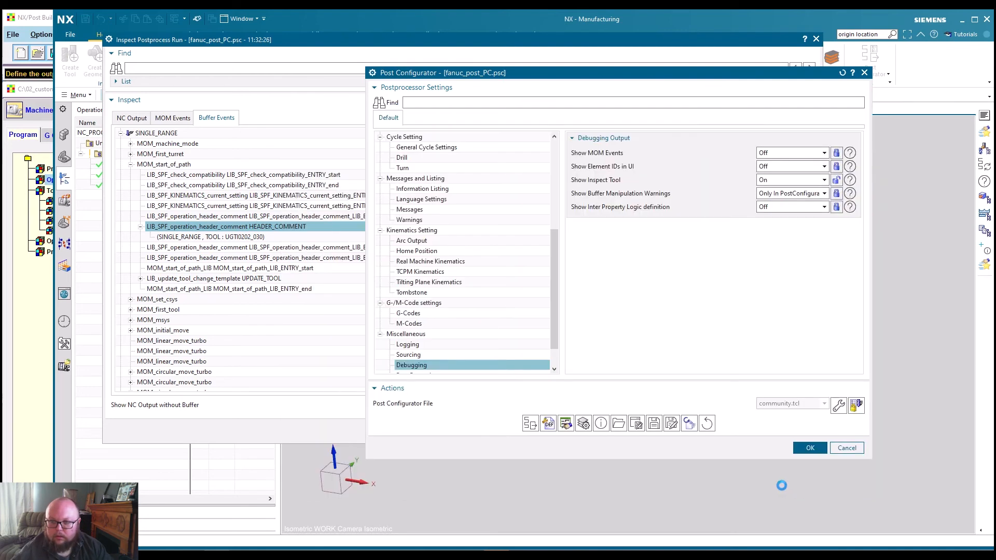
pyautogui.click(654, 424)
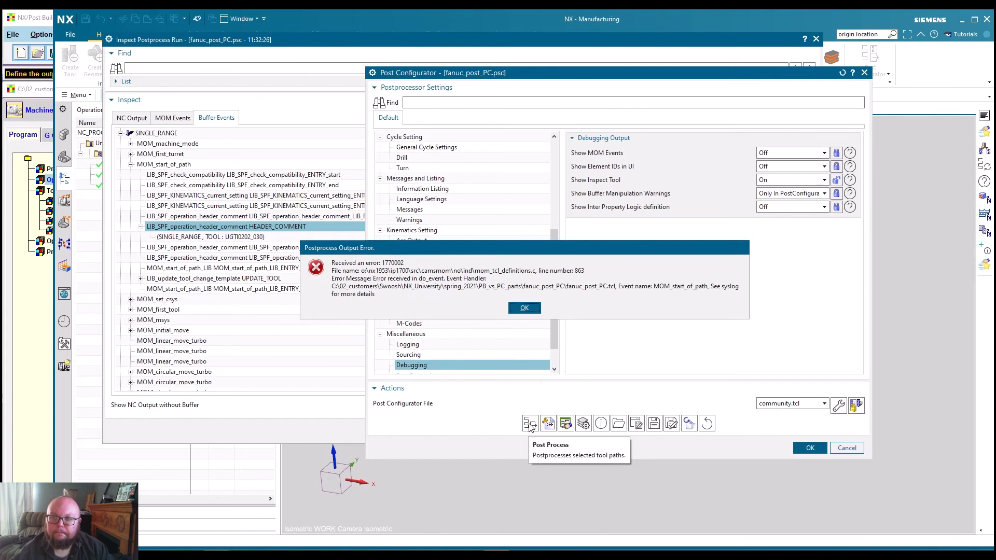
pyautogui.click(524, 308)
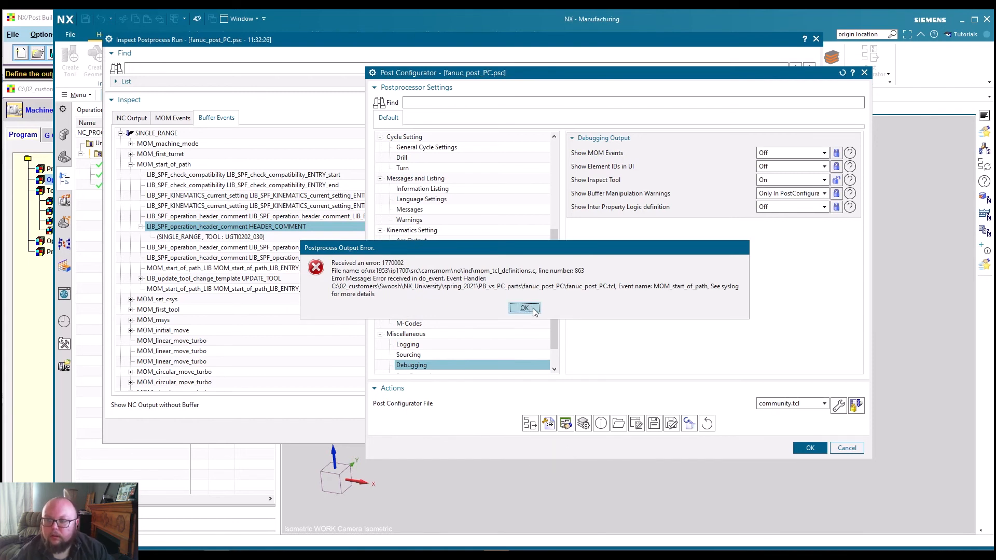
# Step: Examine the TCL error details of the postprocess run in the maximized NX log file, then close it
pyautogui.click(78, 94)
pyautogui.moveTo(111, 258)
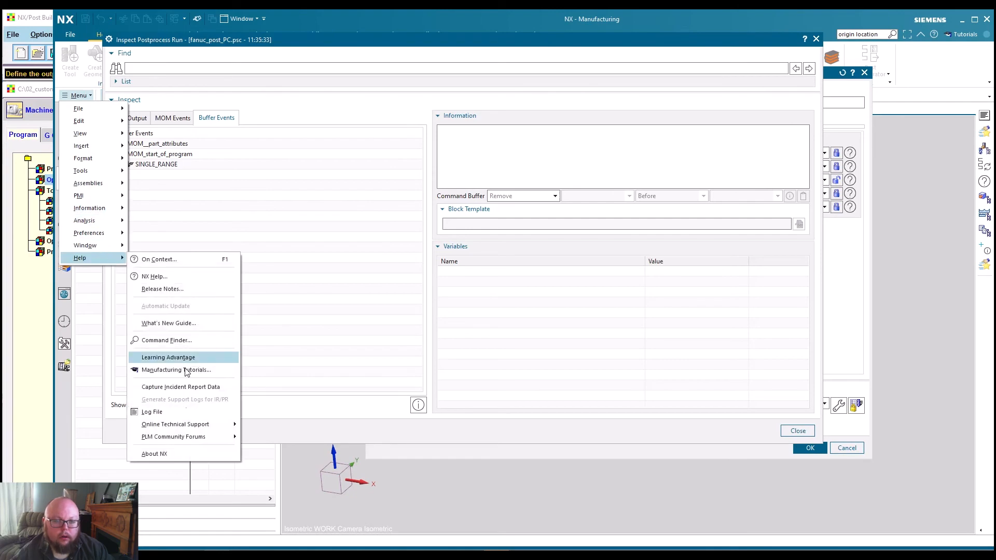
pyautogui.click(181, 409)
pyautogui.moveTo(3, 54); pyautogui.dragTo(855, 9)
pyautogui.moveTo(989, 47); pyautogui.dragTo(989, 524)
pyautogui.scroll(20, 700, 446)
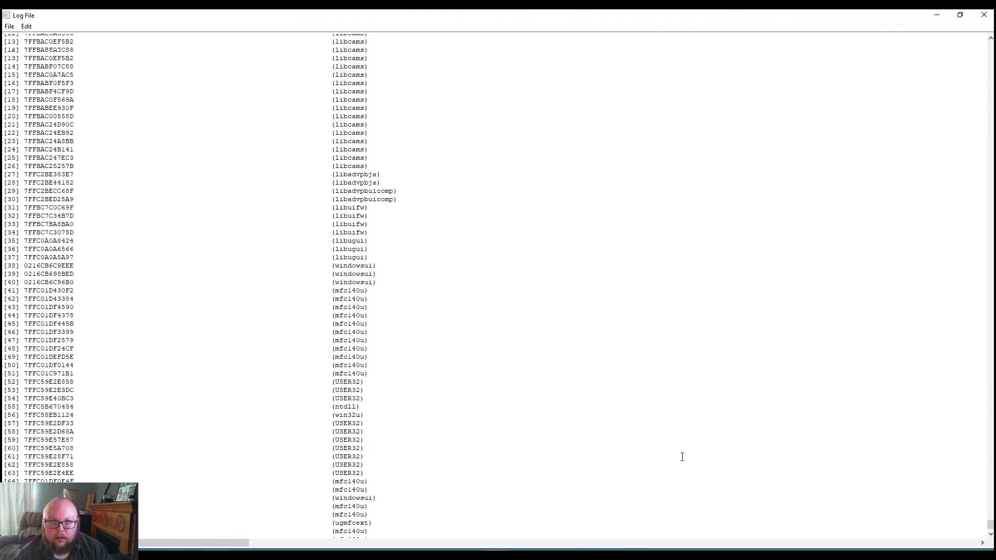
pyautogui.scroll(-2, 677, 446)
pyautogui.scroll(4, 677, 446)
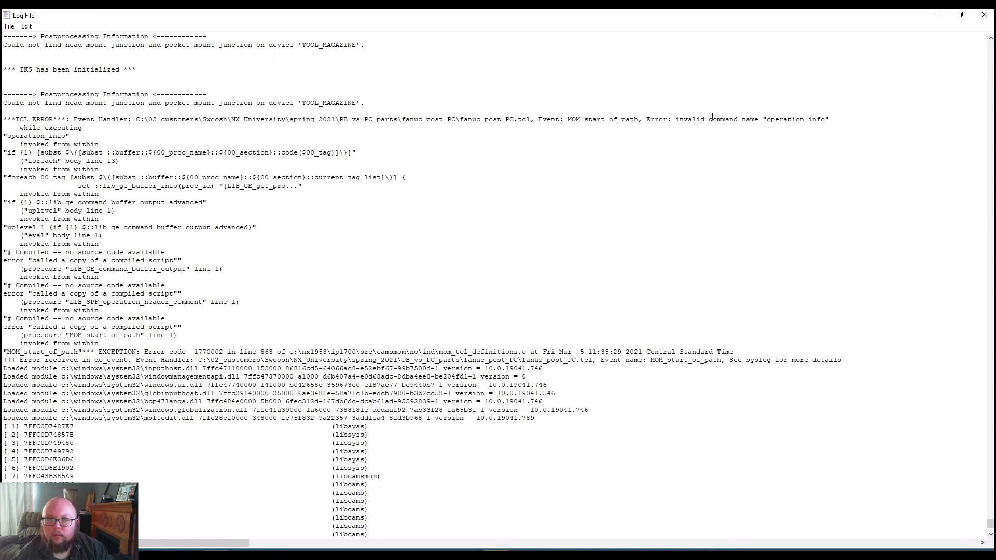
pyautogui.click(983, 15)
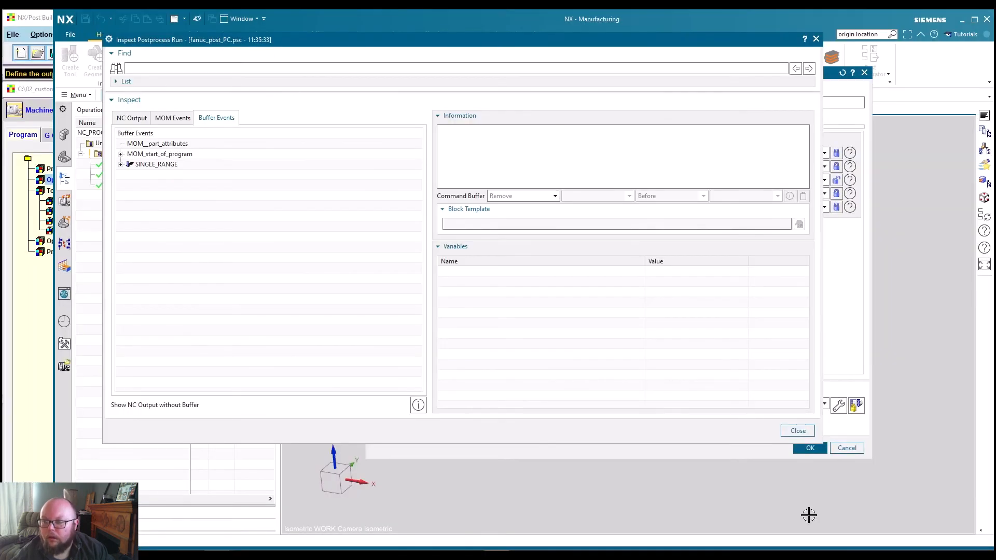
# Step: Reopen community.tcl in an enlarged, repositioned editor at the modified buffers and procedure sections
pyautogui.click(839, 406)
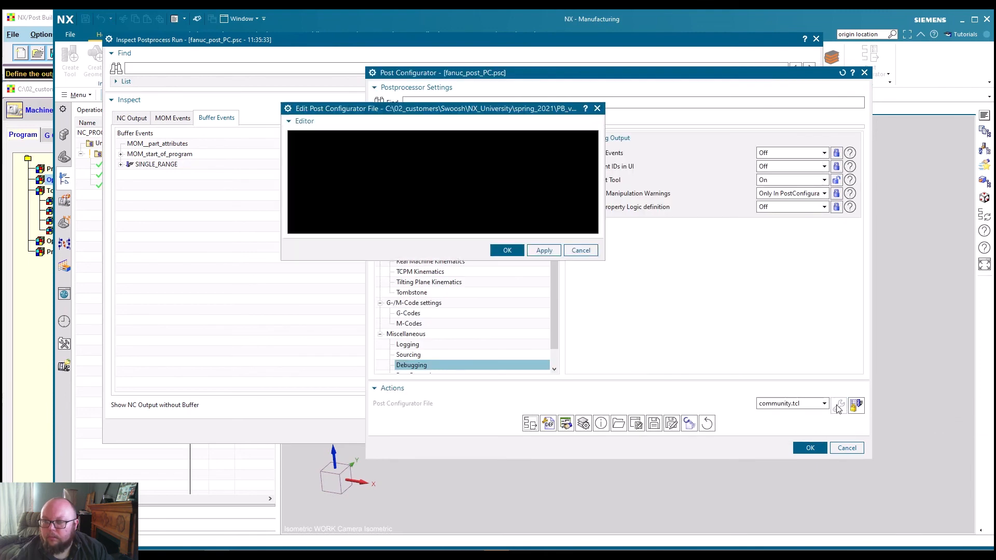
pyautogui.moveTo(603, 260); pyautogui.dragTo(974, 519)
pyautogui.moveTo(631, 113); pyautogui.dragTo(483, 69)
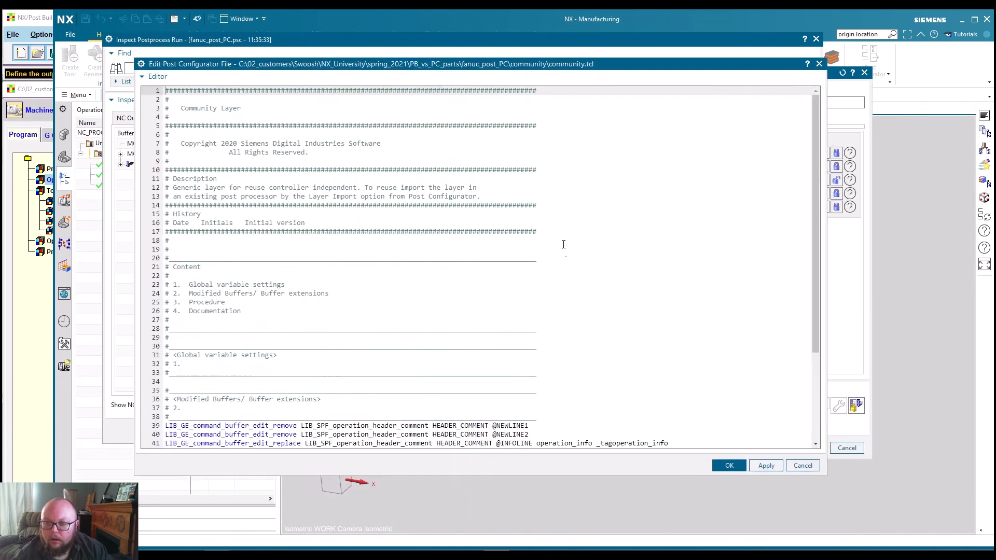
pyautogui.scroll(-5, 638, 290)
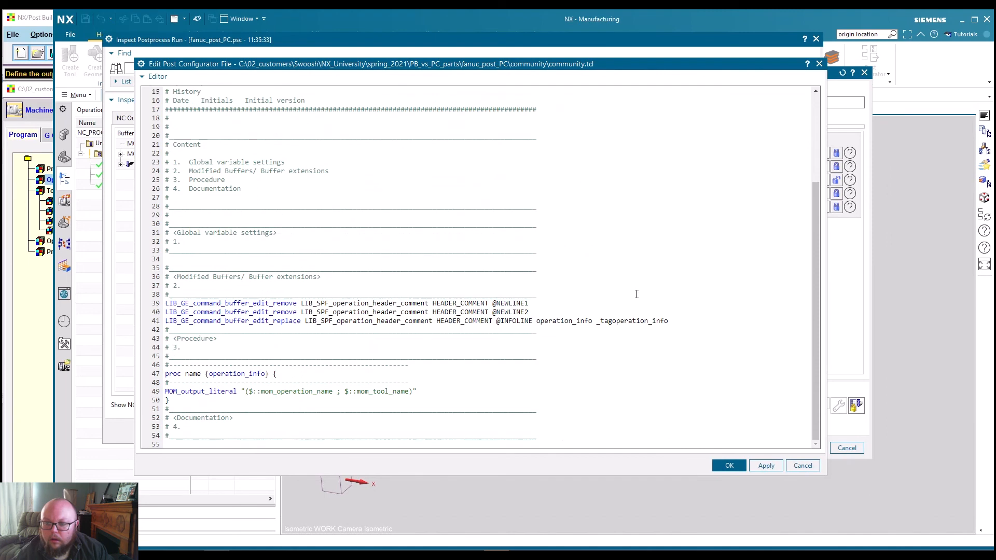
pyautogui.doubleClick(605, 321)
pyautogui.press('BackSpace')
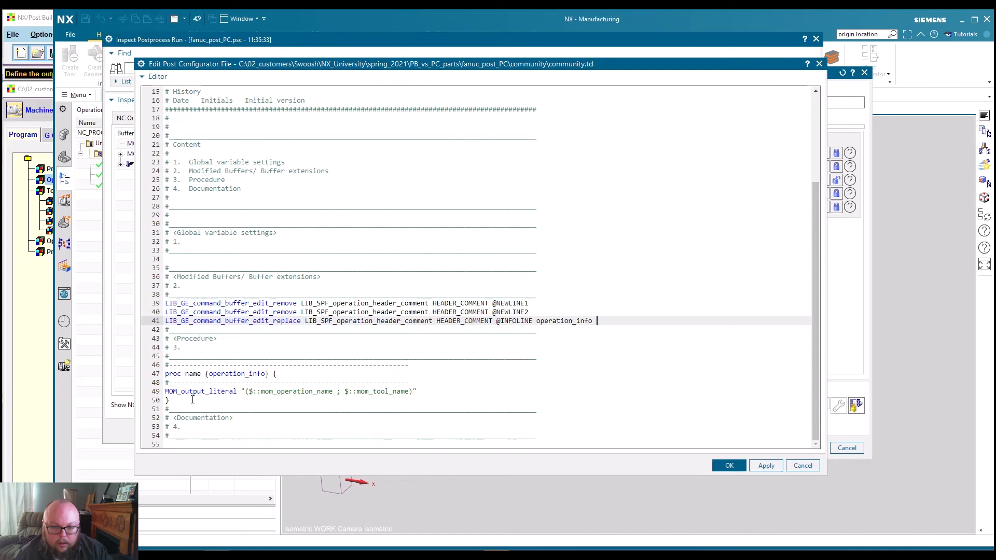
# Step: Replace the procedure's placeholder name with operation_info and empty its argument braces
pyautogui.click(185, 374)
pyautogui.moveTo(194, 374); pyautogui.dragTo(206, 374)
pyautogui.press('BackSpace')
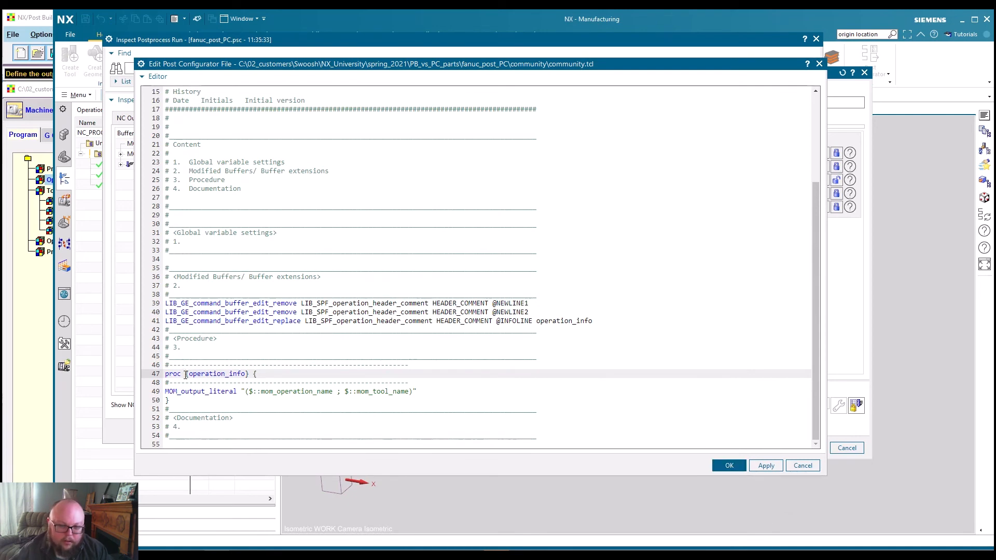
pyautogui.moveTo(189, 374); pyautogui.dragTo(247, 374)
pyautogui.hotkey('ctrl', 'c')
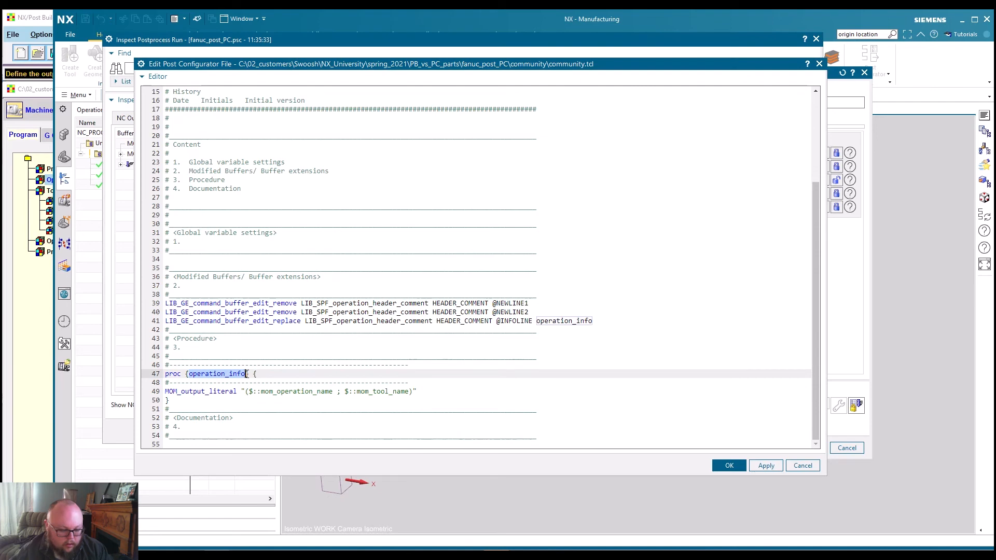
pyautogui.click(187, 375)
pyautogui.hotkey('ctrl', 'v')
pyautogui.moveTo(248, 374); pyautogui.dragTo(305, 376)
pyautogui.press('BackSpace')
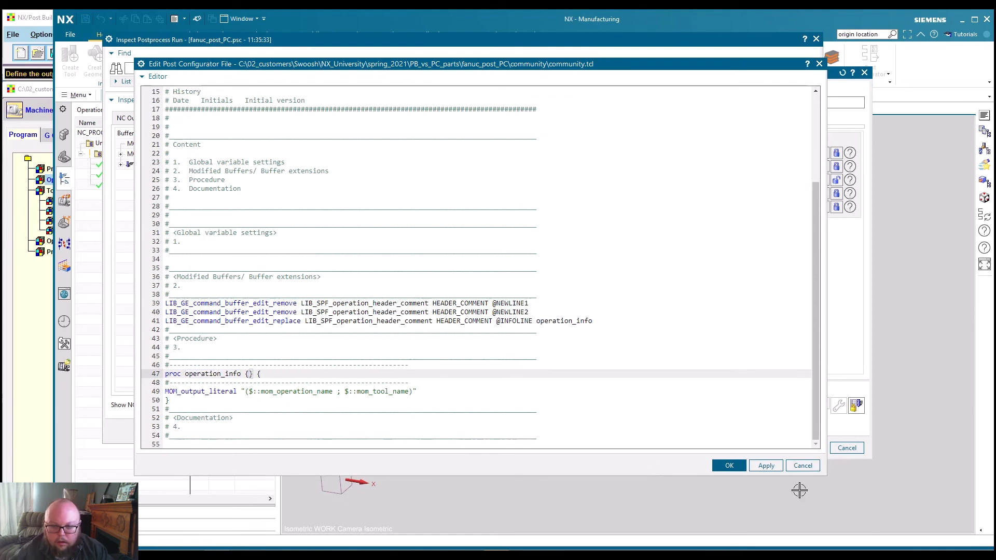
# Step: Save community.tcl despite the syntax warning and close the error information window
pyautogui.click(738, 469)
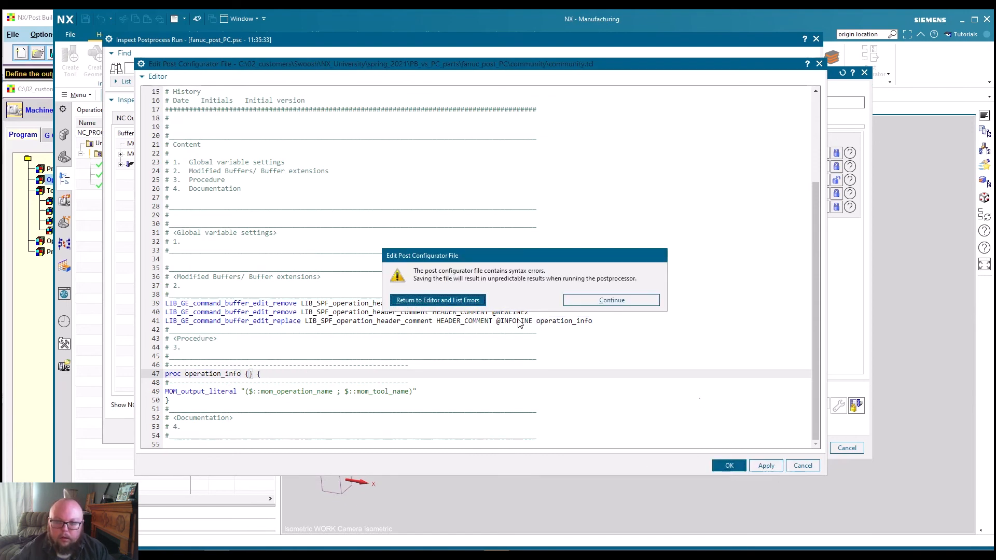
pyautogui.click(593, 305)
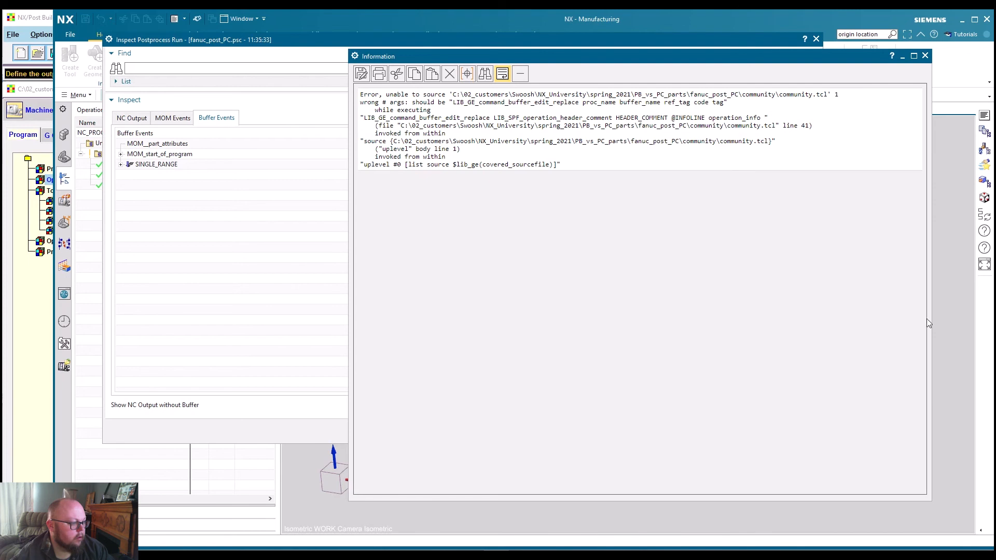
pyautogui.click(925, 55)
pyautogui.click(838, 405)
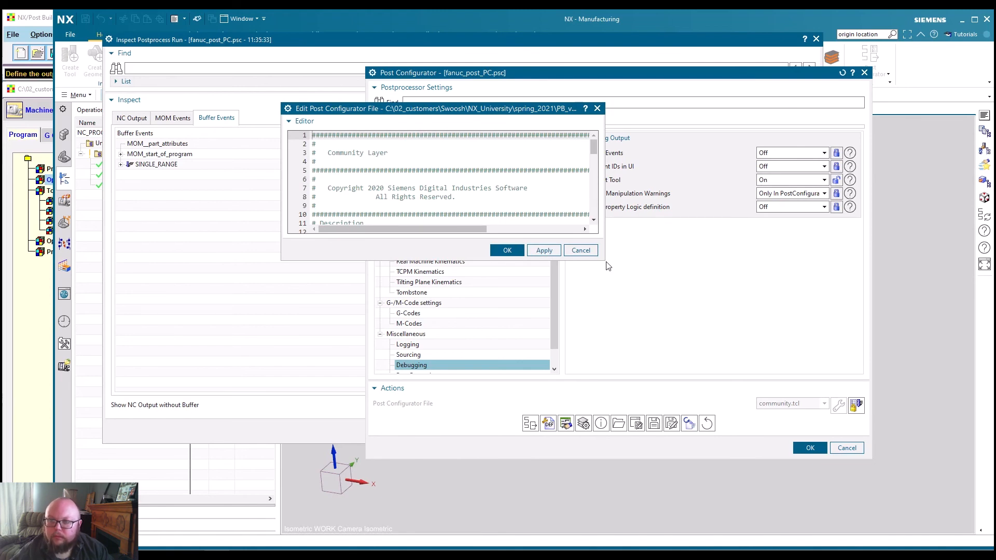
pyautogui.moveTo(604, 259); pyautogui.dragTo(993, 550)
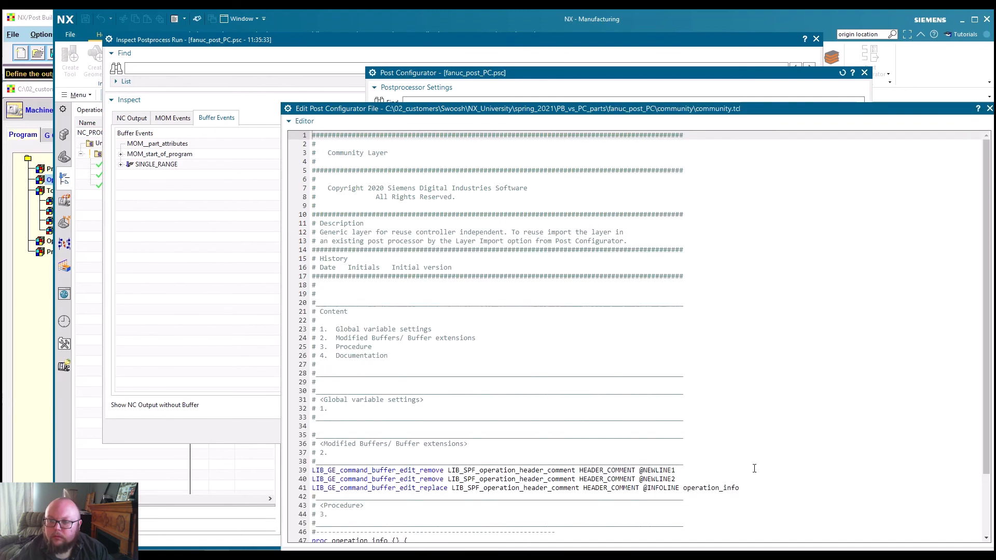
pyautogui.scroll(-3, 752, 466)
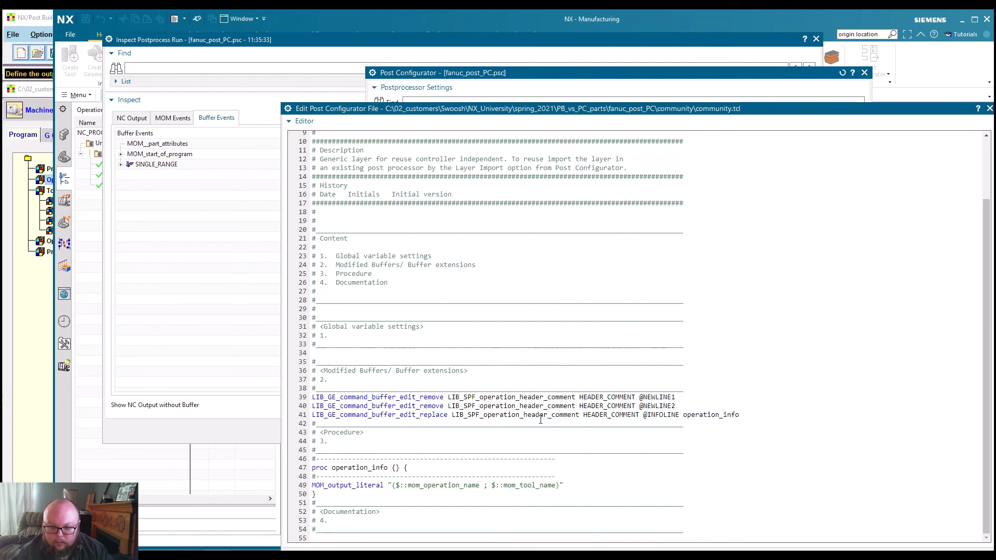
pyautogui.click(685, 415)
pyautogui.moveTo(683, 416); pyautogui.dragTo(741, 415)
pyautogui.hotkey('ctrl', 'c')
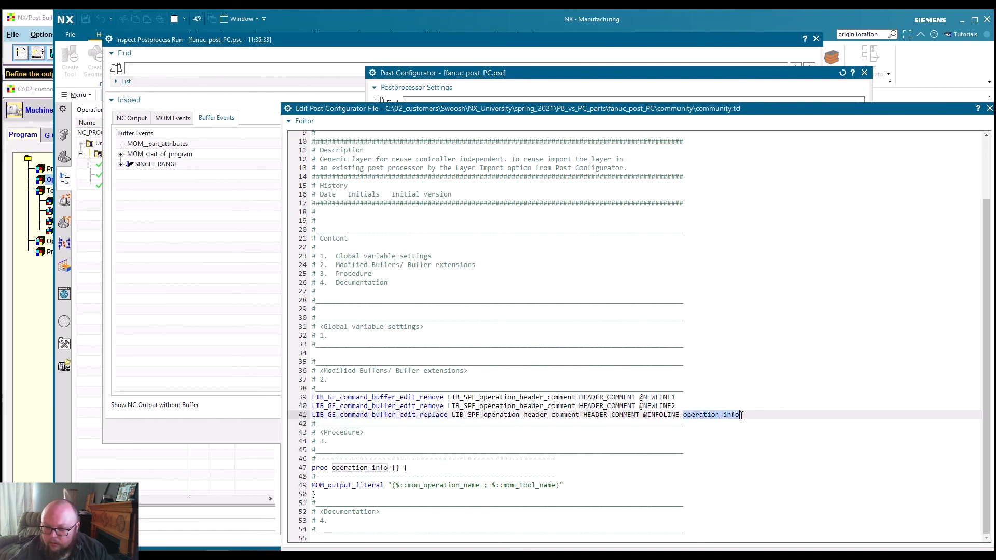
pyautogui.click(745, 416)
pyautogui.hotkey('ctrl', 'v')
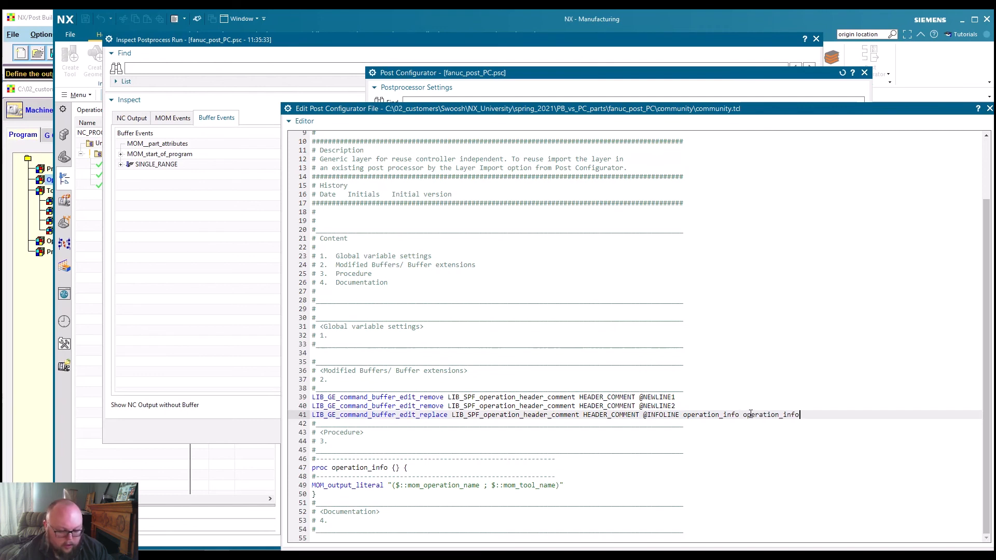
pyautogui.write('_tag')
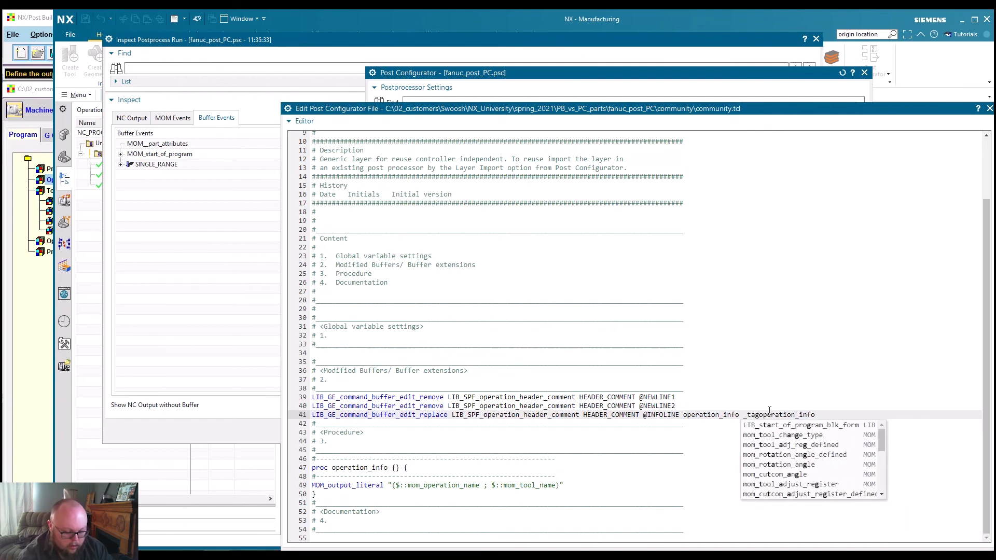
pyautogui.write('_')
pyautogui.click(772, 393)
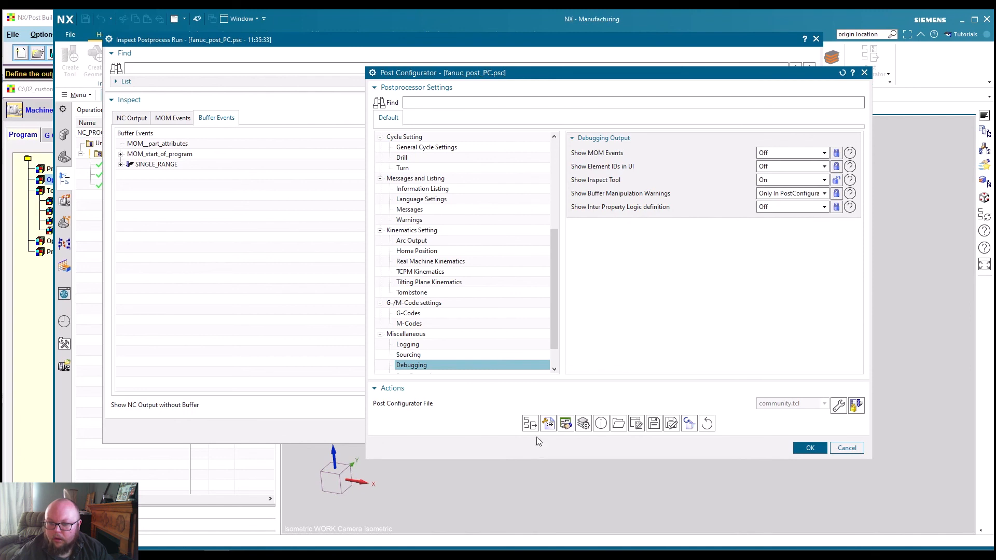
# Step: Run a test postprocess with fanuc_post_PC, examine the operation comment line in the output listing and close the listing
pyautogui.click(529, 425)
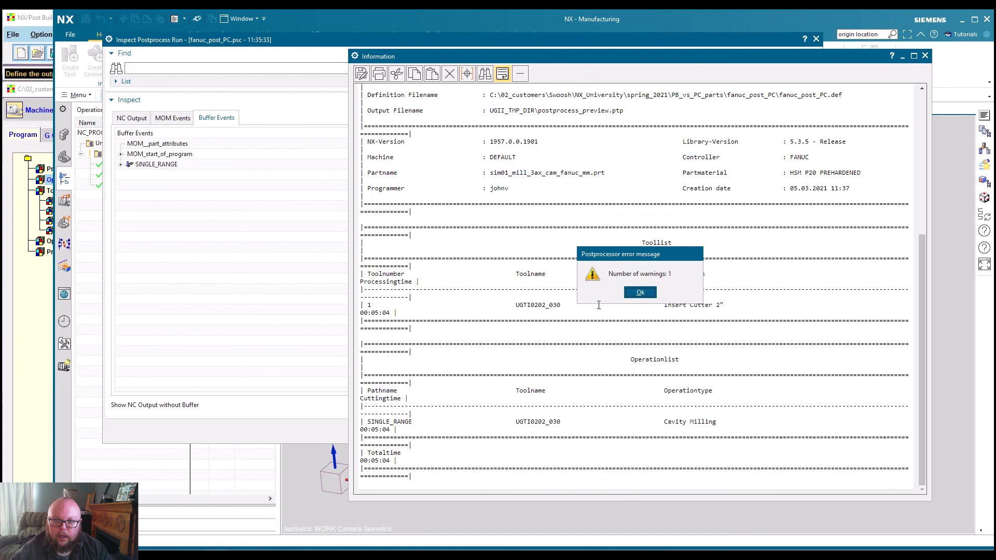
pyautogui.click(639, 292)
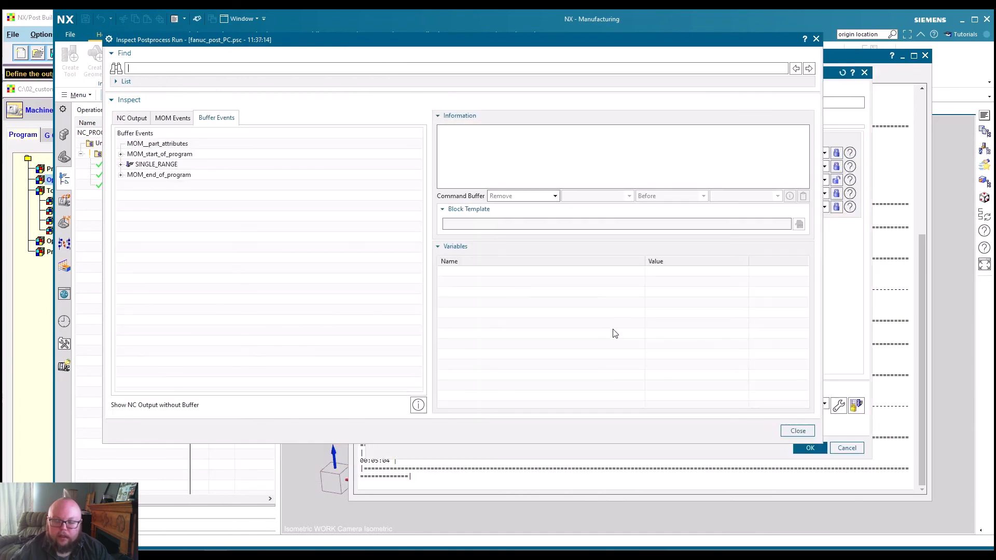
pyautogui.scroll(20, 507, 211)
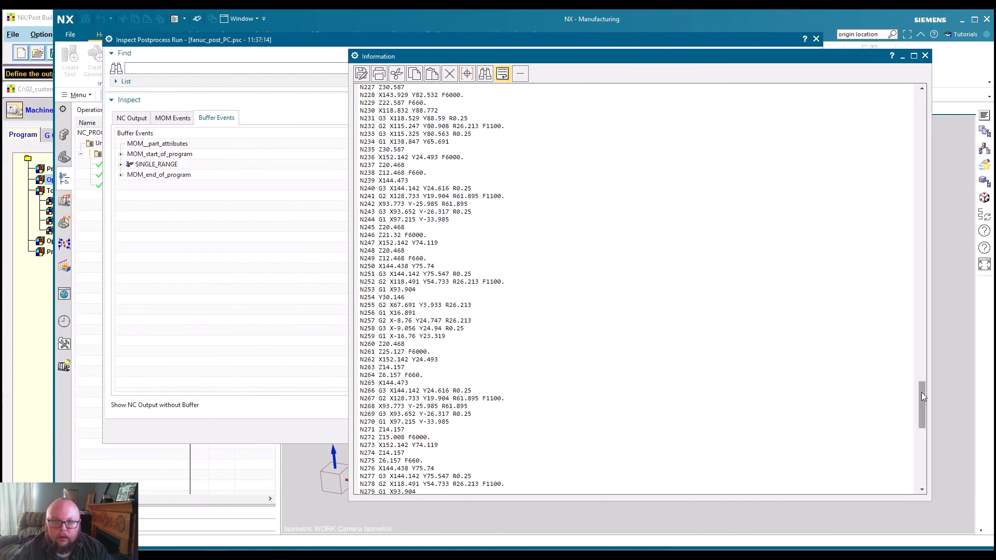
pyautogui.moveTo(826, 187); pyautogui.dragTo(913, 91)
pyautogui.scroll(-20, 538, 369)
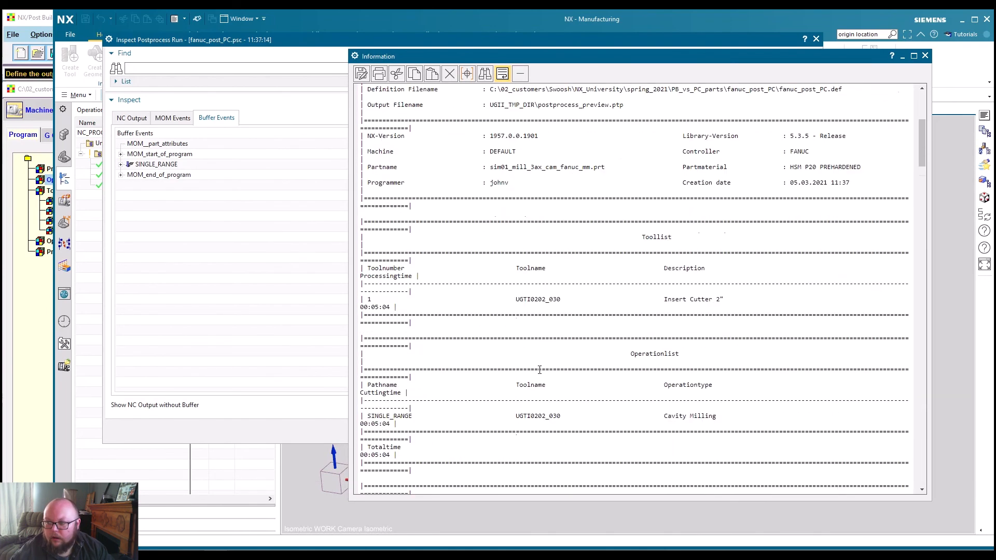
pyautogui.scroll(-7, 535, 368)
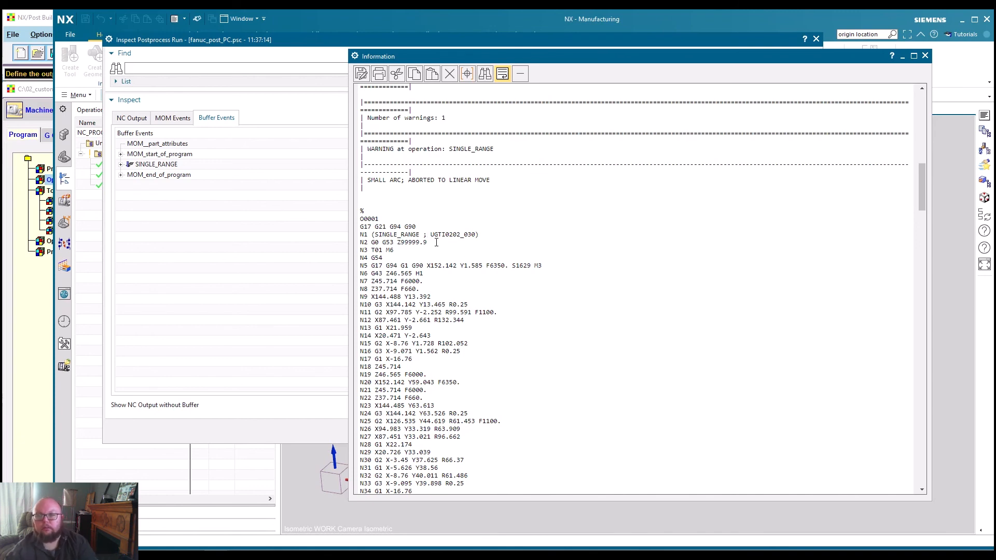
pyautogui.click(925, 55)
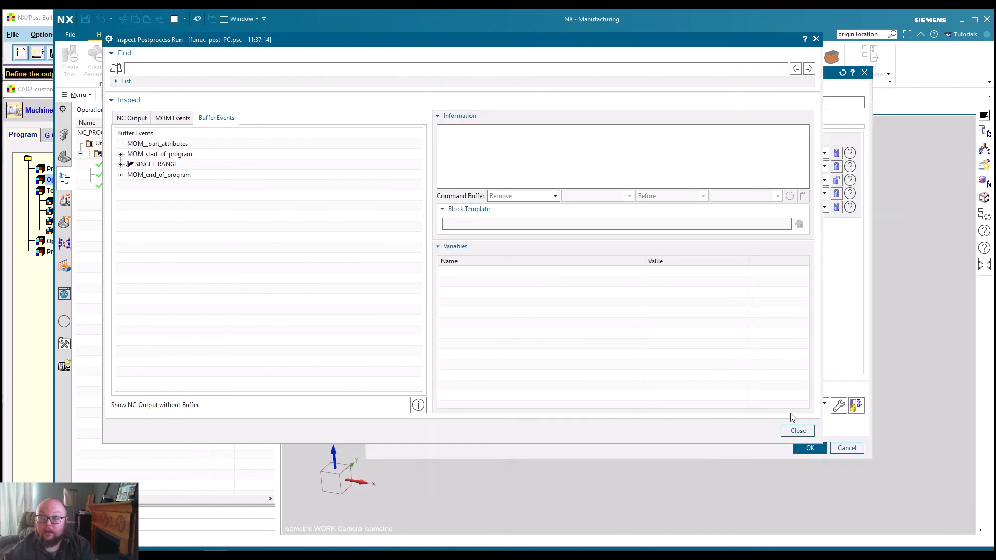
pyautogui.click(839, 405)
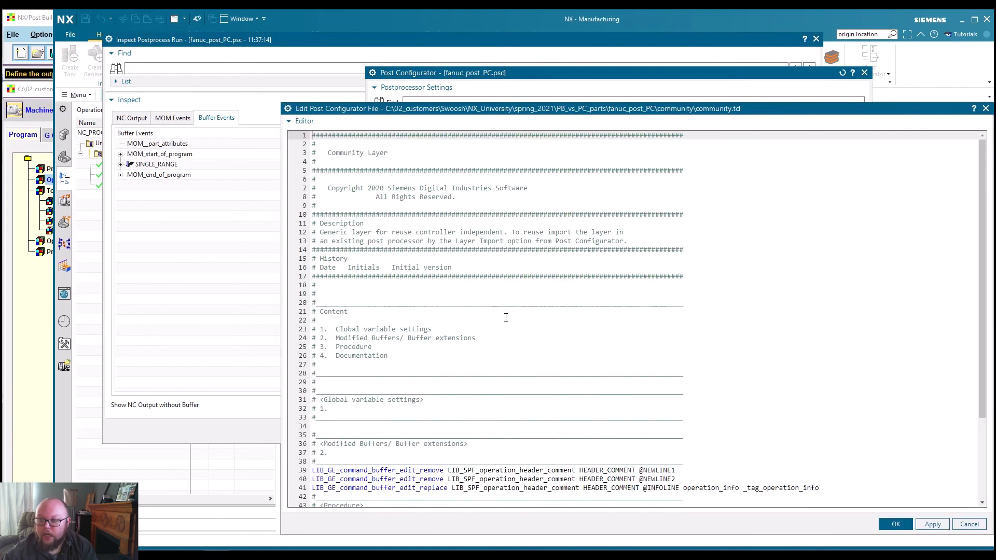
pyautogui.scroll(-4, 489, 304)
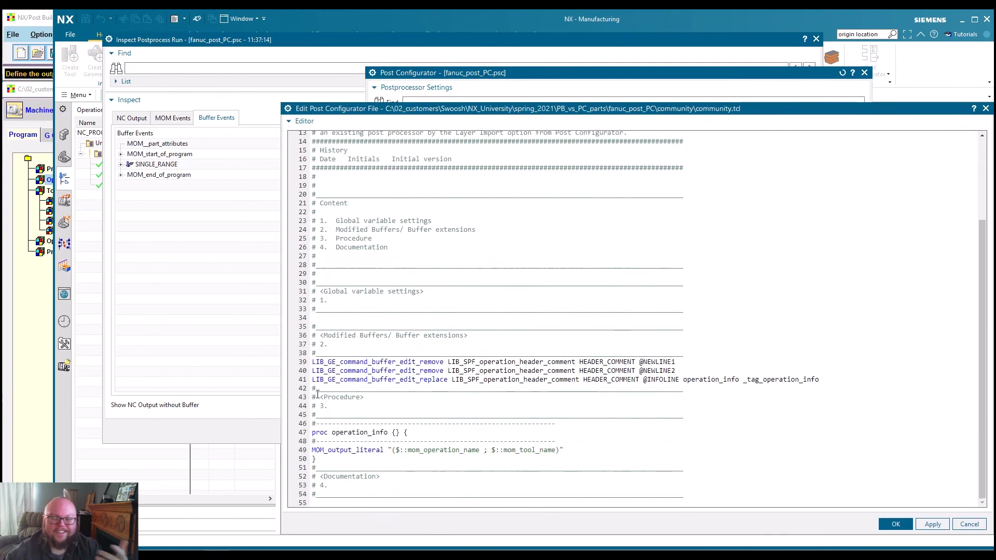
pyautogui.click(312, 380)
pyautogui.write('#')
pyautogui.press('Up')
pyautogui.press('Home')
pyautogui.write('#')
pyautogui.press('Up')
pyautogui.press('Home')
pyautogui.write('#')
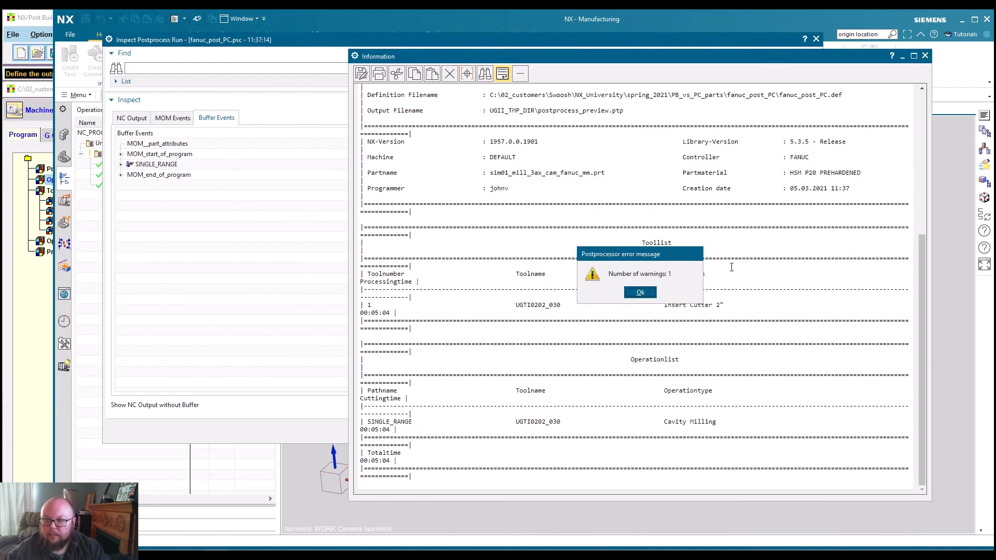
# Step: Inspect the NC output of SINGLE_RANGE and examine the variables of block N7 Z37.714 F660
pyautogui.click(640, 292)
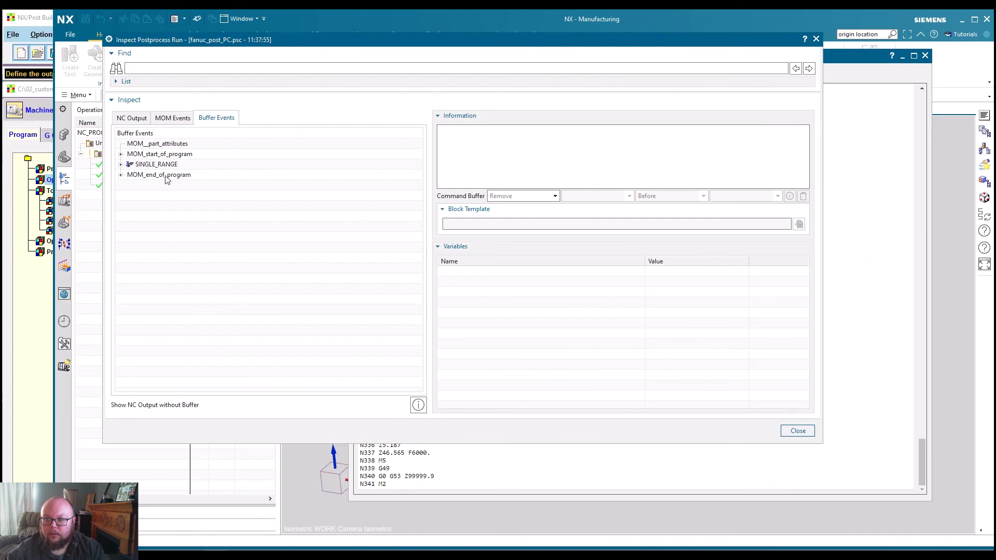
pyautogui.click(119, 165)
pyautogui.click(132, 118)
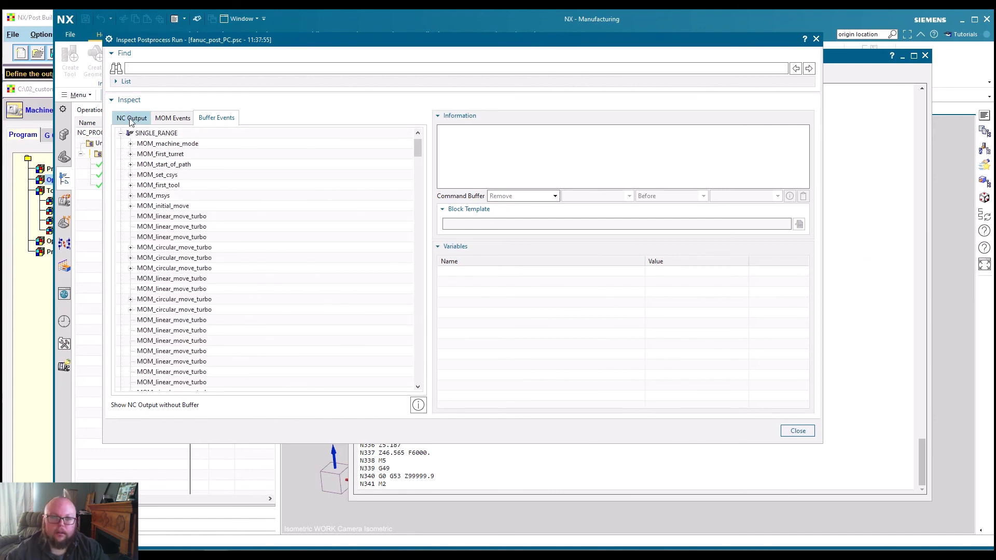
pyautogui.click(120, 175)
pyautogui.click(164, 237)
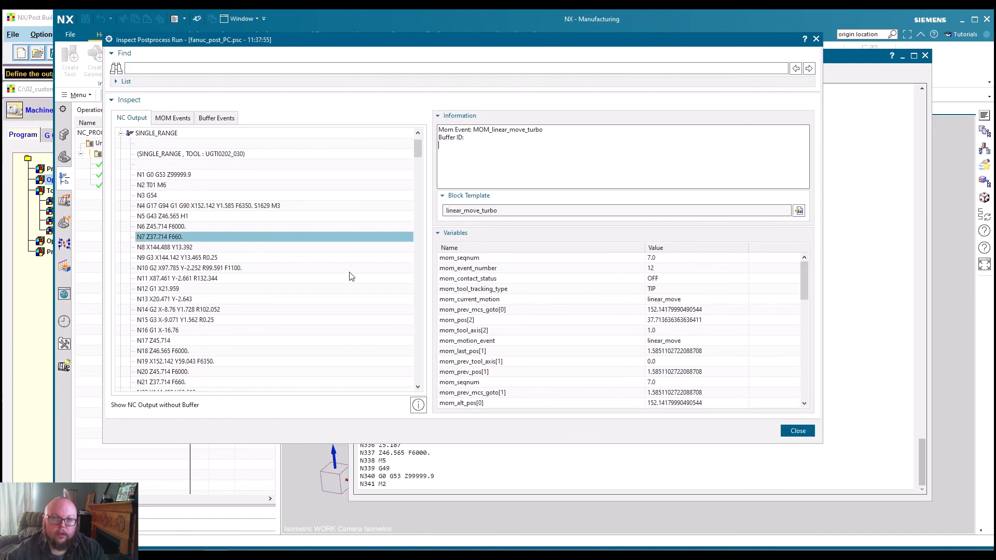
pyautogui.scroll(-10, 668, 290)
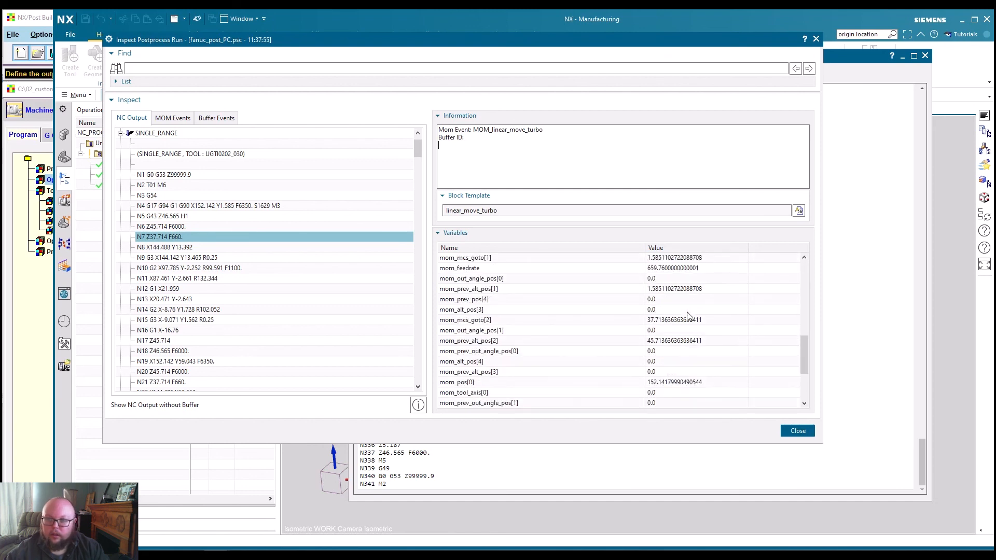
pyautogui.click(159, 251)
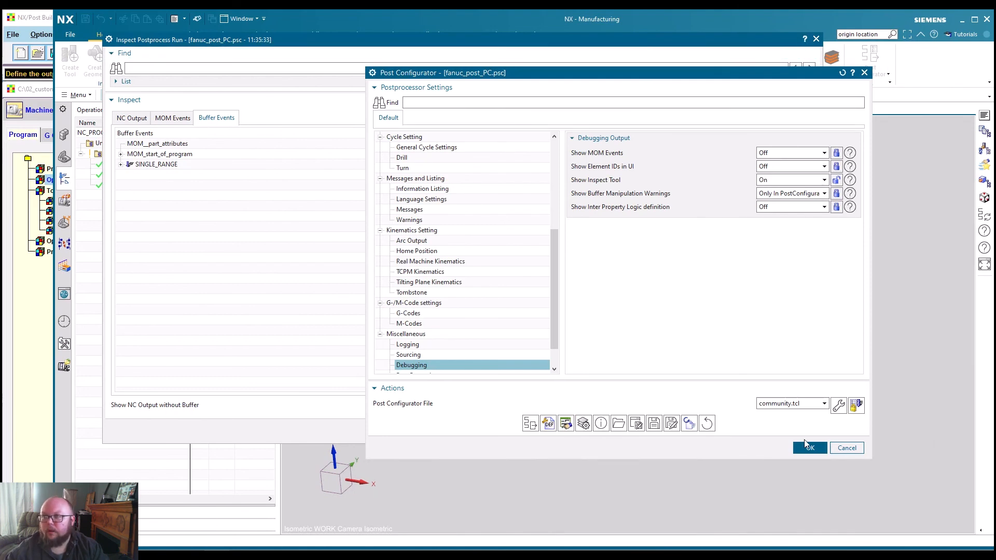
# Step: Accept the Post Configurator session and close the remaining postprocess inspection window
pyautogui.click(807, 447)
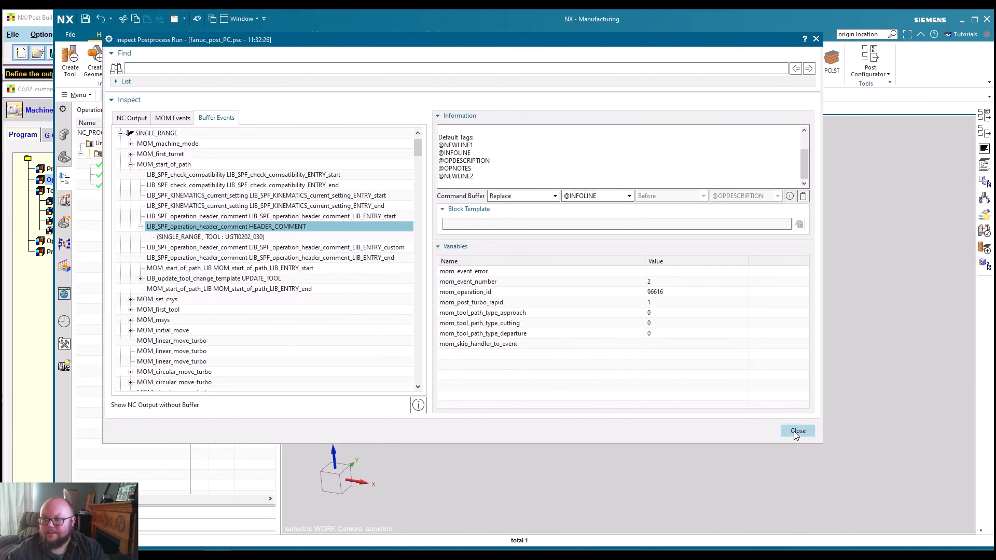
pyautogui.click(797, 431)
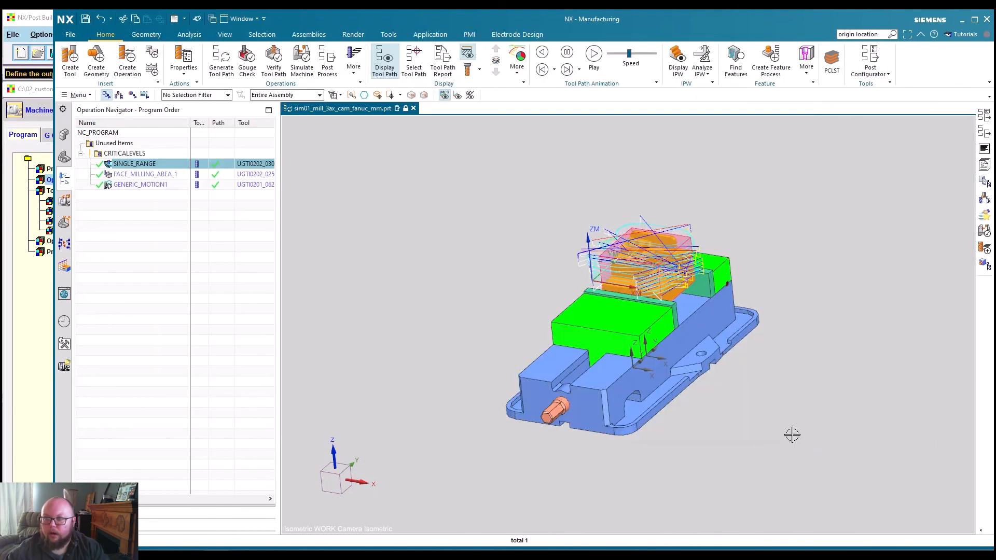
# Step: Postprocess SINGLE_RANGE with pb_fanuc_post_PB and the Review Tool set to On, overwriting the existing output file
pyautogui.rightClick(119, 165)
pyautogui.click(150, 282)
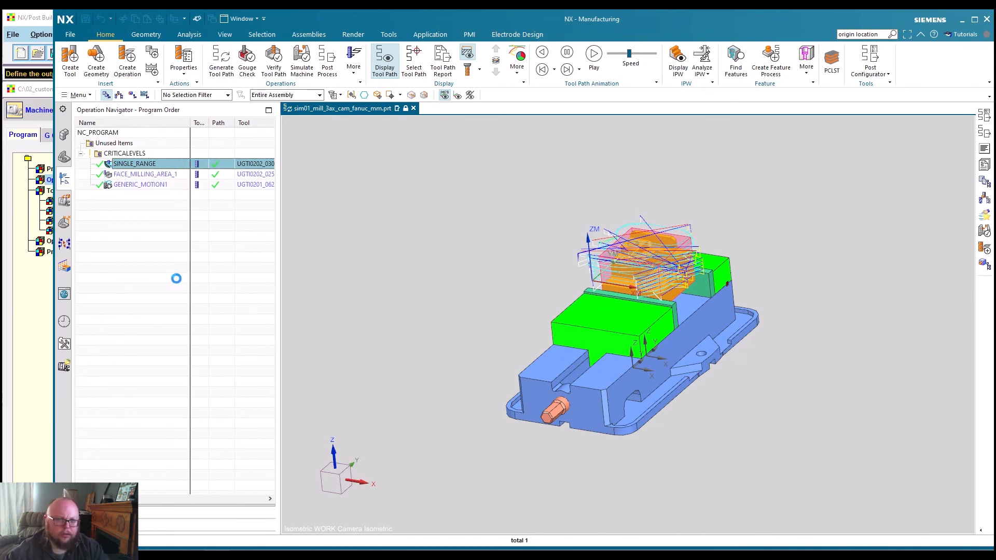
pyautogui.click(407, 110)
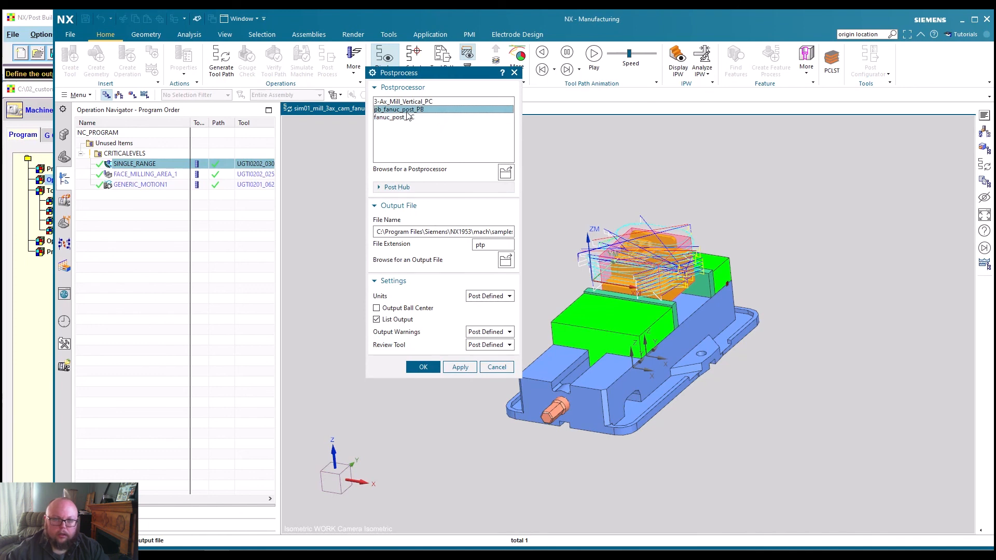
pyautogui.click(489, 346)
pyautogui.click(472, 365)
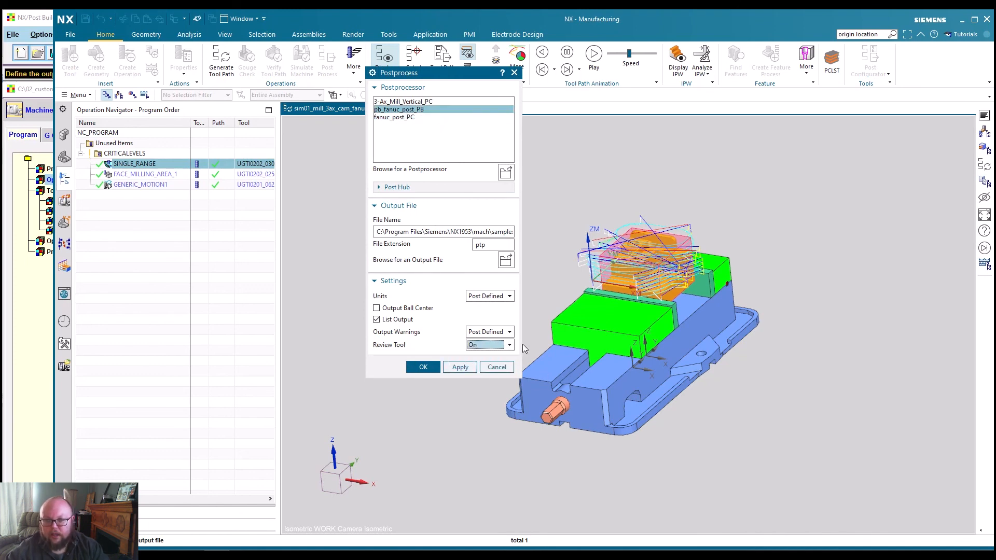
pyautogui.click(421, 366)
pyautogui.click(473, 311)
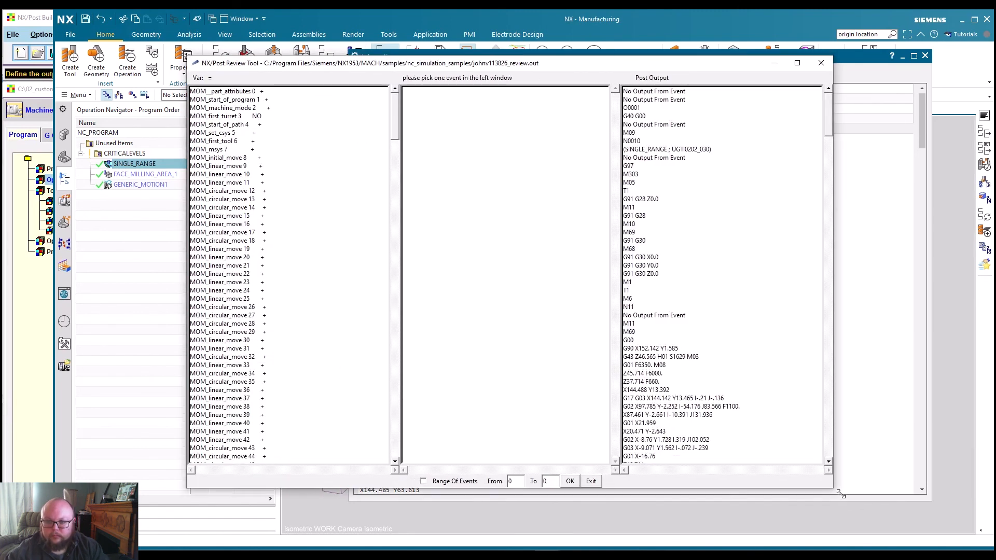
# Step: Review the variables and output of the MOM_msys, linear move, start_of_program, start_of_path and first_tool events, and close the review and listing windows
pyautogui.click(219, 157)
pyautogui.click(217, 149)
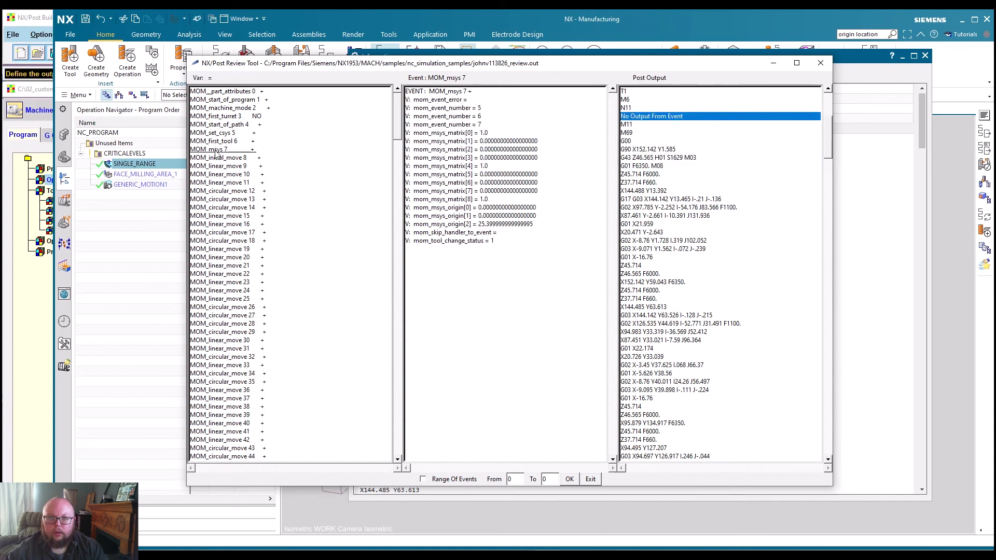
pyautogui.click(216, 166)
pyautogui.click(222, 175)
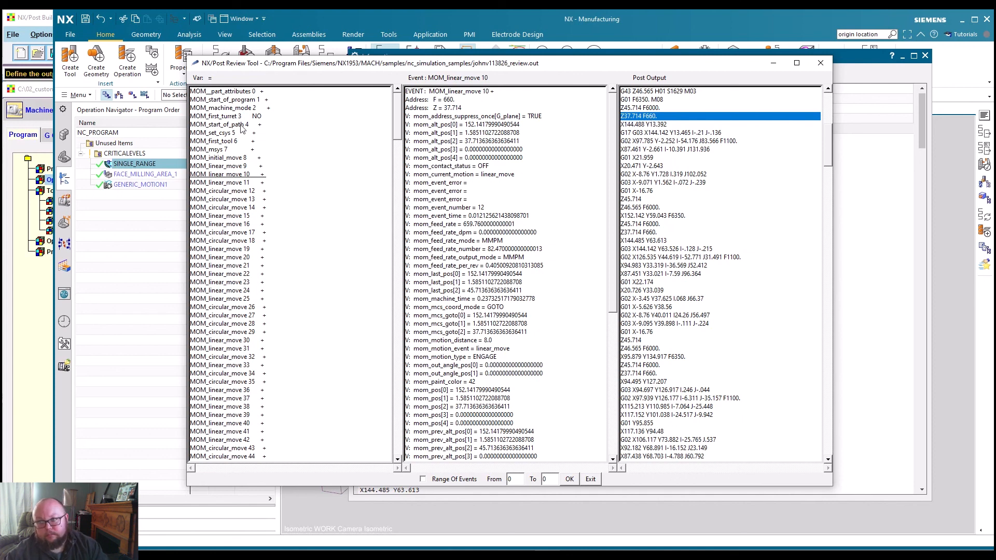
pyautogui.click(234, 100)
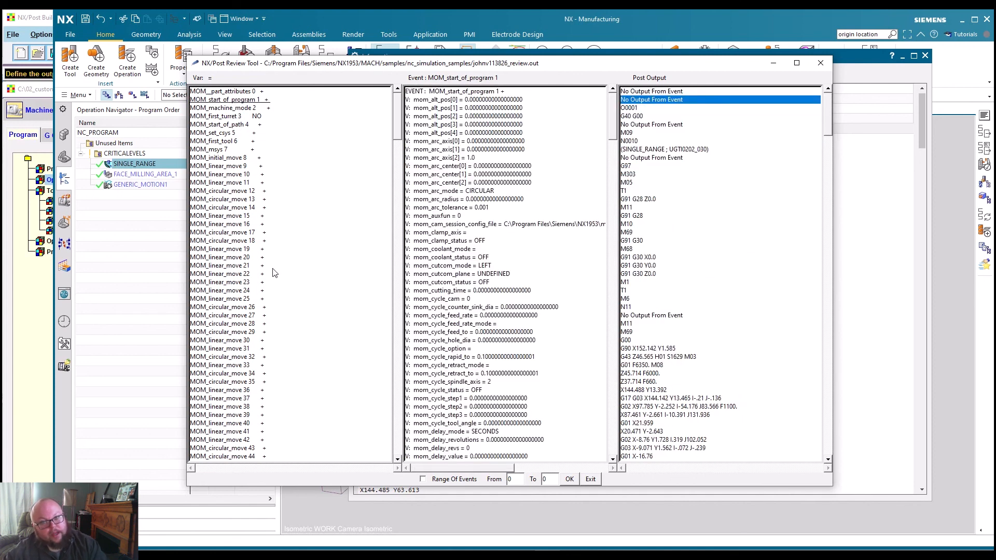
pyautogui.click(222, 125)
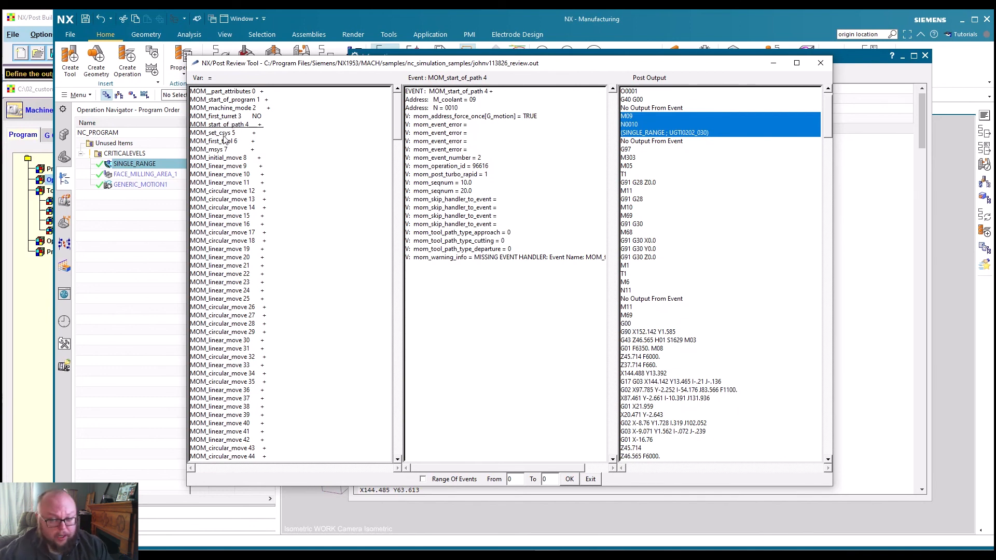
pyautogui.click(225, 141)
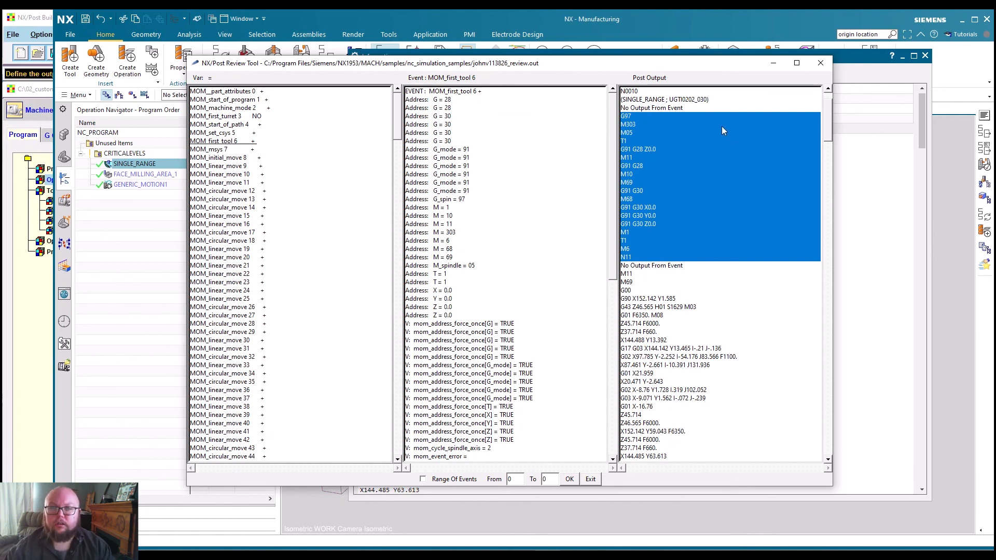
pyautogui.click(820, 63)
pyautogui.click(925, 56)
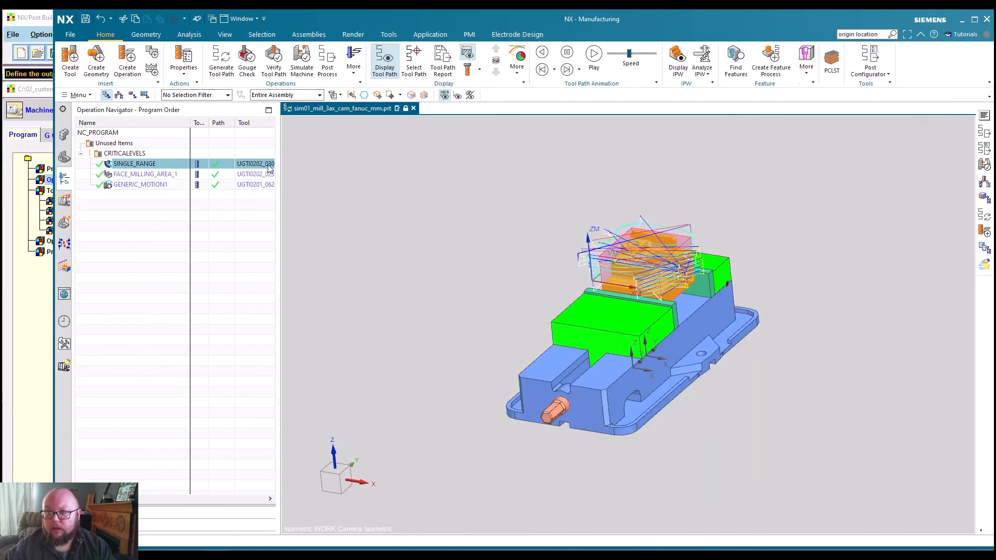
# Step: Postprocess SINGLE_RANGE with fanuc_post_PC and the Review Tool on, overwriting the output file and acknowledging the warning
pyautogui.rightClick(163, 163)
pyautogui.click(203, 282)
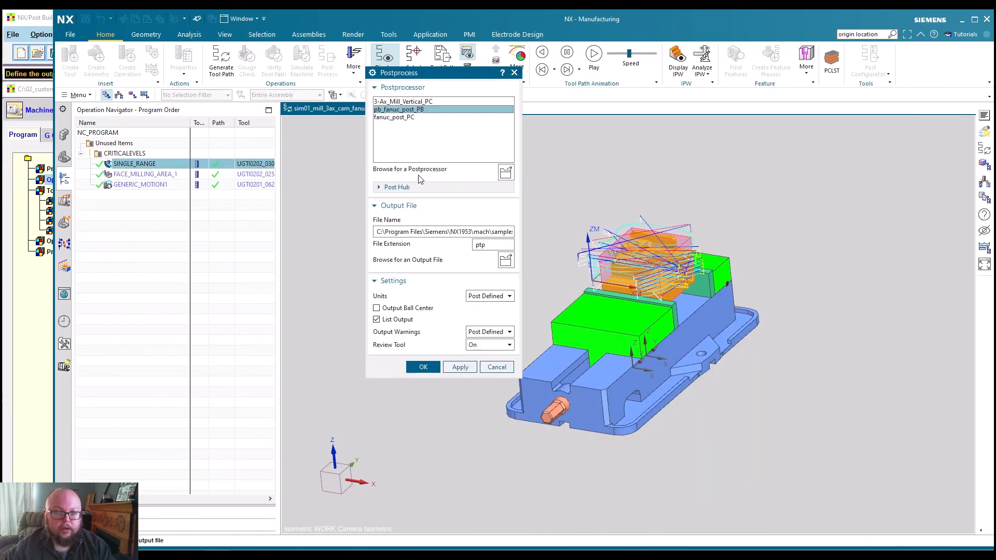
pyautogui.click(415, 117)
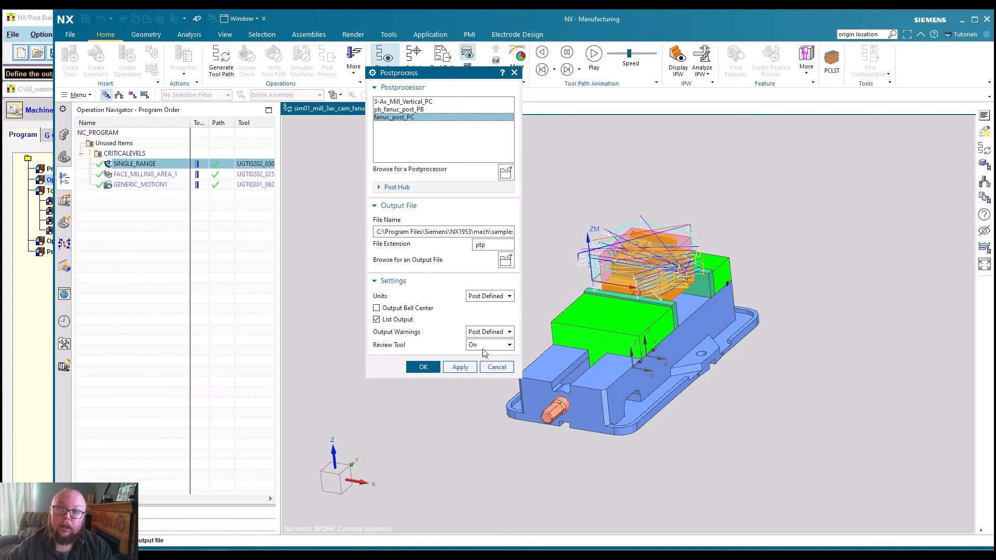
pyautogui.click(424, 367)
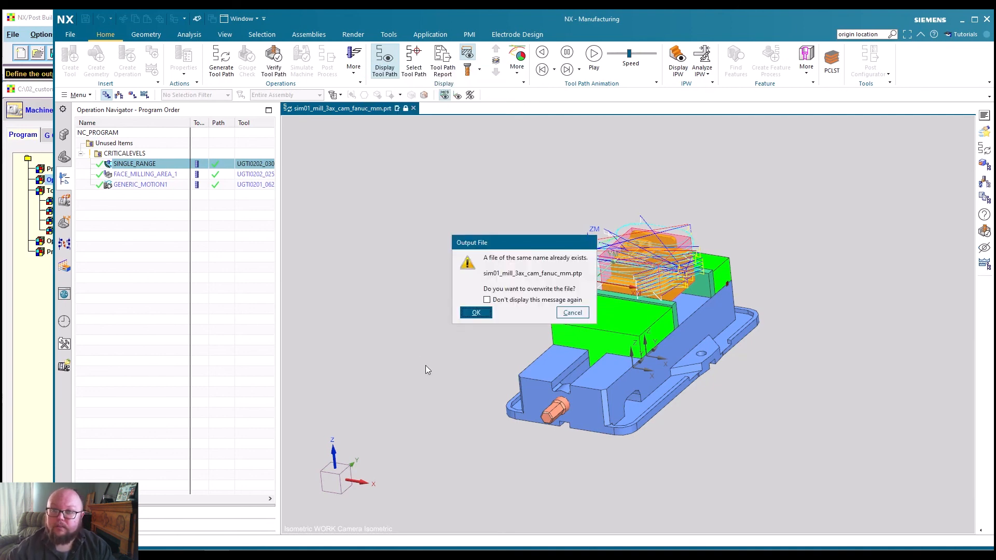
pyautogui.click(473, 312)
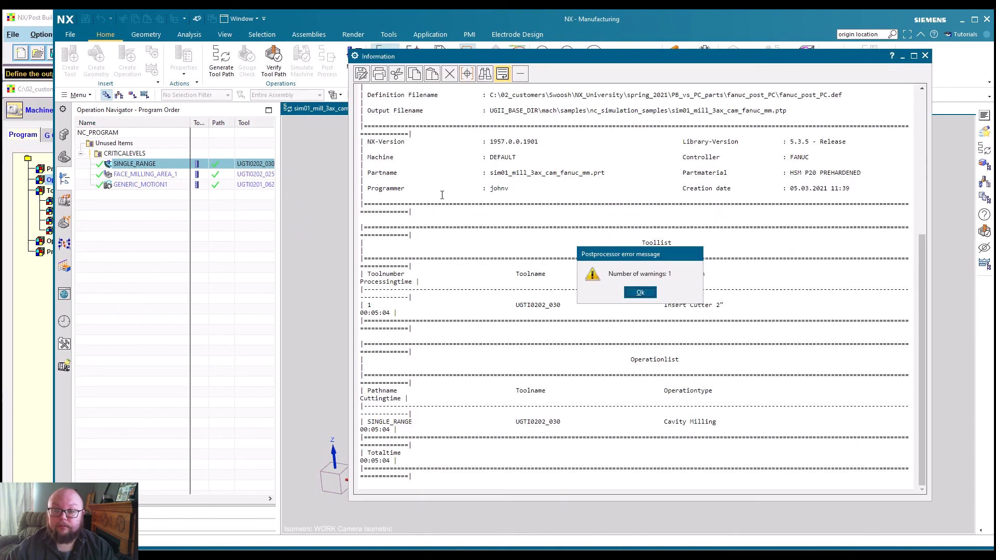
pyautogui.click(637, 292)
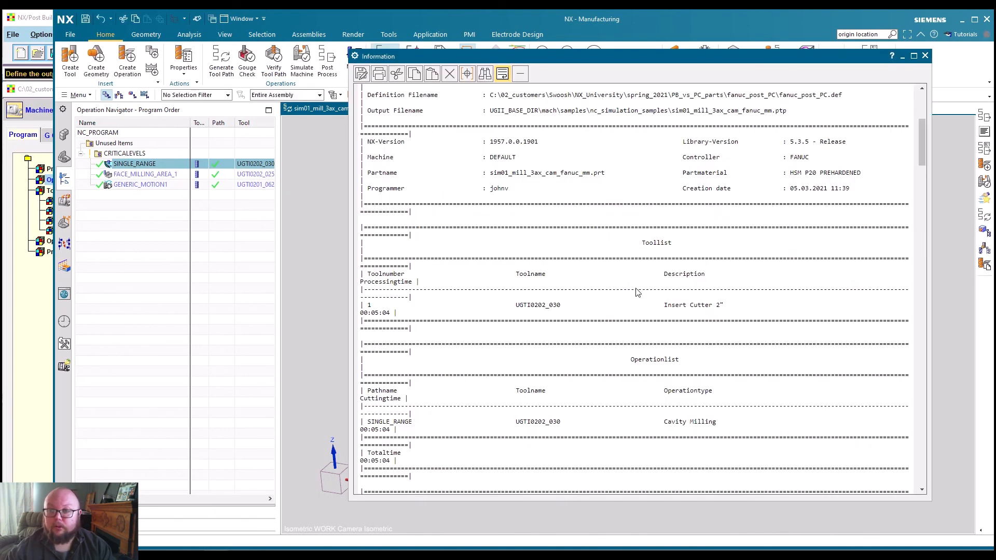
pyautogui.scroll(-1, 629, 264)
pyautogui.scroll(-2, 629, 265)
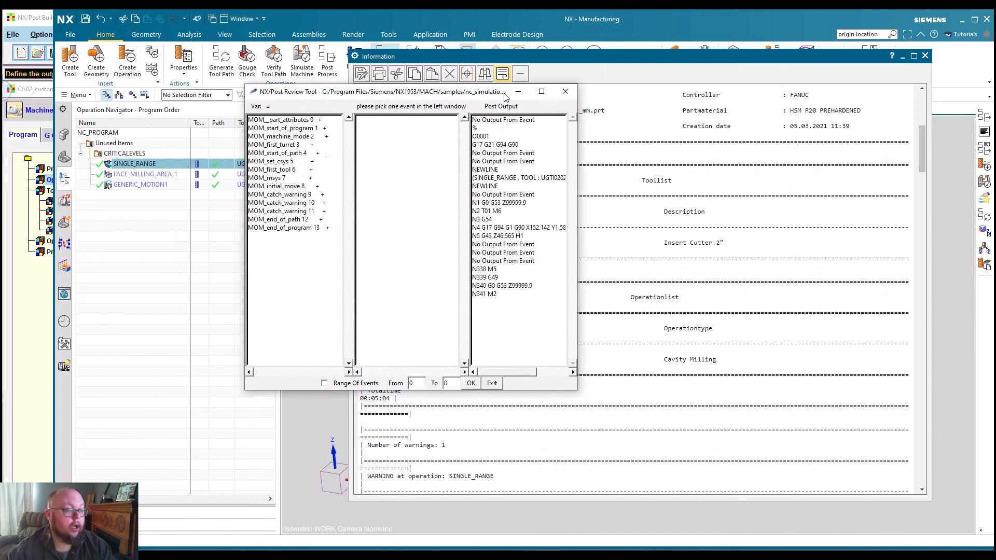
# Step: Enlarge the Review Tool window and examine the variables and output of the MOM_machine_mode, MOM_start_of_program and MOM_first_tool events
pyautogui.moveTo(577, 345); pyautogui.dragTo(939, 492)
pyautogui.click(276, 91)
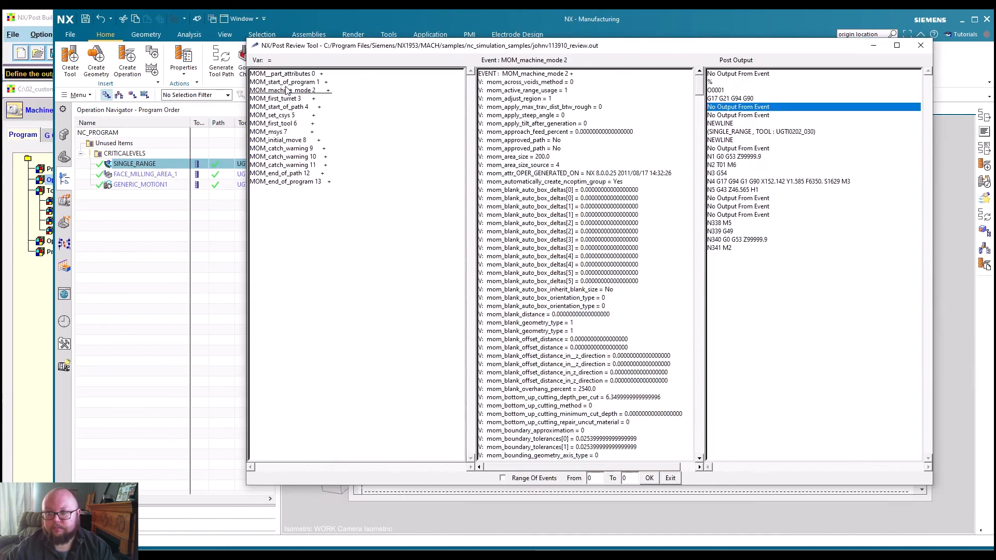
pyautogui.click(288, 83)
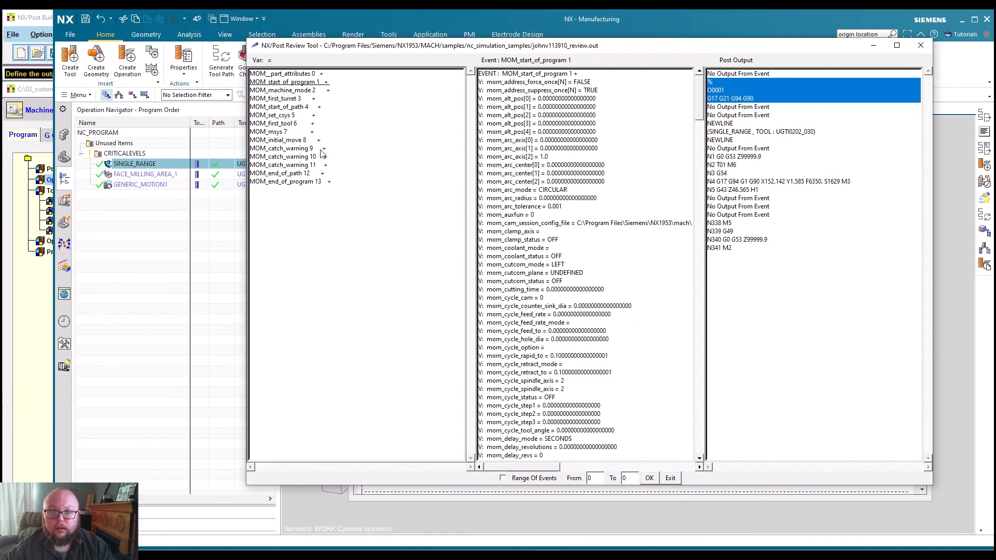
pyautogui.click(290, 126)
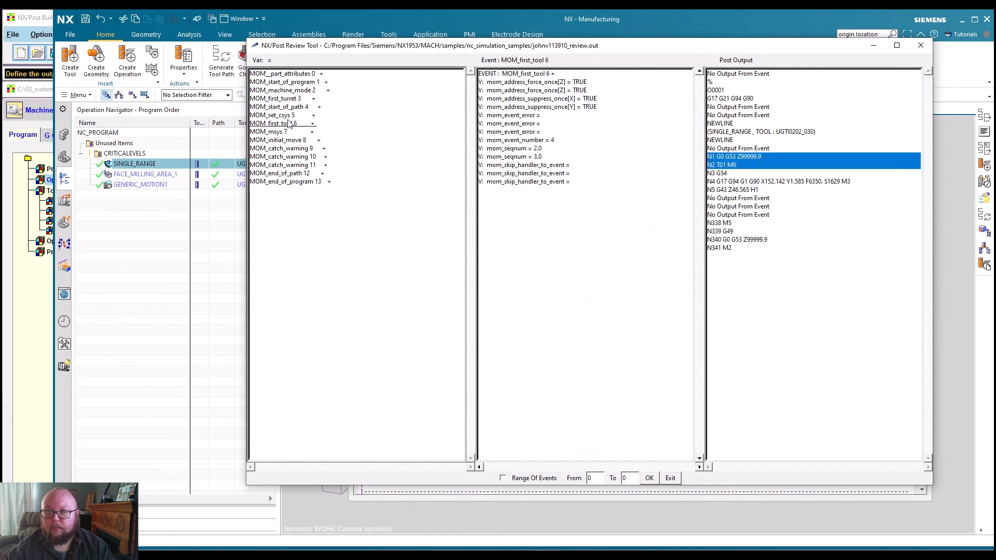
# Step: Examine the variables and output of the MOM_machine_mode and MOM_initial_move events, and close the Review Tool
pyautogui.click(289, 91)
pyautogui.click(290, 140)
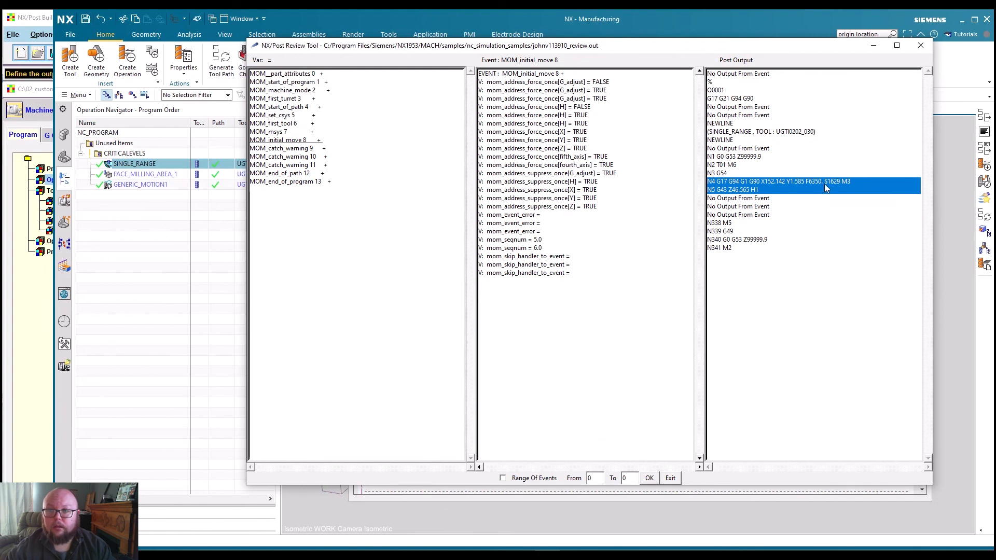
pyautogui.click(930, 49)
# Step: Look through the warning summary and the posted SINGLE_RANGE NC code in the listing, and close the Information window
pyautogui.scroll(-6, 770, 273)
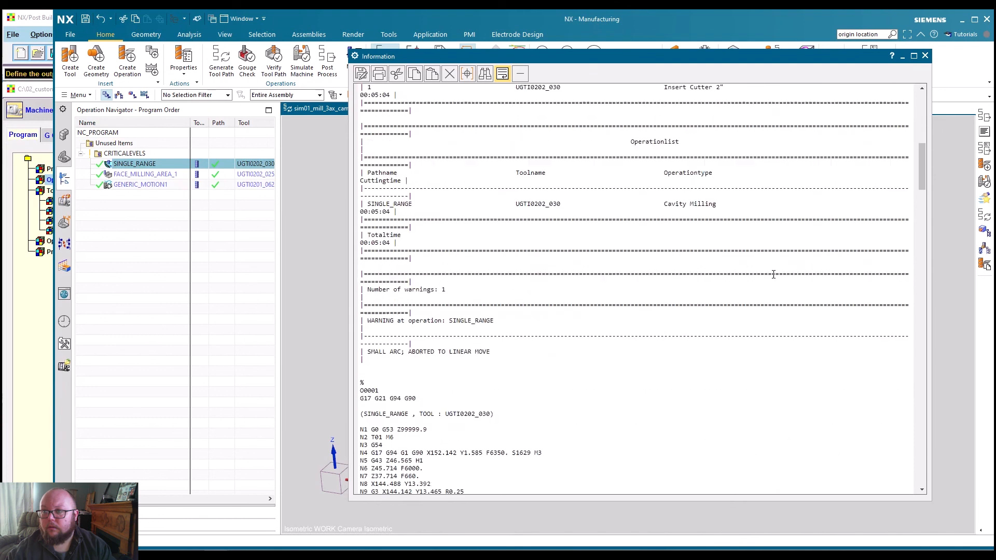
pyautogui.scroll(-20, 770, 273)
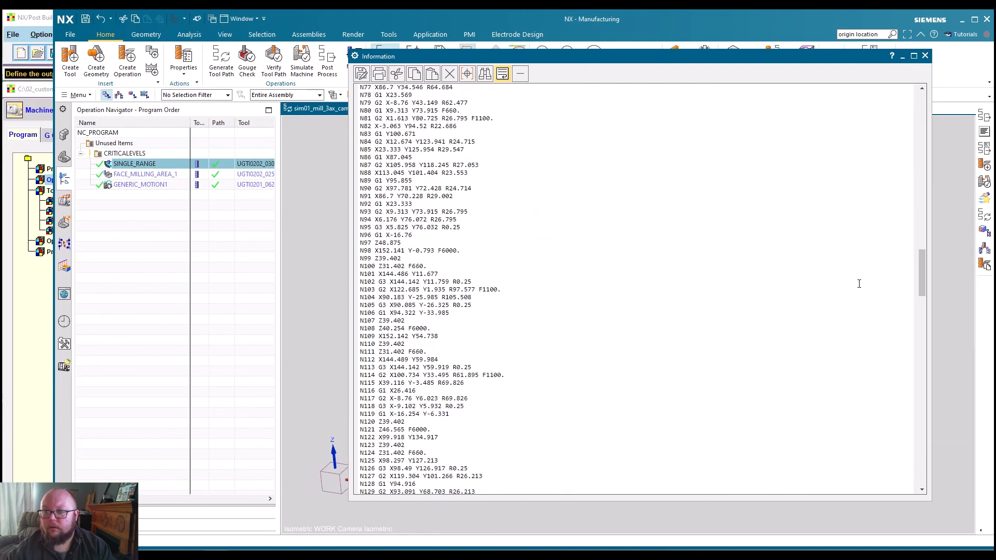
pyautogui.click(924, 56)
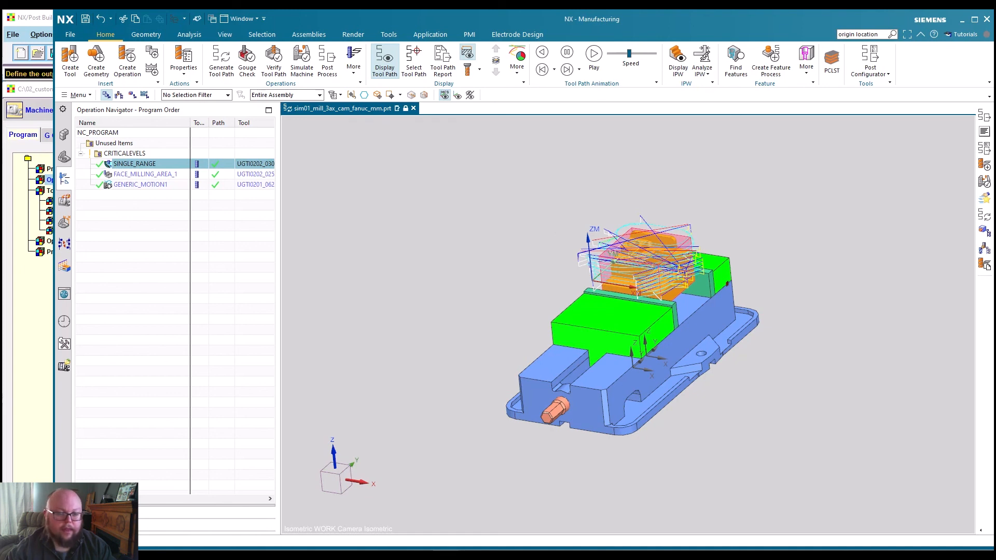
# Step: Switch to the PowerPoint presentation, start the slide show from the Agenda slide and advance to the Thank You slide
pyautogui.hotkey('alt', 'Tab')
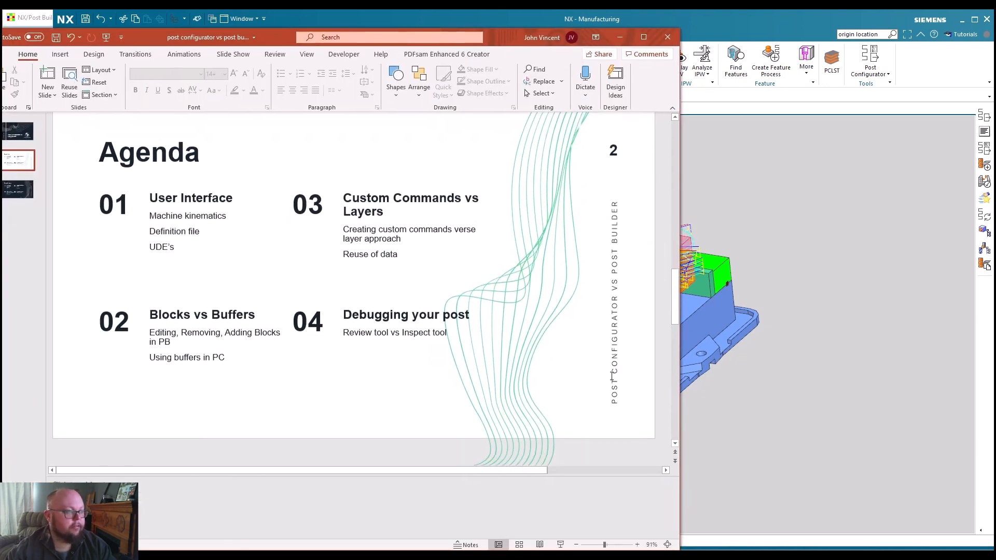
pyautogui.click(565, 547)
pyautogui.press('Right')
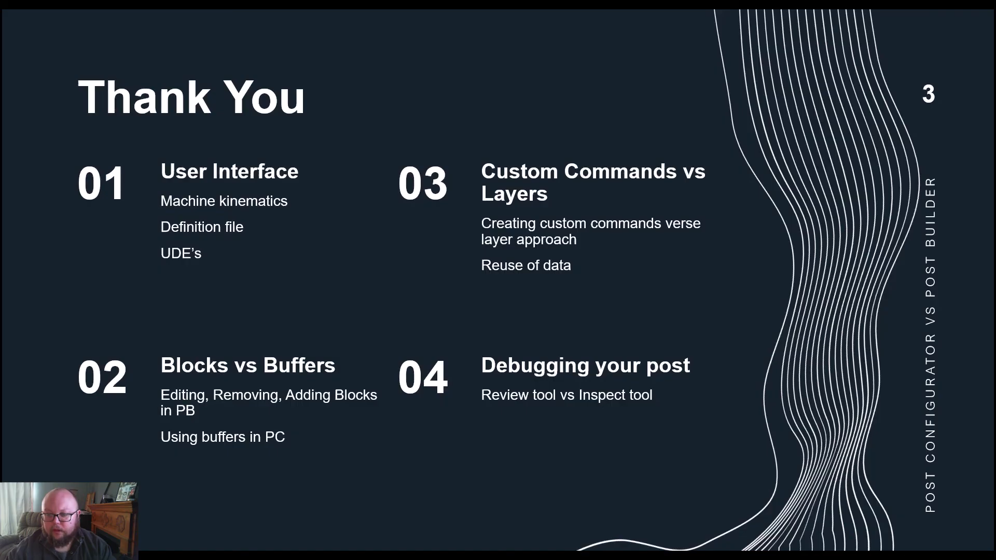